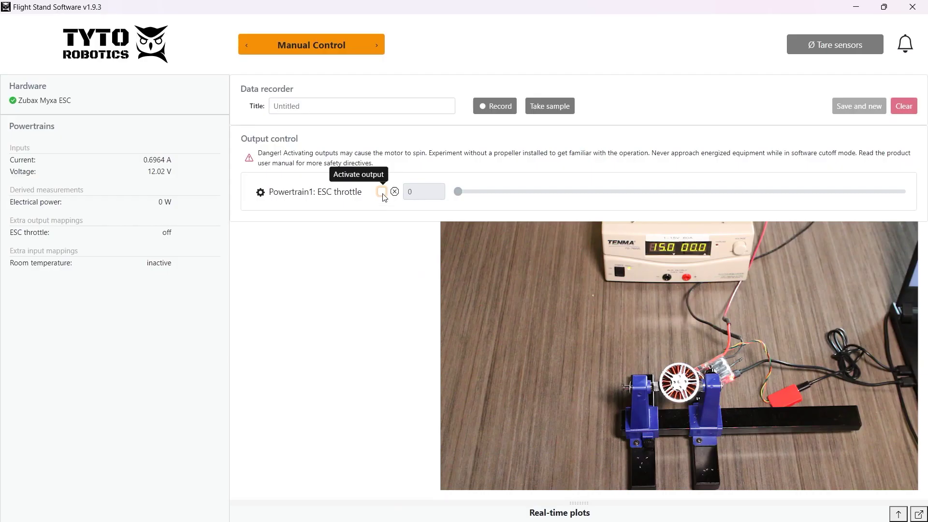
# Activate the Powertrain1 ESC throttle output and give it a low throttle so the motor spins.
pyautogui.click(382, 192)
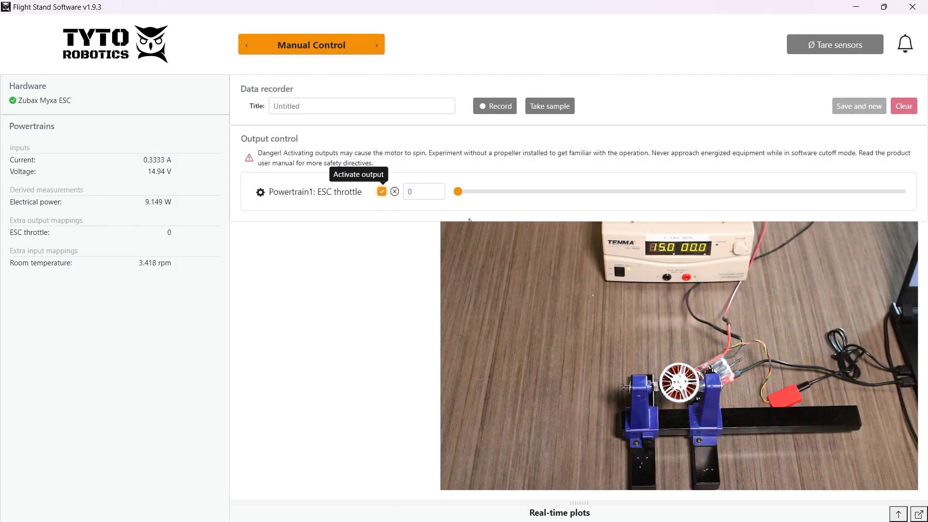
pyautogui.click(528, 195)
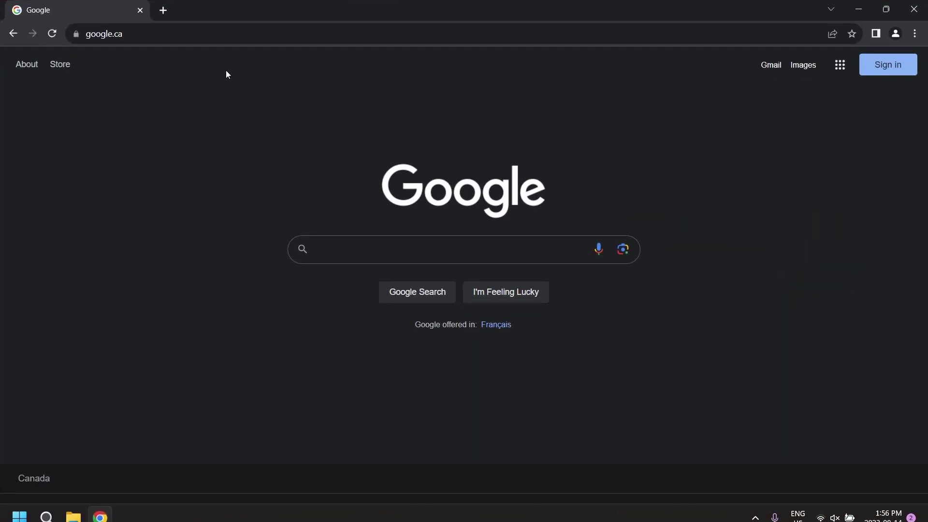
# Go to tytorobotics.com, reach the Flight Stand Software page and download its Windows installer.
pyautogui.click(274, 35)
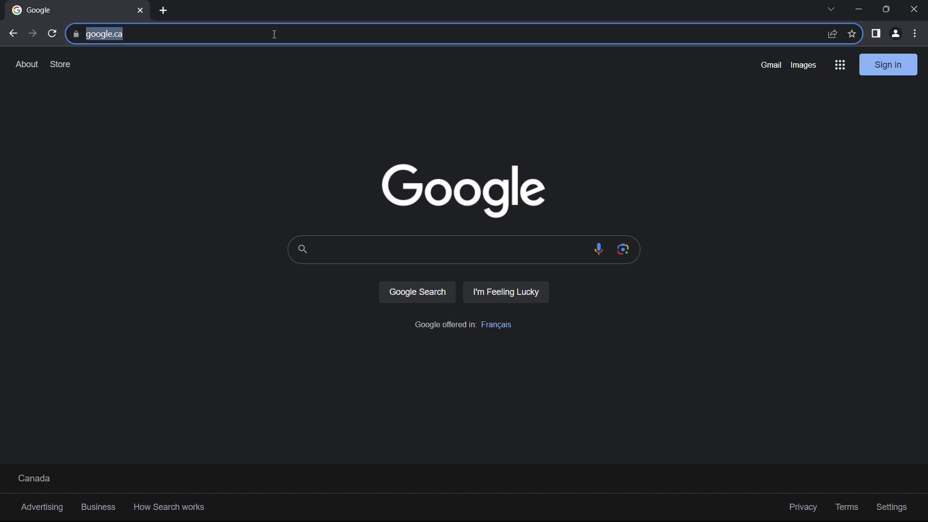
pyautogui.write('tytorobotics.com')
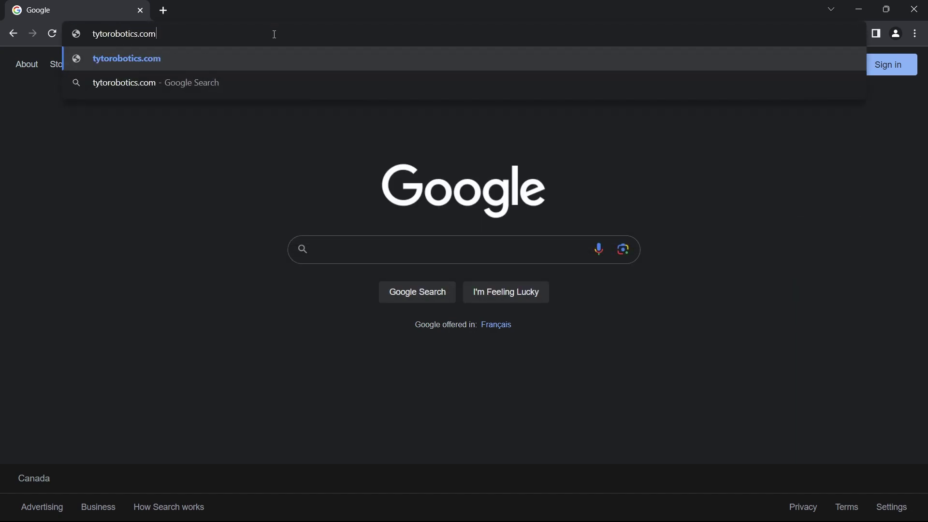
pyautogui.press('Return')
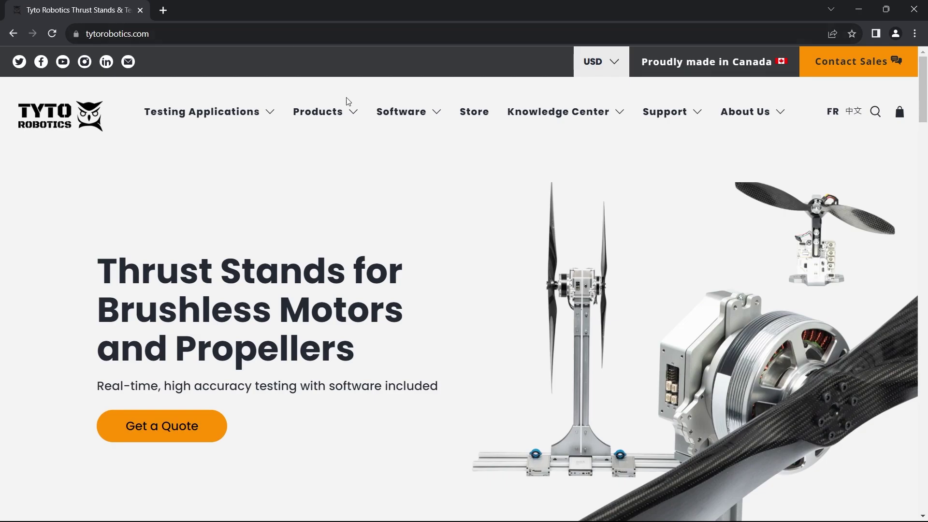
pyautogui.moveTo(406, 110)
pyautogui.click(401, 167)
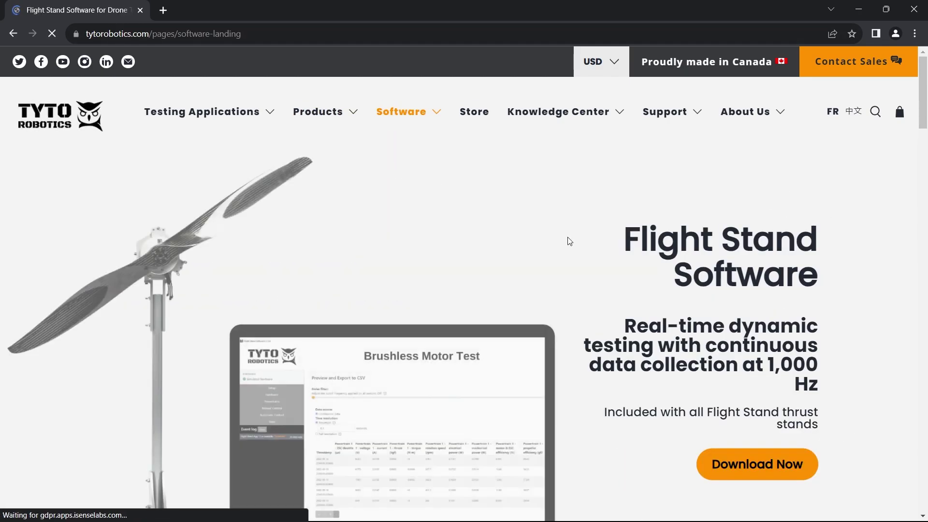
pyautogui.click(757, 464)
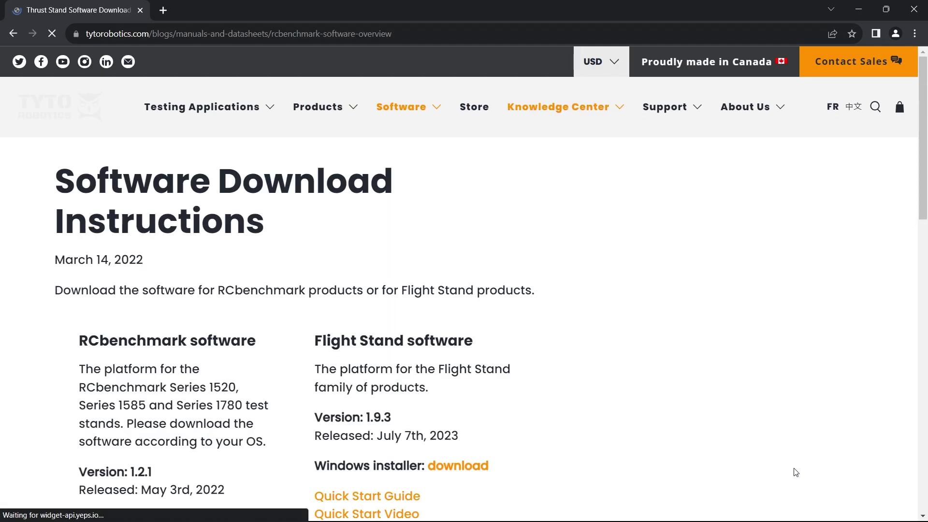
pyautogui.click(449, 464)
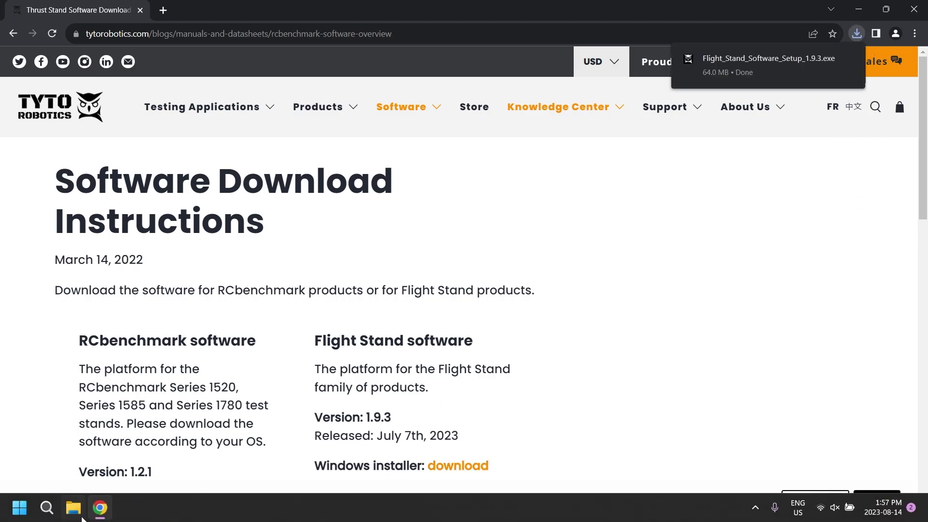
# Launch the downloaded Flight Stand Software setup file from the Downloads folder.
pyautogui.click(80, 509)
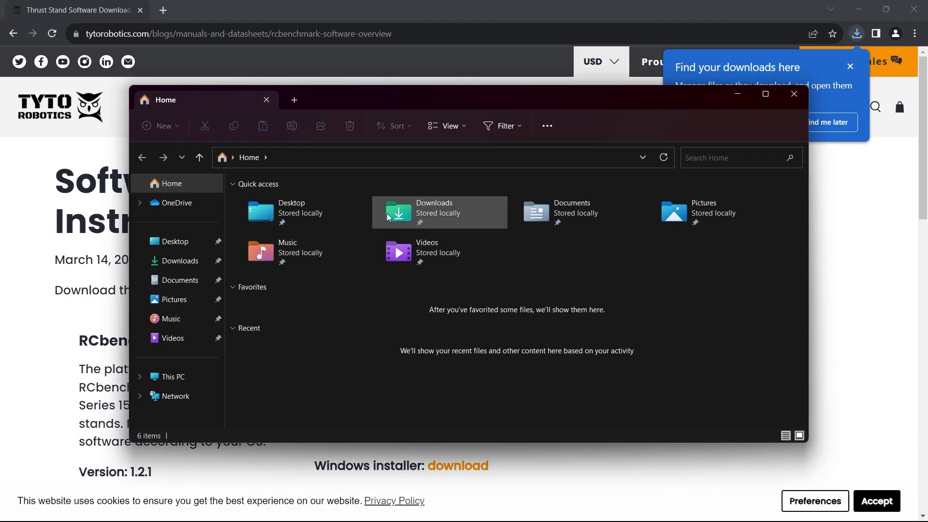
pyautogui.doubleClick(395, 215)
pyautogui.doubleClick(358, 223)
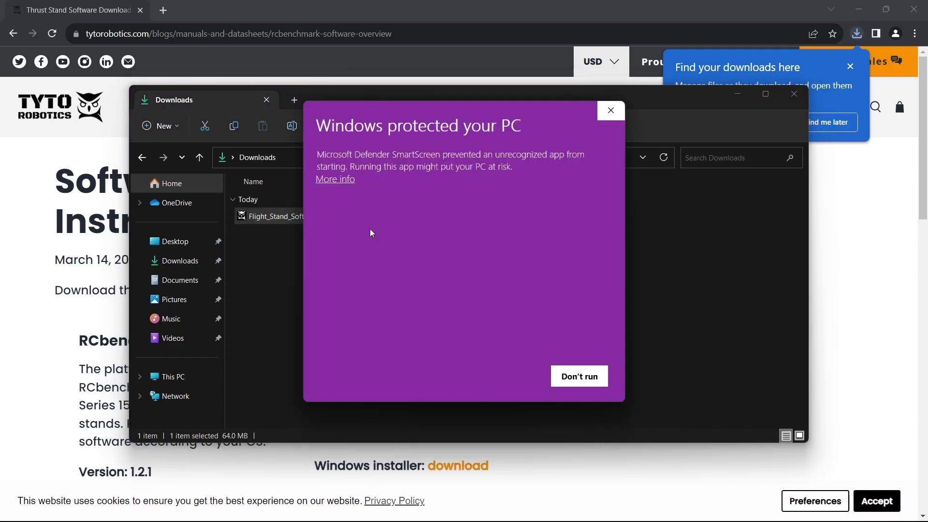
# Run the installer anyway past the Windows warning, then send the launched app behind the browser.
pyautogui.click(338, 179)
pyautogui.click(519, 376)
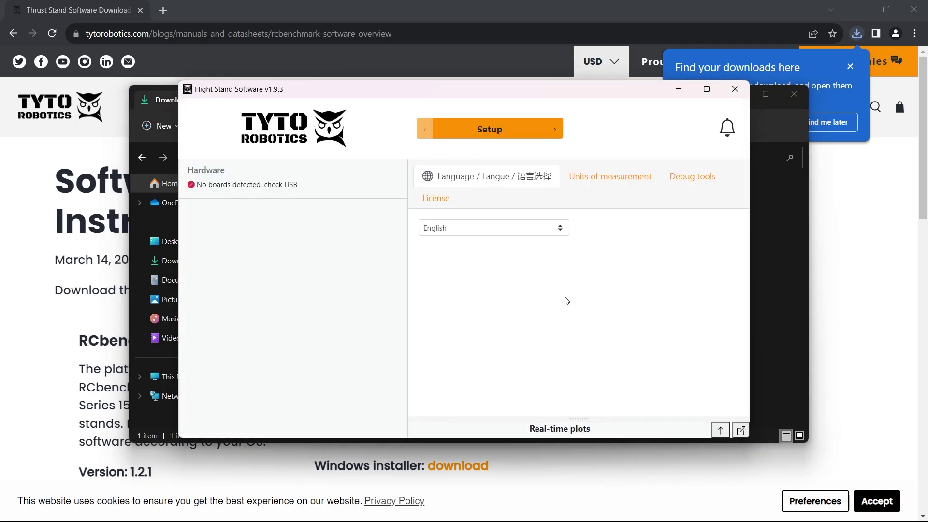
pyautogui.click(678, 89)
pyautogui.click(726, 74)
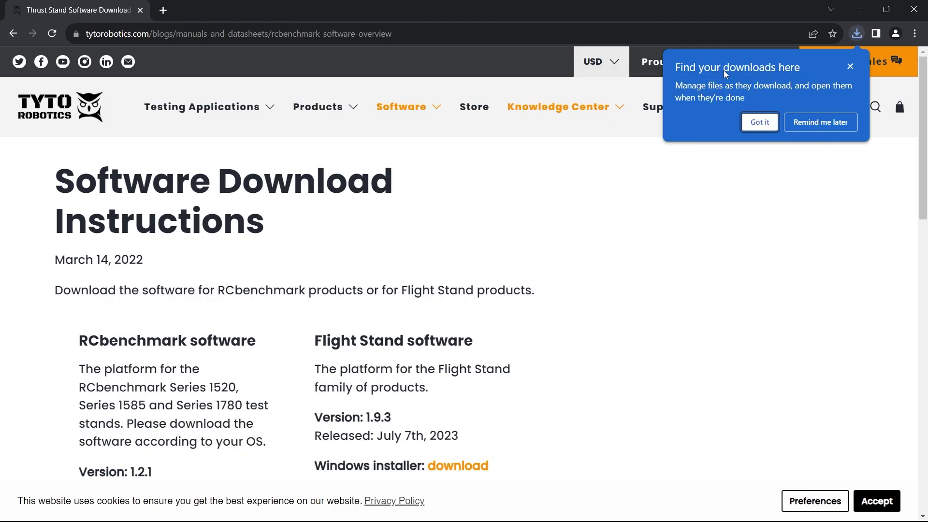
# Load gitlab.com/tytorobotics/flightstand-api in a new tab and download its source as a zip.
pyautogui.click(753, 123)
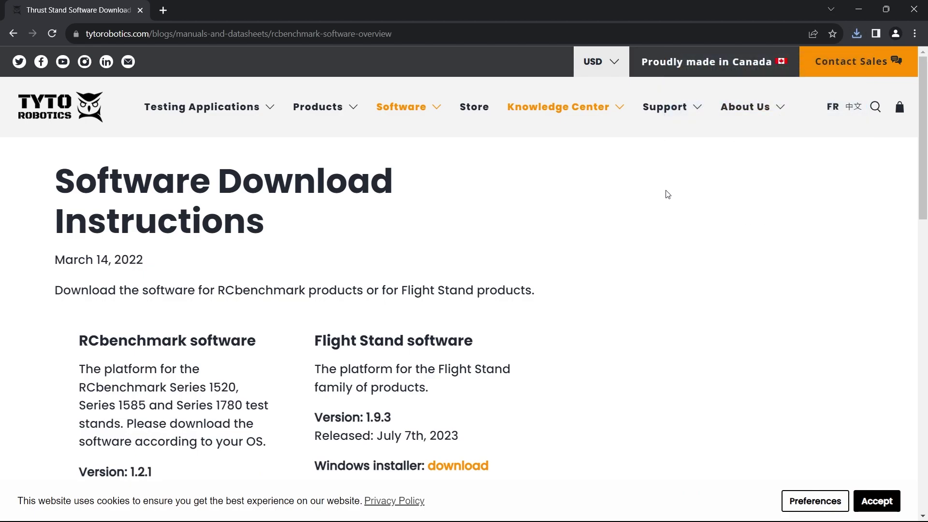
pyautogui.click(161, 11)
pyautogui.write('gitlab.com')
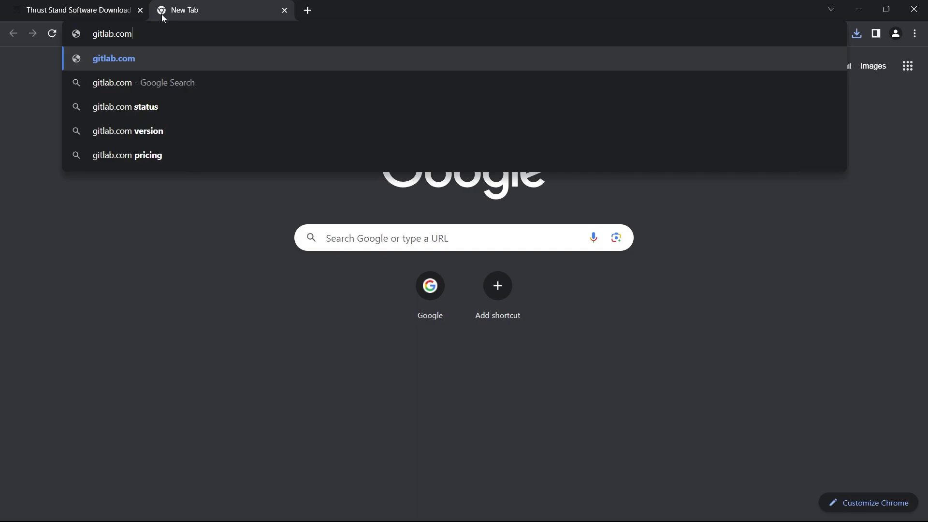
pyautogui.write('/tytorobotics')
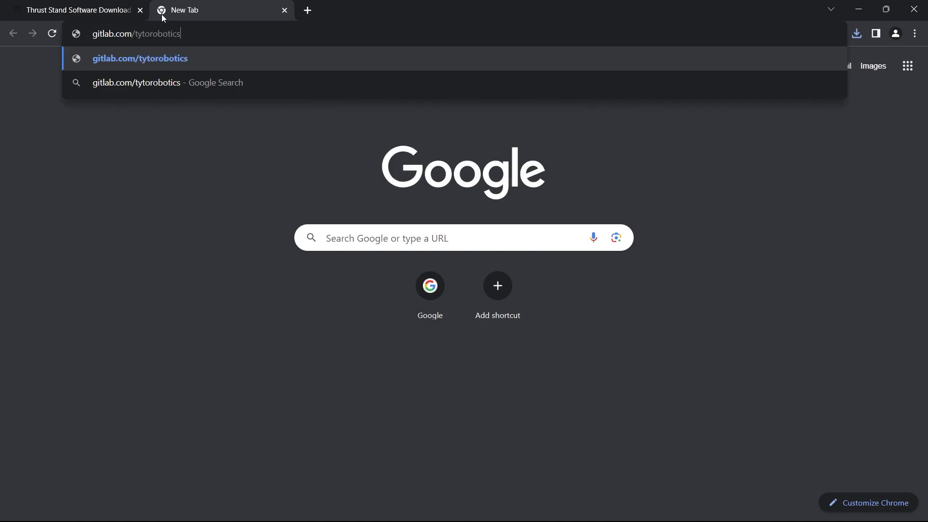
pyautogui.write('/flightstand-api')
pyautogui.press('Return')
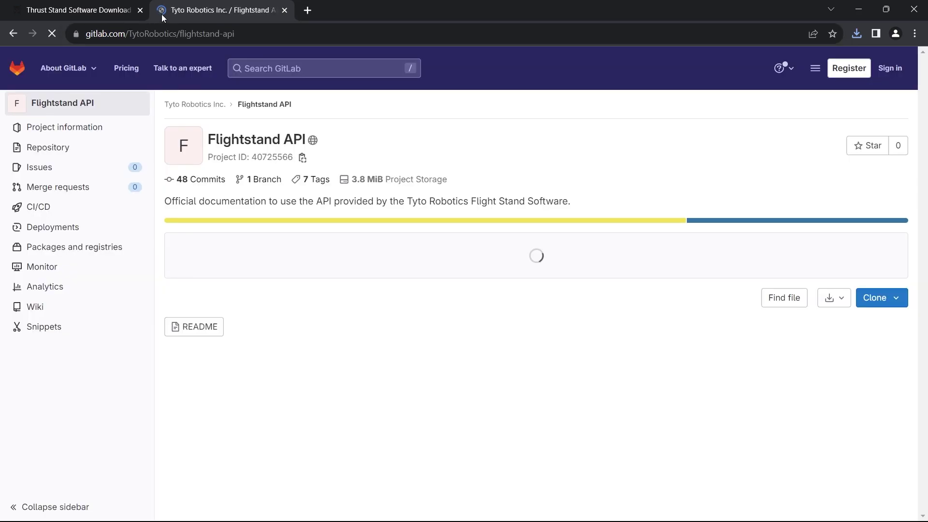
pyautogui.click(847, 298)
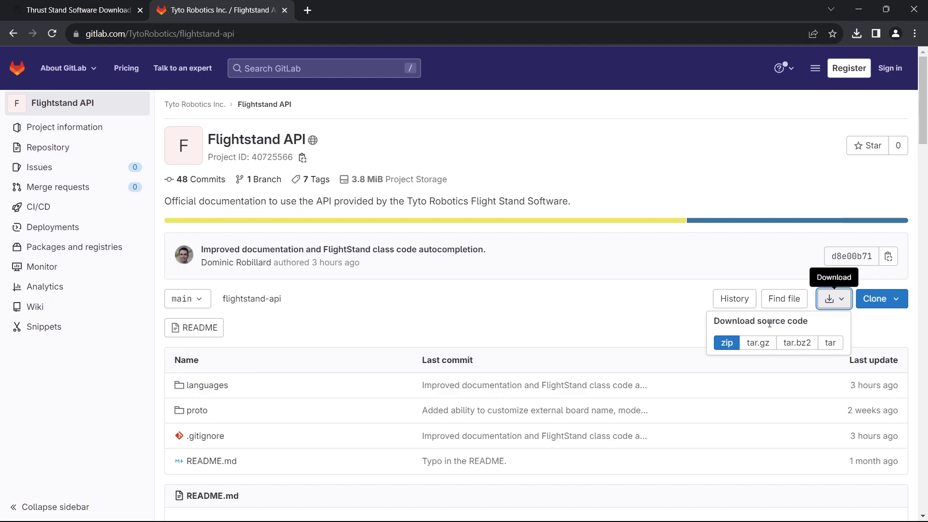
pyautogui.click(726, 342)
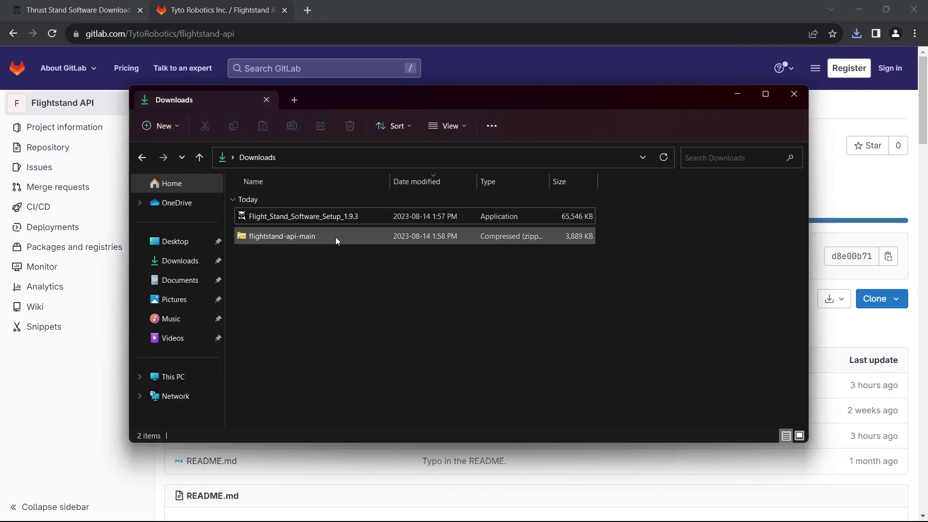
# Extract flightstand-api-main.zip from Downloads to the Desktop.
pyautogui.click(335, 237)
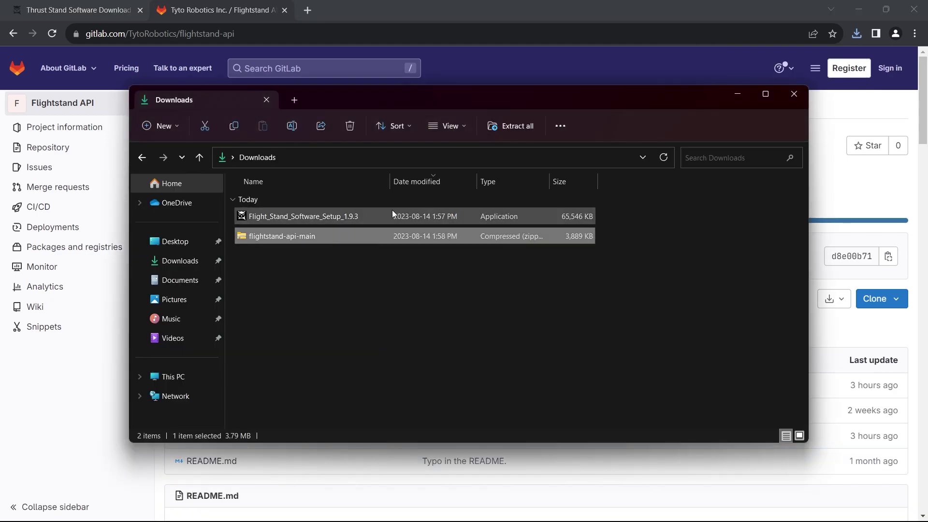
pyautogui.click(517, 125)
pyautogui.click(585, 213)
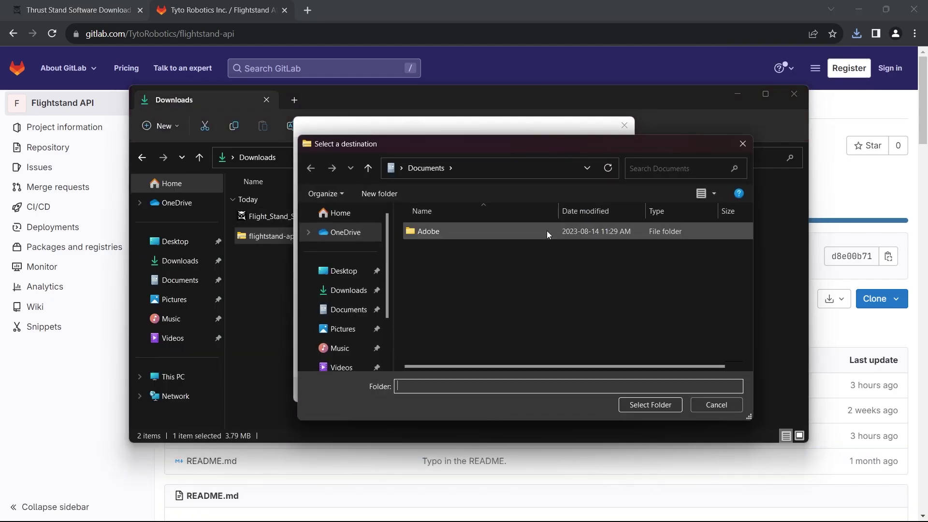
pyautogui.click(349, 276)
pyautogui.click(674, 405)
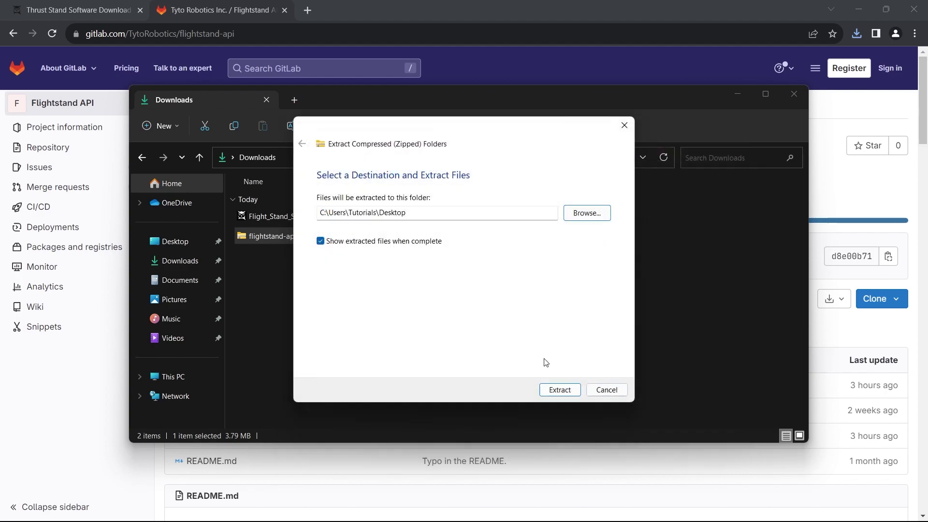
pyautogui.click(559, 389)
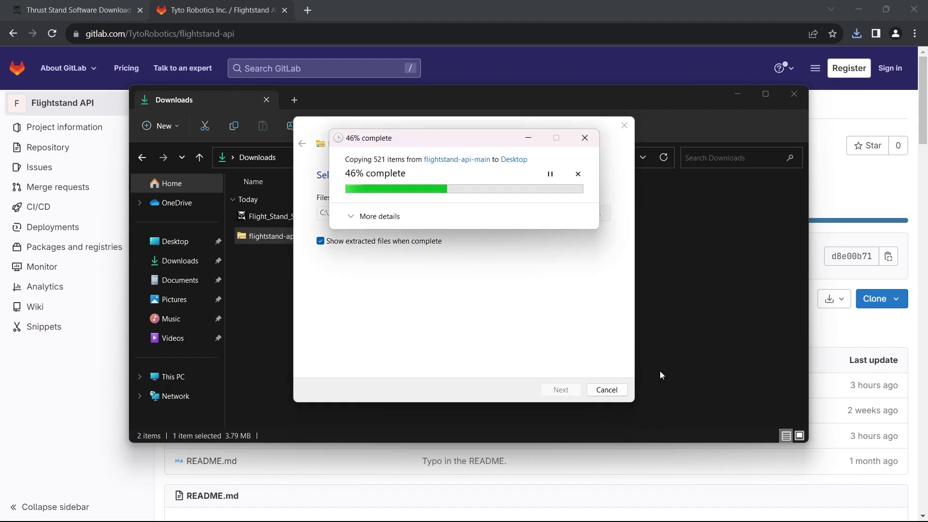
# Look inside the extracted flightstand-api-main folder, then close its window.
pyautogui.doubleClick(288, 220)
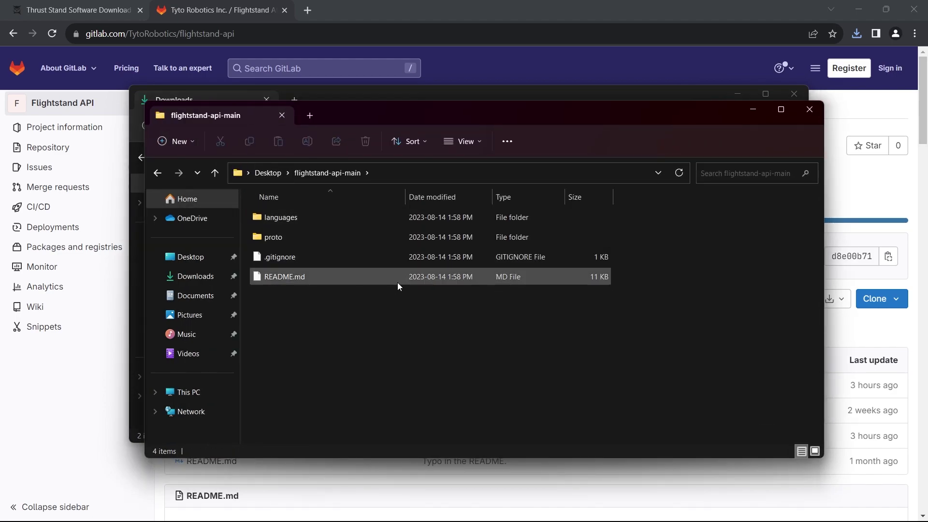
pyautogui.click(810, 109)
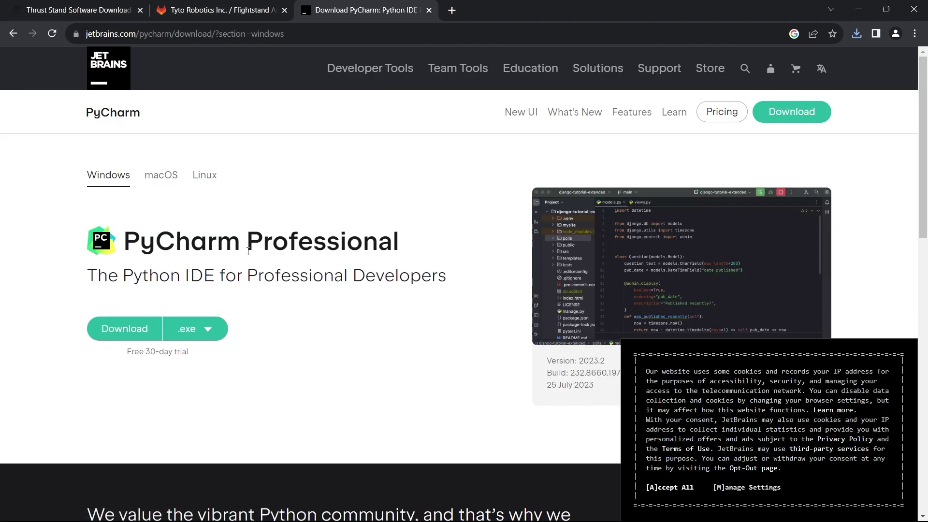
pyautogui.scroll(-2, 248, 249)
pyautogui.scroll(-3, 275, 242)
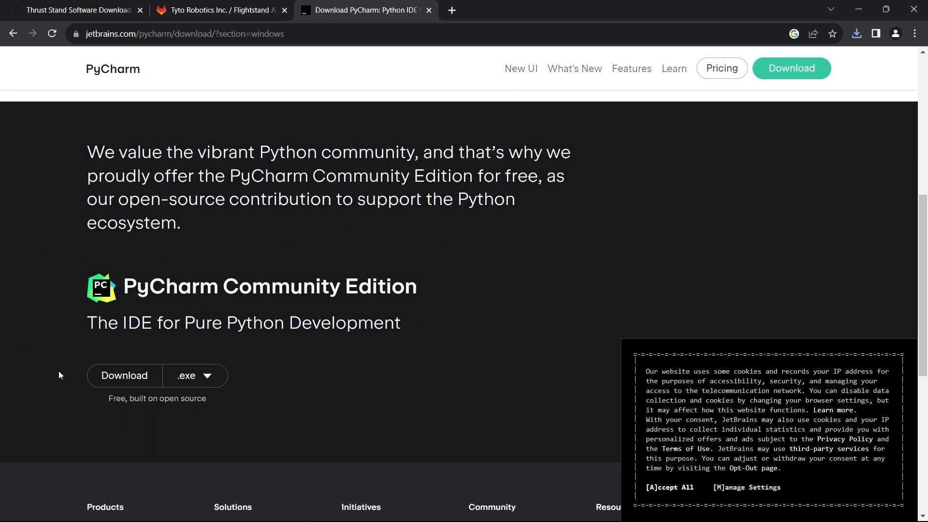
# Download the PyCharm Community Edition .exe for Windows.
pyautogui.click(120, 381)
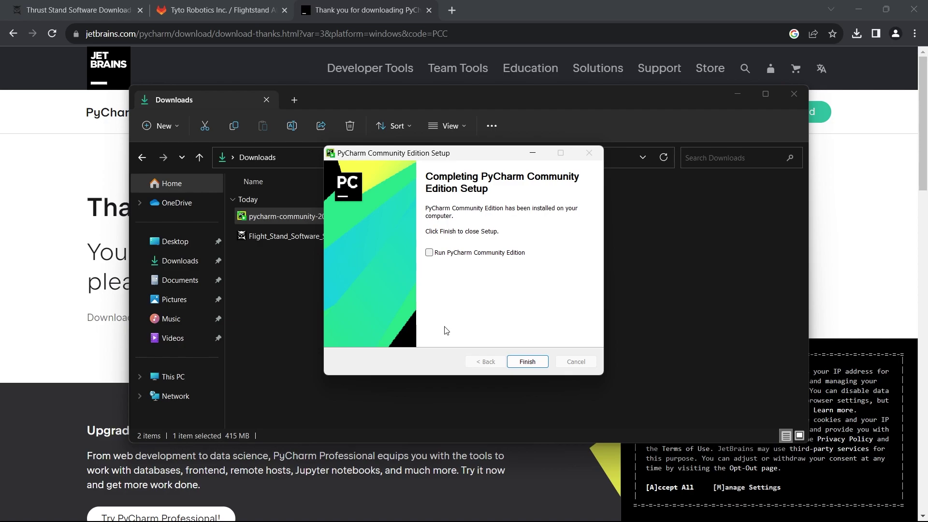
# Find python.org via web search and save the Python 3.11.4 Windows installer to Downloads.
pyautogui.click(527, 361)
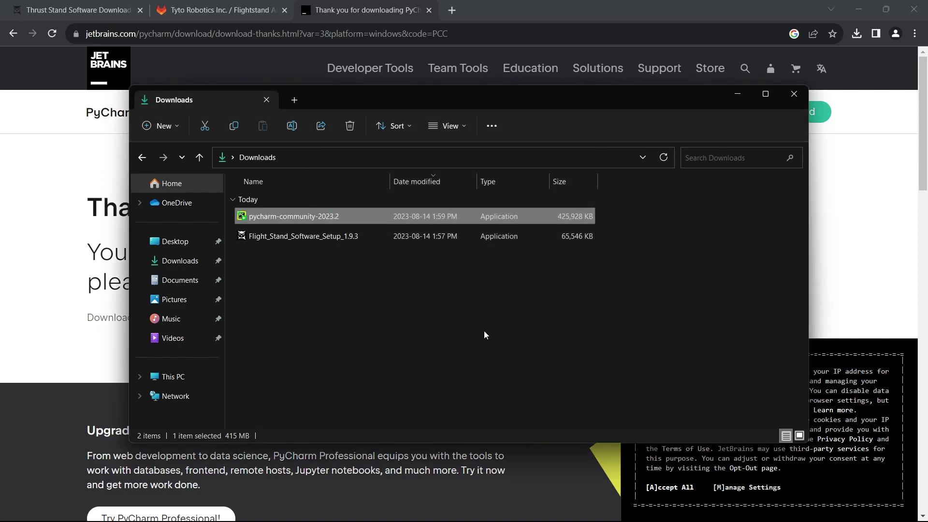
pyautogui.click(454, 11)
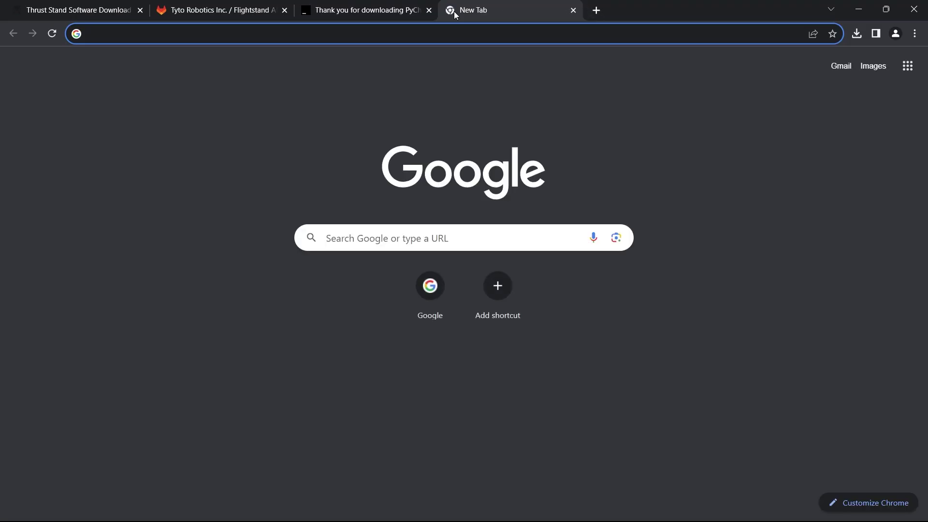
pyautogui.write('python')
pyautogui.press('Return')
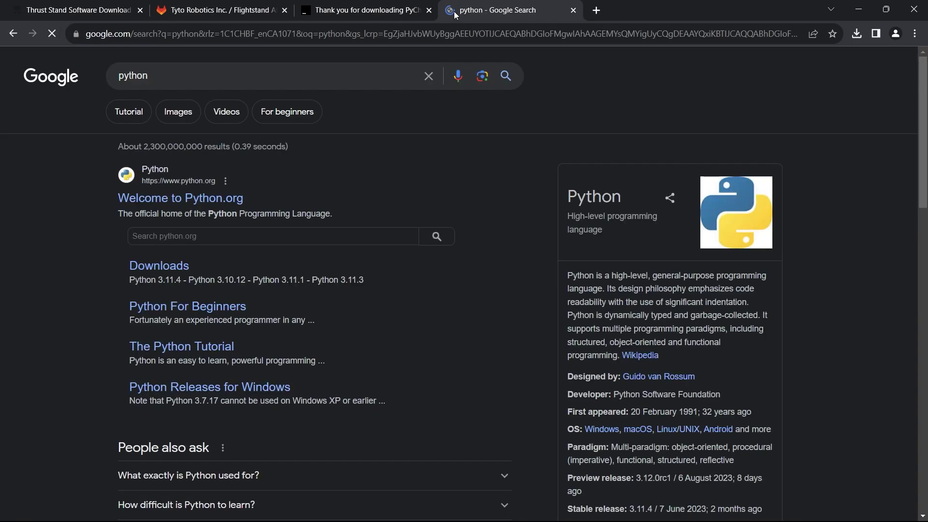
pyautogui.click(168, 200)
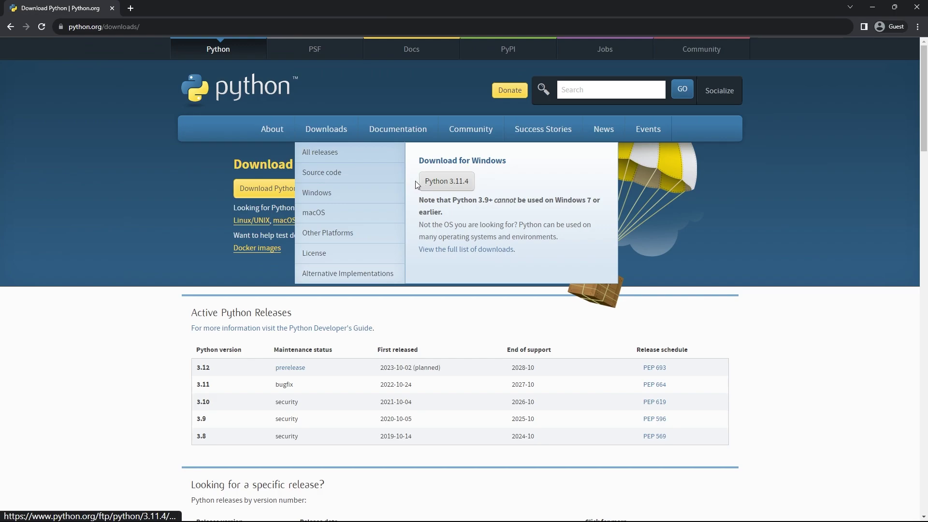
pyautogui.click(417, 182)
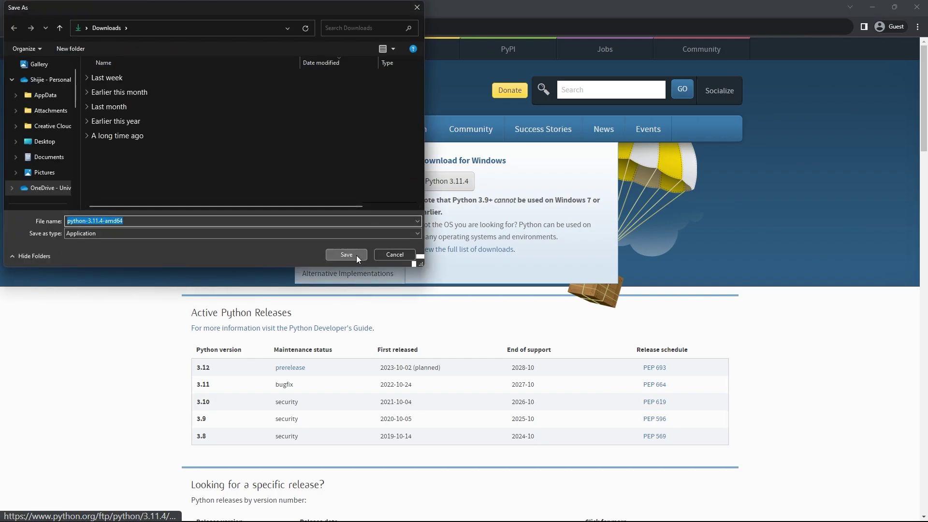
pyautogui.click(347, 255)
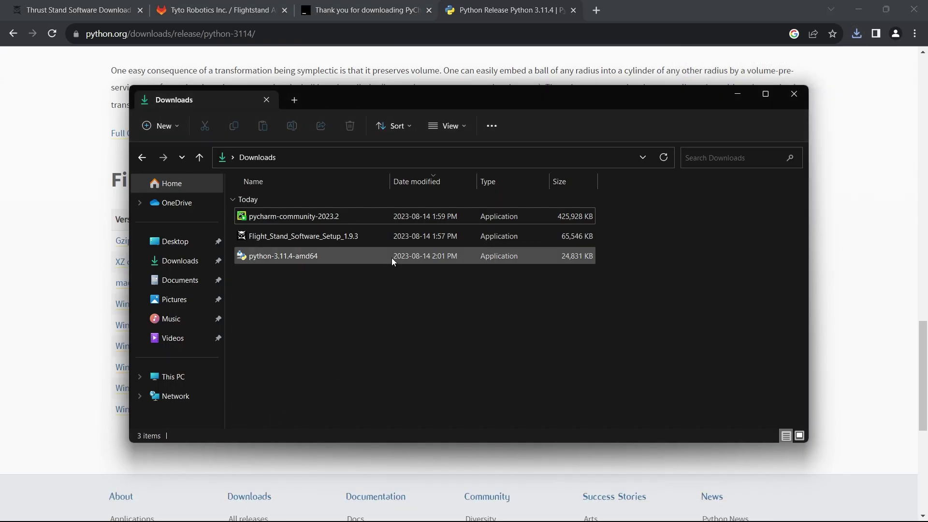
# Launch the Python 3.11.4 installer and start Install Now with default settings.
pyautogui.doubleClick(391, 257)
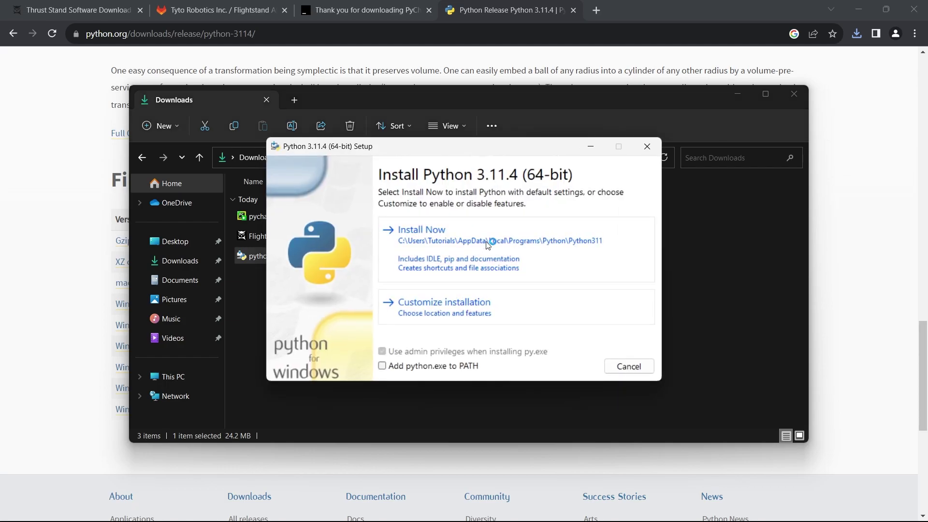
pyautogui.click(488, 243)
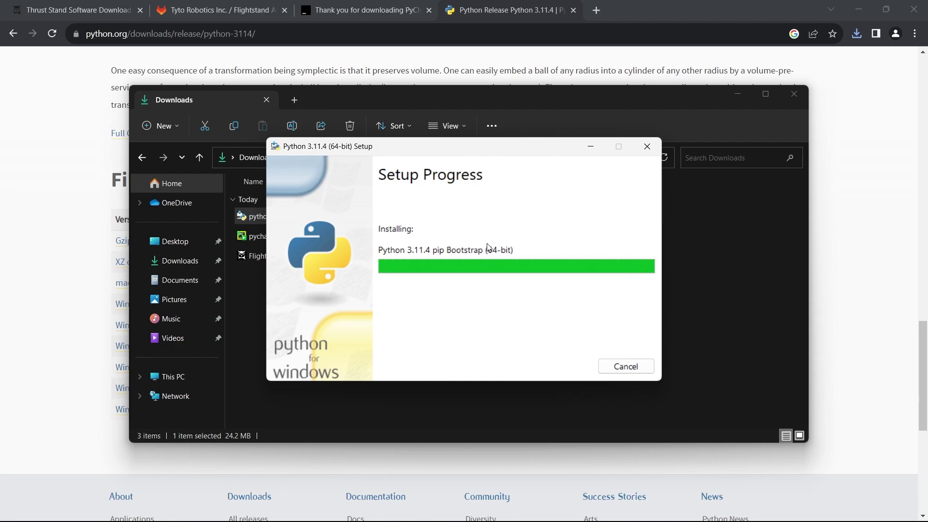
pyautogui.click(590, 145)
# Launch PyCharm from the app search, accept the user agreement and decline usage statistics.
pyautogui.click(736, 93)
pyautogui.press('super')
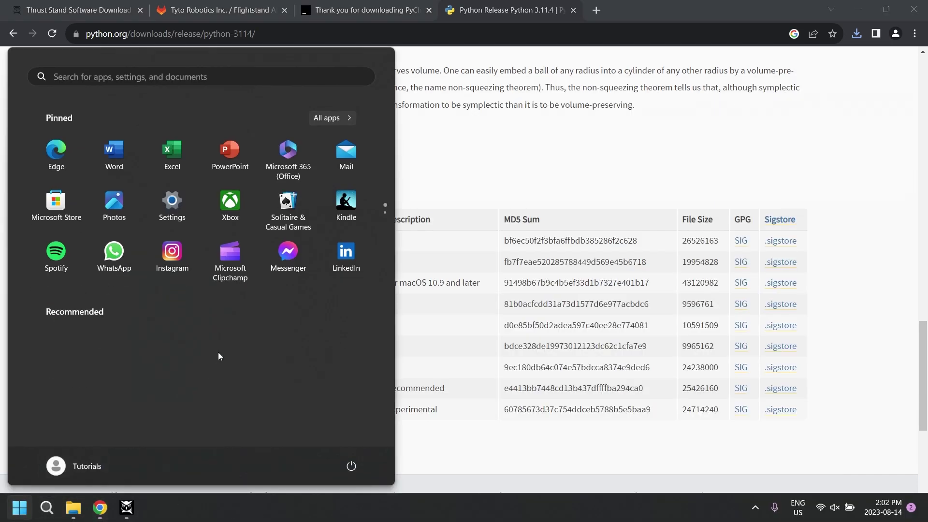
pyautogui.write('pyc')
pyautogui.press('Return')
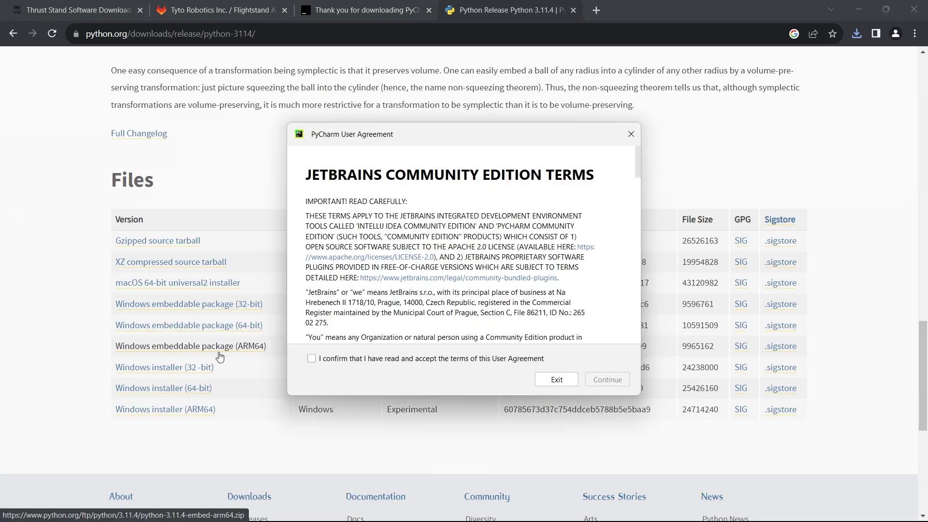
pyautogui.click(311, 360)
pyautogui.click(586, 382)
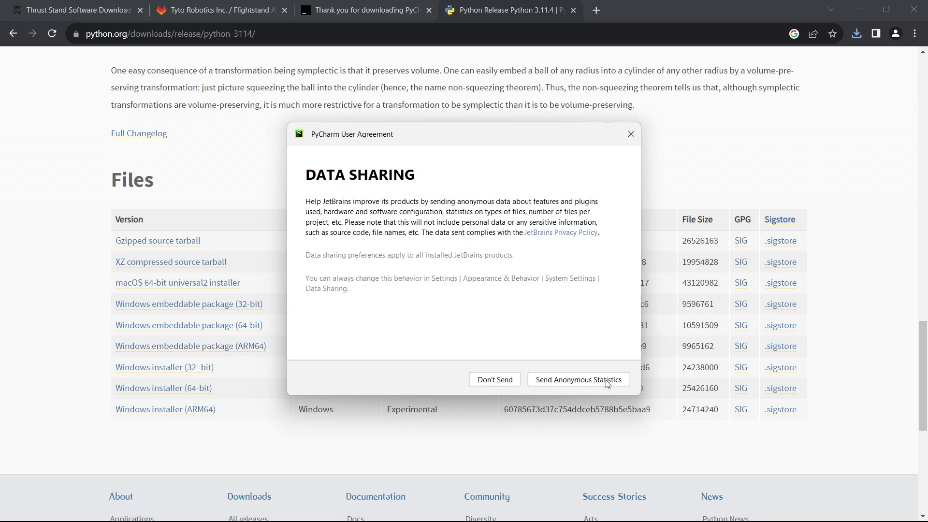
pyautogui.click(513, 380)
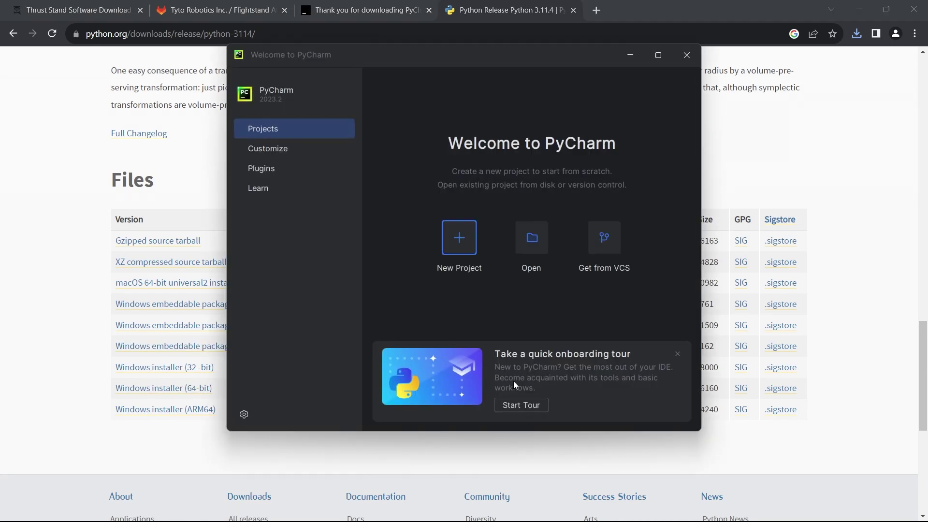
# Open the Desktop\flightstand-api-main folder as a trusted project and maximize PyCharm.
pyautogui.click(526, 249)
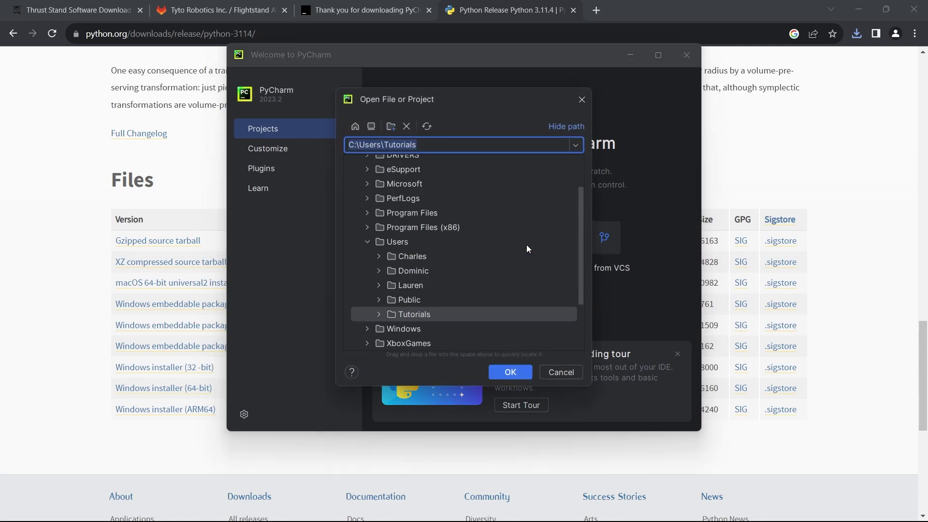
pyautogui.click(379, 315)
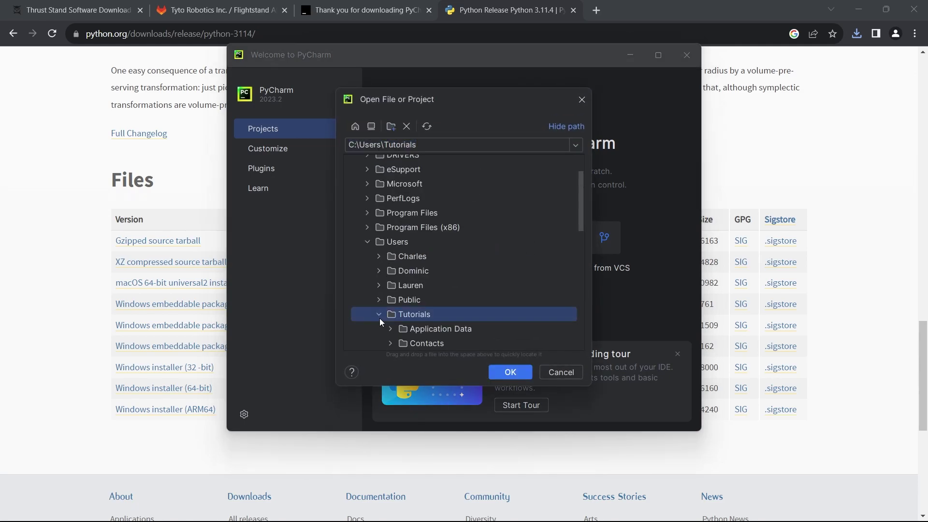
pyautogui.click(395, 234)
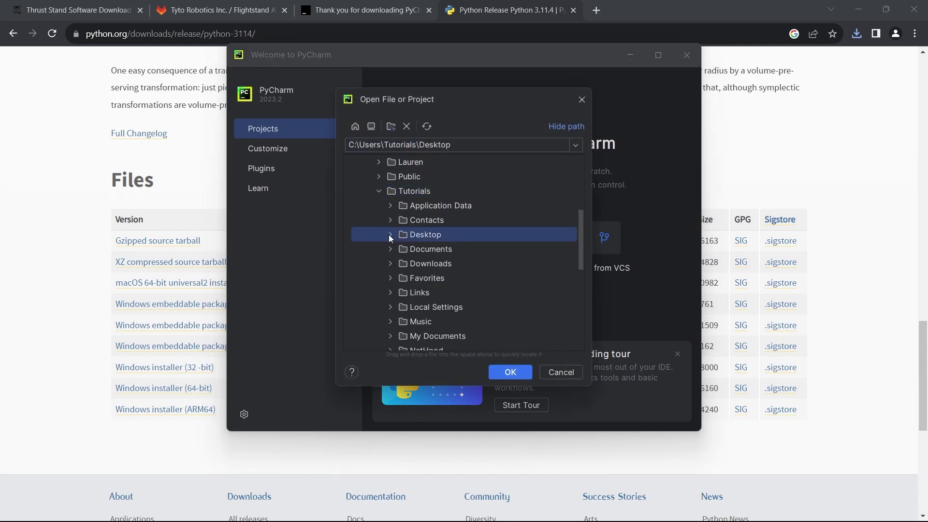
pyautogui.click(435, 249)
pyautogui.click(510, 371)
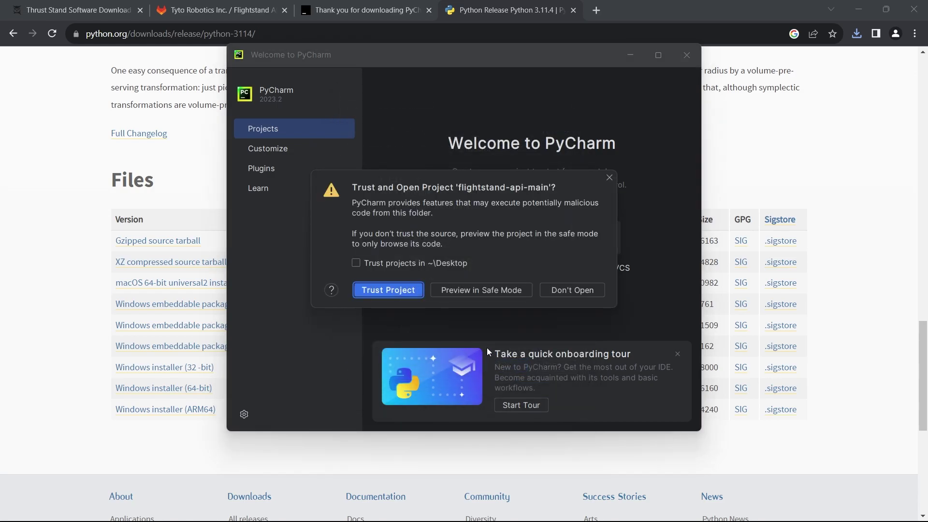
pyautogui.click(382, 290)
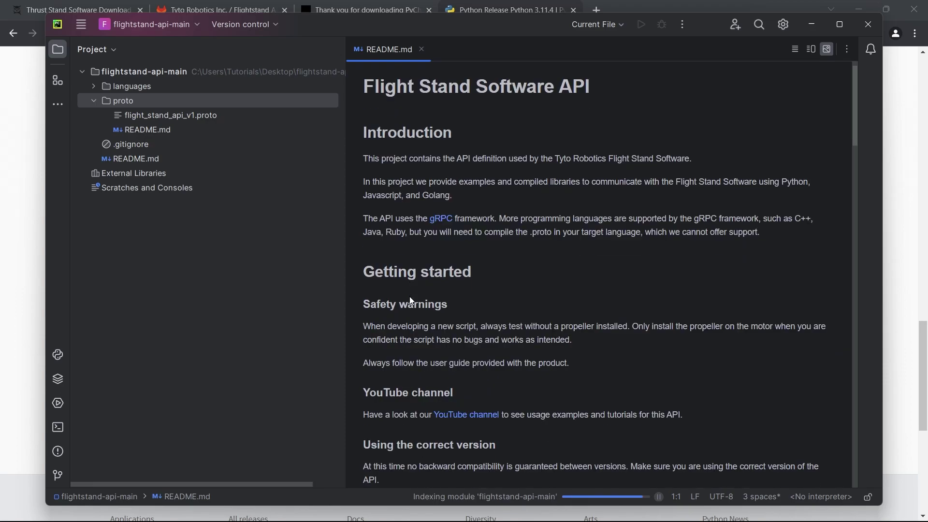
pyautogui.press('super+Up')
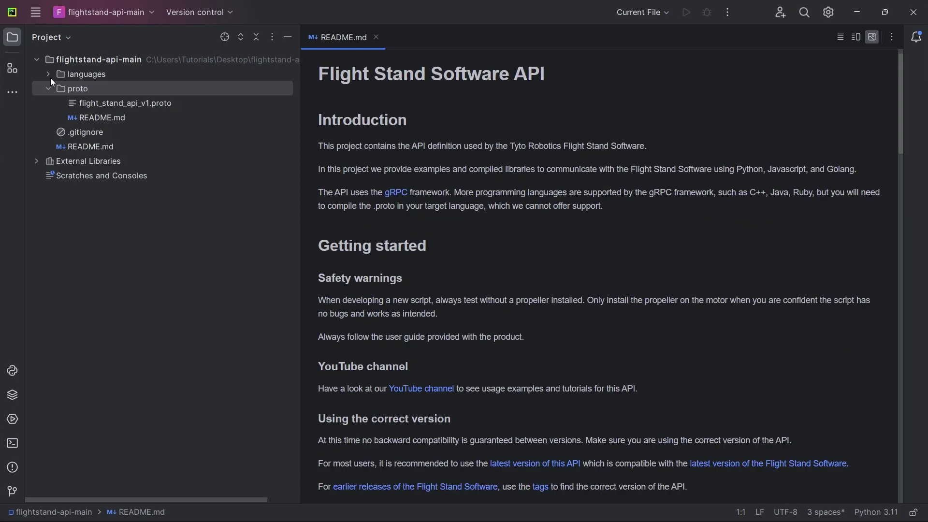
# Expand the project tree through languages > python > examples down to canbus_cyphal.
pyautogui.click(49, 74)
pyautogui.click(60, 118)
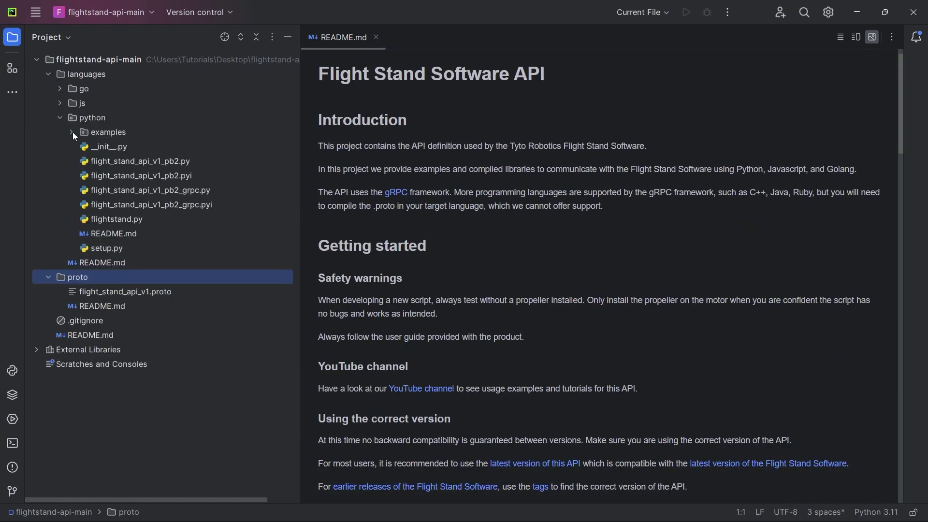
pyautogui.click(73, 132)
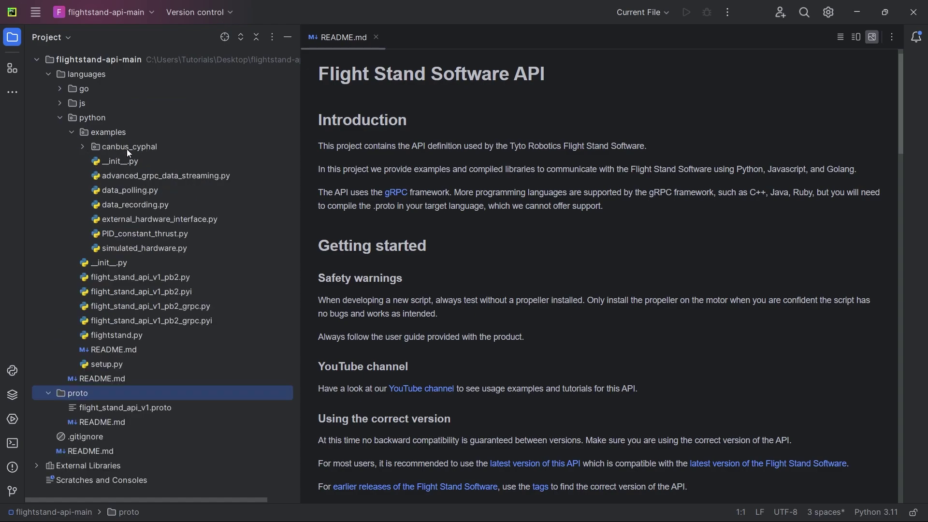
pyautogui.click(82, 147)
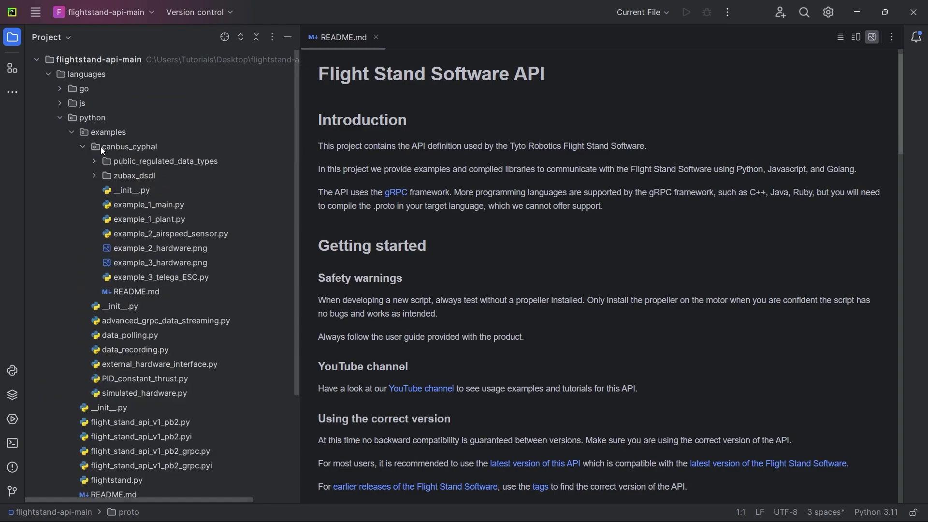
pyautogui.click(140, 145)
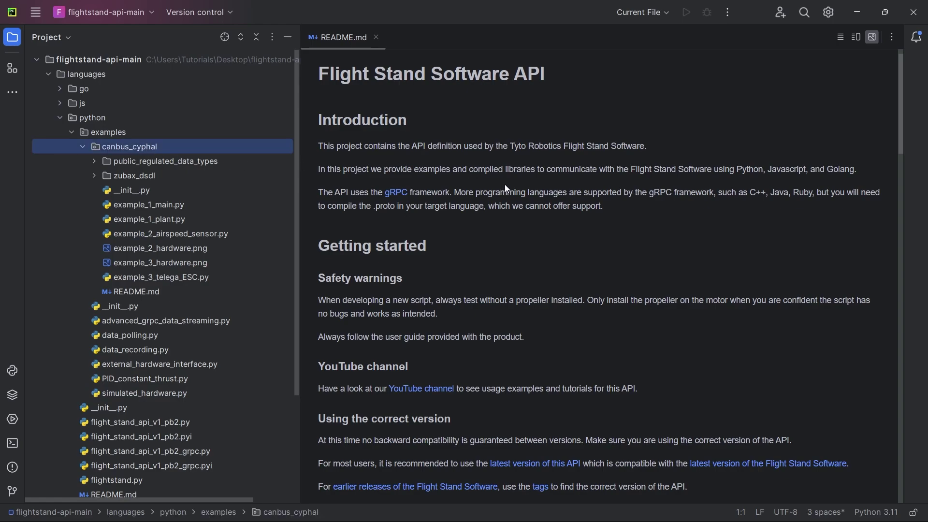
# Reach the project's Python Interpreter page in PyCharm's settings.
pyautogui.click(35, 13)
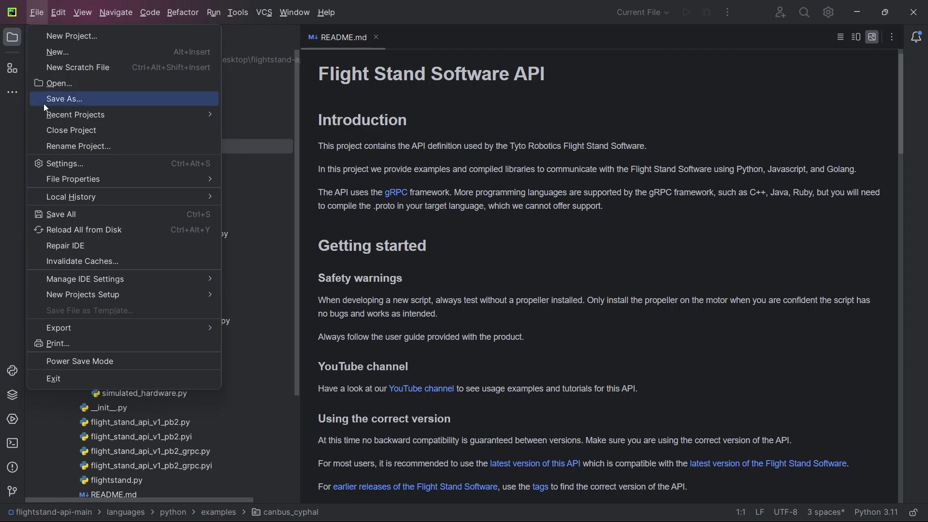
pyautogui.click(69, 163)
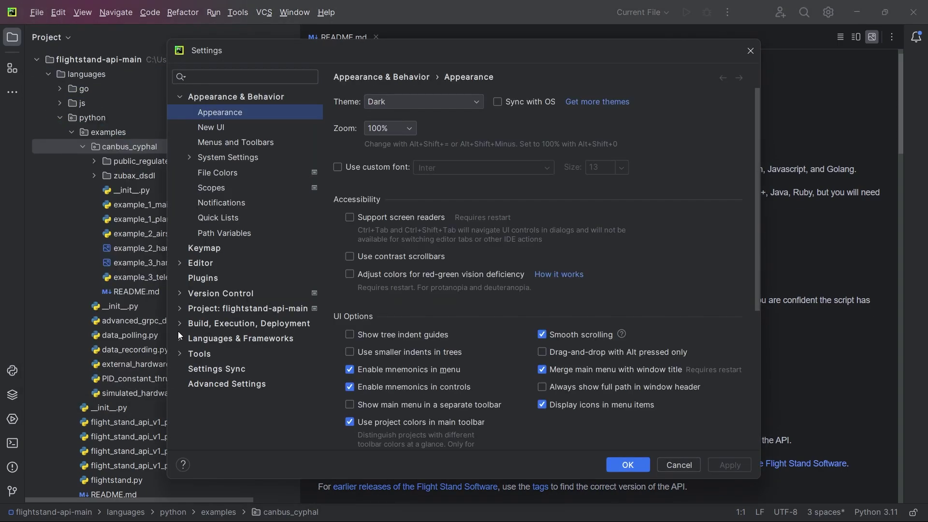
pyautogui.click(182, 307)
pyautogui.click(239, 324)
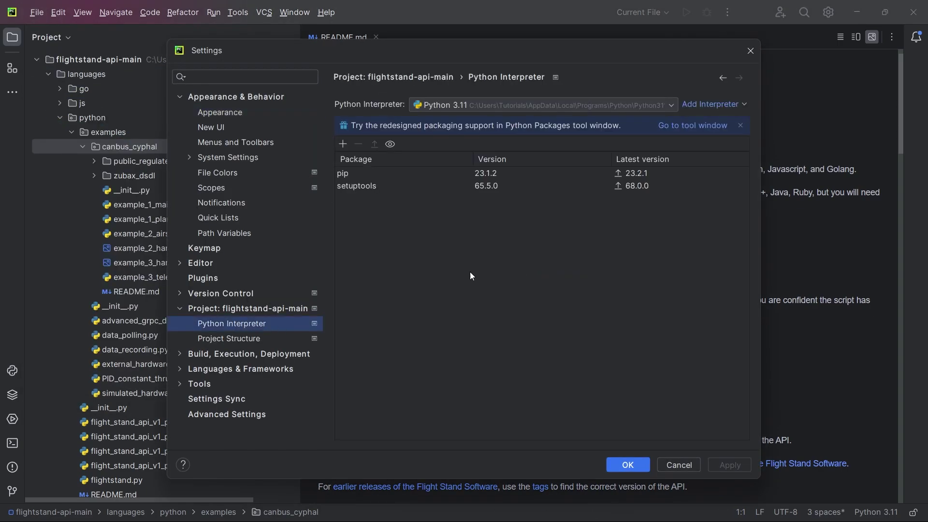
# Add a new local Virtualenv interpreter for the project and apply the settings.
pyautogui.click(718, 109)
pyautogui.click(723, 125)
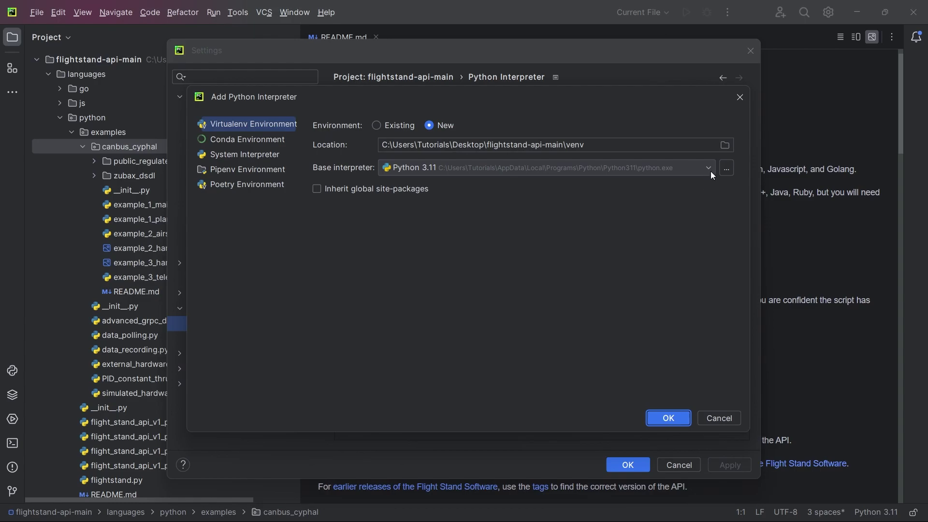
pyautogui.click(667, 418)
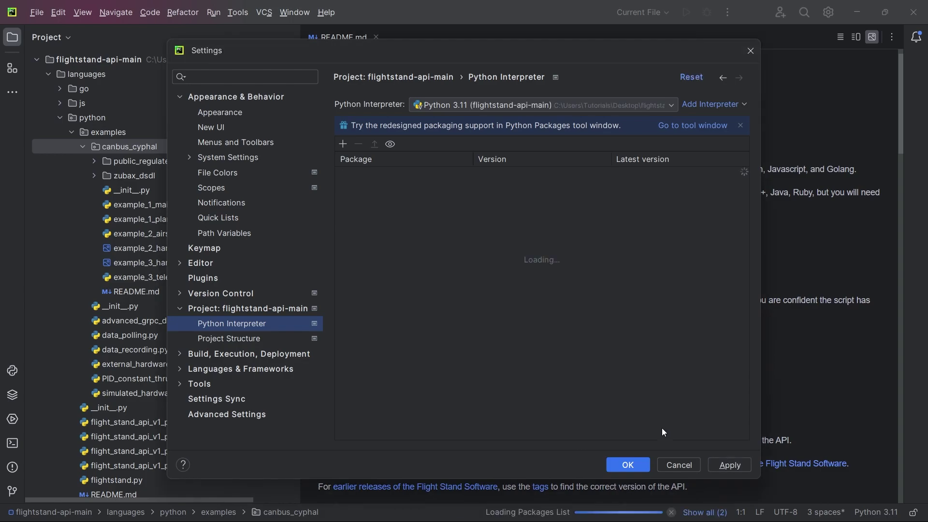
pyautogui.click(732, 466)
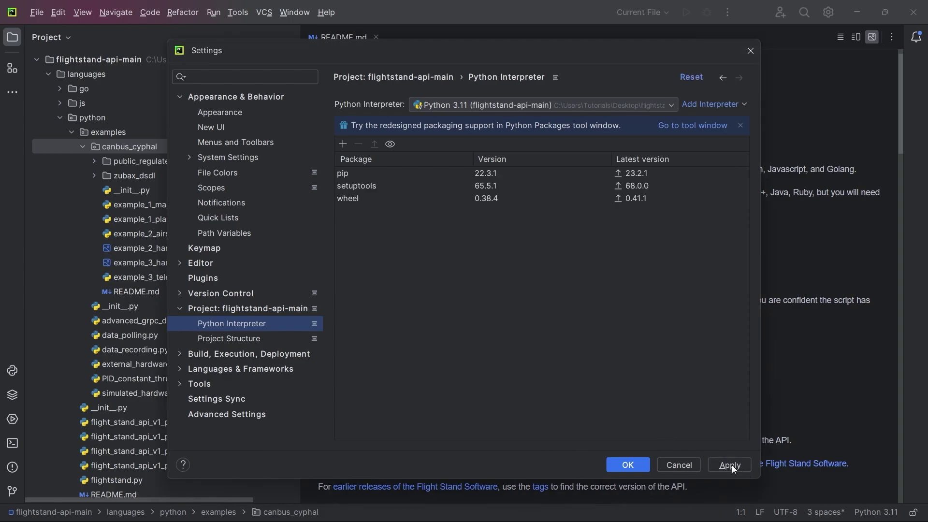
pyautogui.click(641, 465)
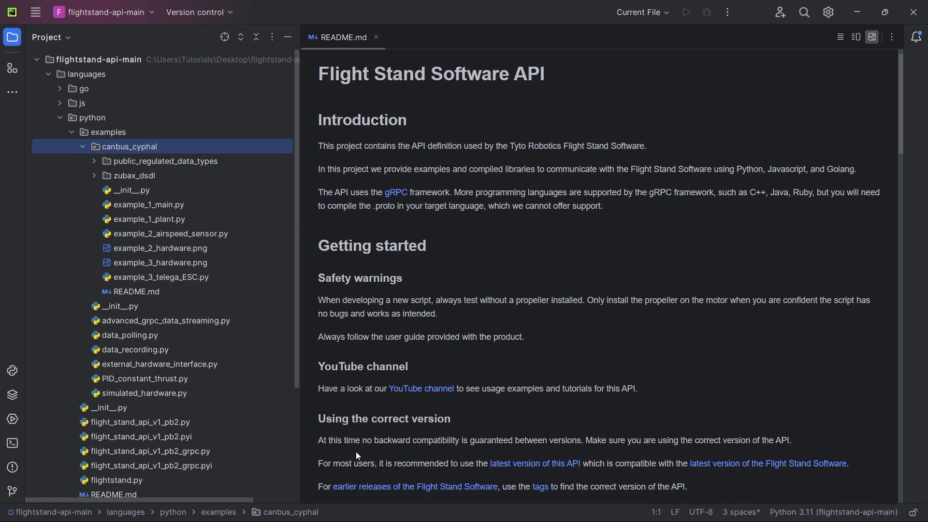
# Open a project terminal and the python README, then run its grpcio install command.
pyautogui.click(13, 443)
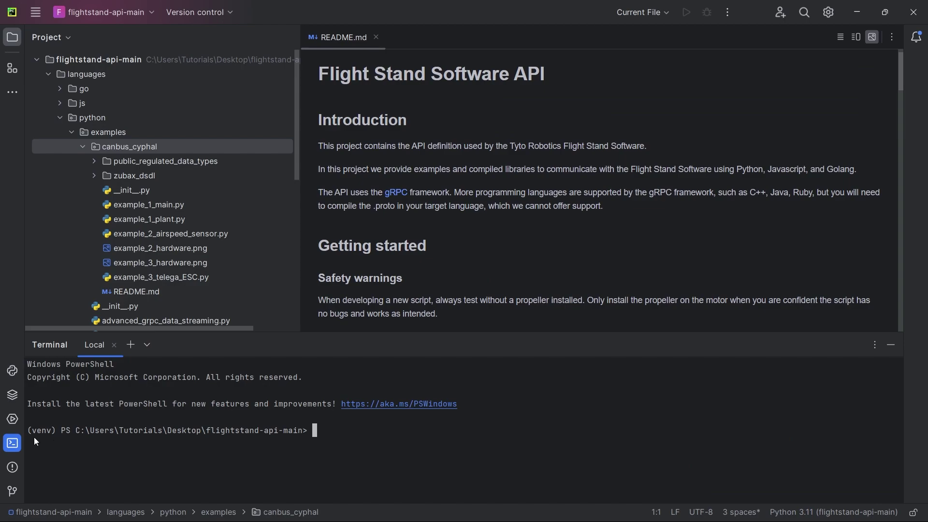
pyautogui.click(84, 145)
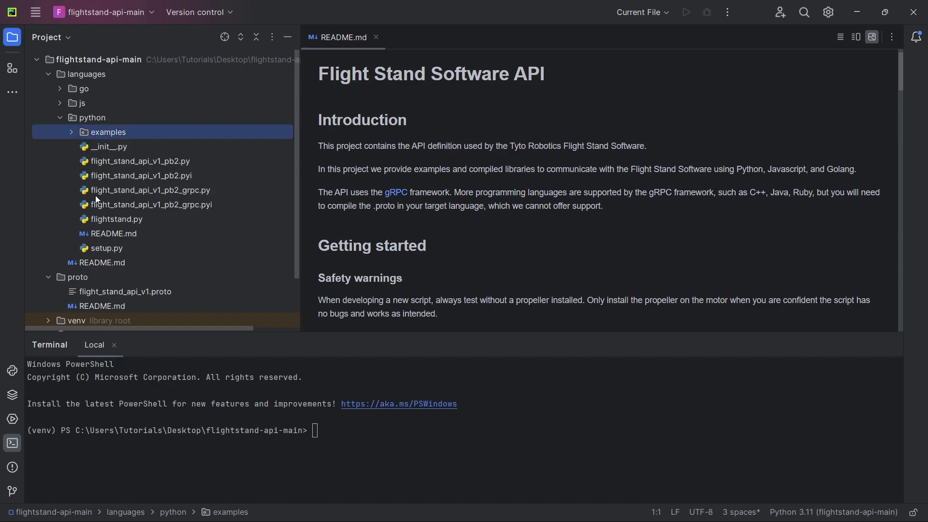
pyautogui.doubleClick(116, 233)
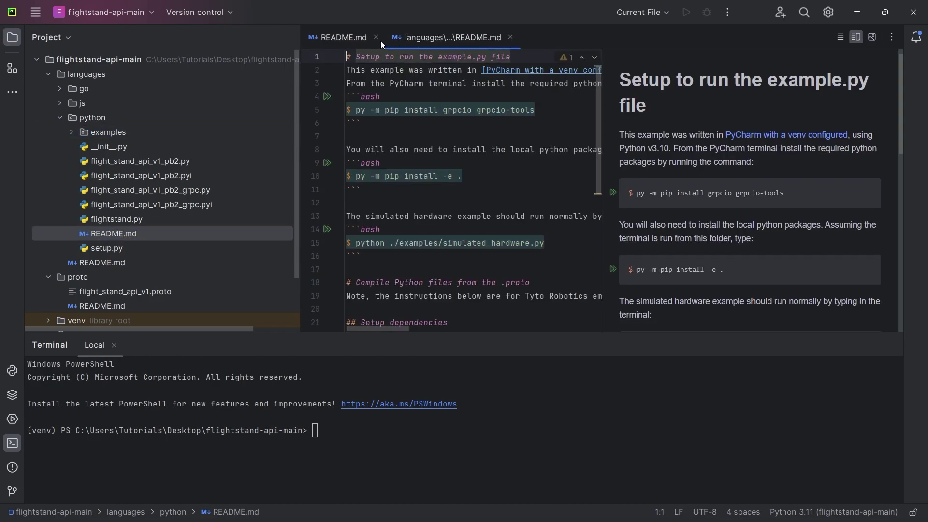
pyautogui.moveTo(520, 331)
pyautogui.mouseDown()
pyautogui.moveTo(529, 429)
pyautogui.moveTo(538, 378)
pyautogui.mouseUp()
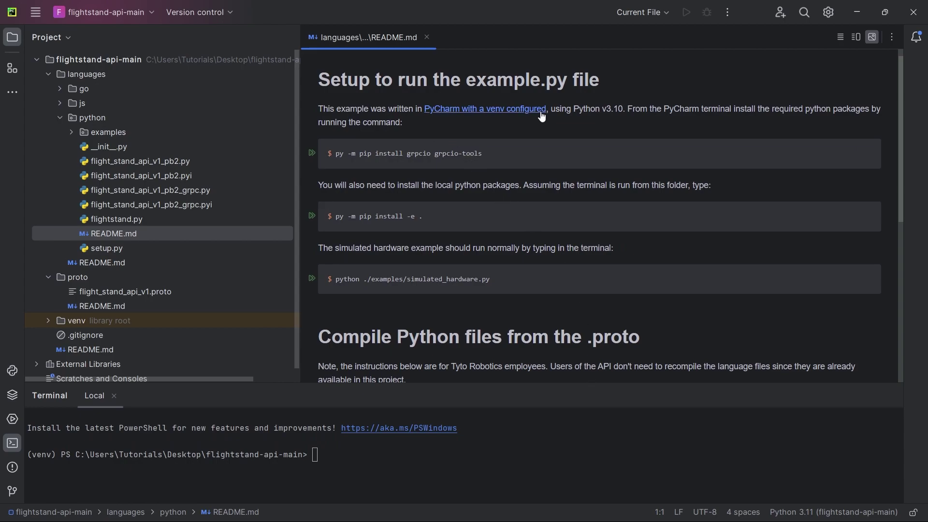
pyautogui.click(312, 153)
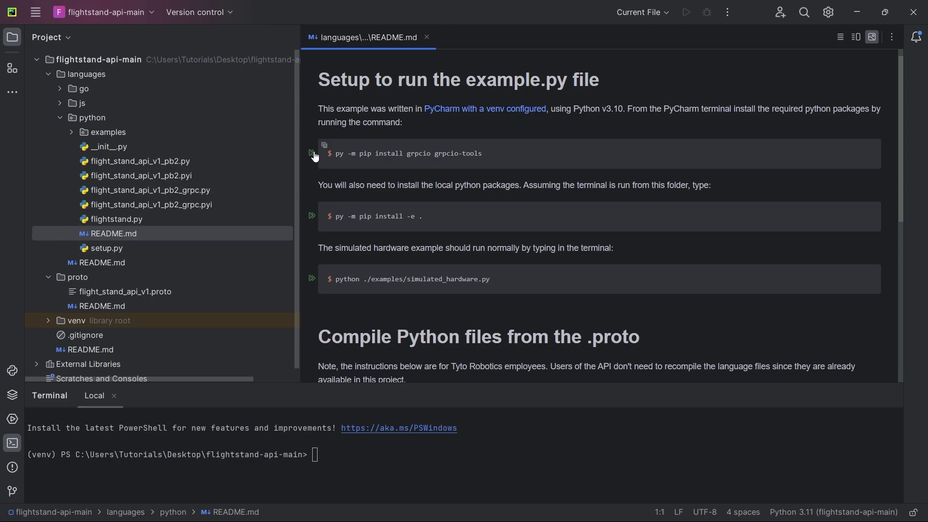
# Copy the languages\python path and run the local package install command 'py -m pip install -e .'.
pyautogui.click(426, 190)
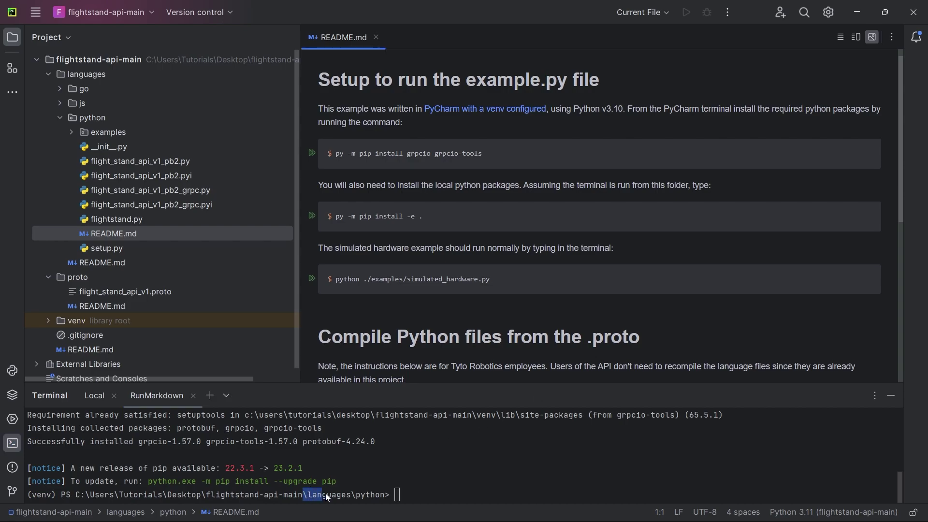
pyautogui.moveTo(329, 494); pyautogui.dragTo(386, 495)
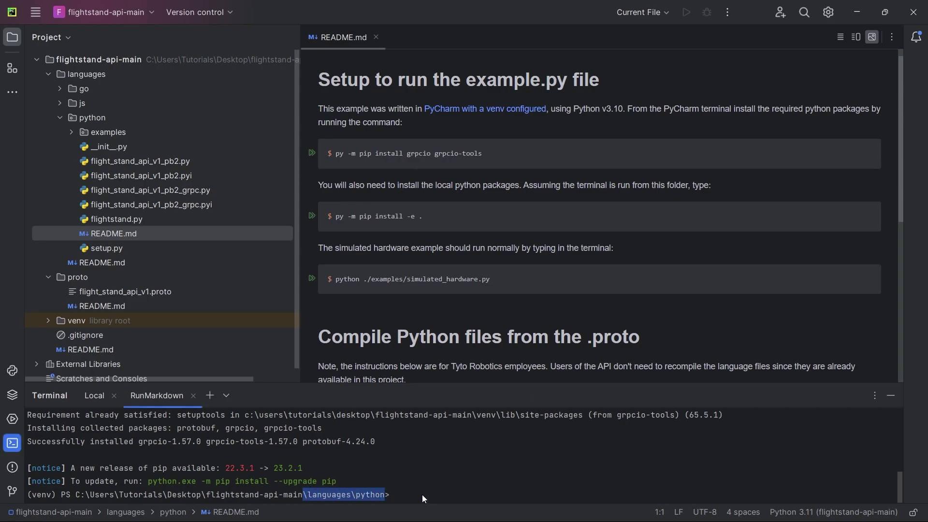
pyautogui.hotkey('ctrl', 'c')
pyautogui.click(311, 216)
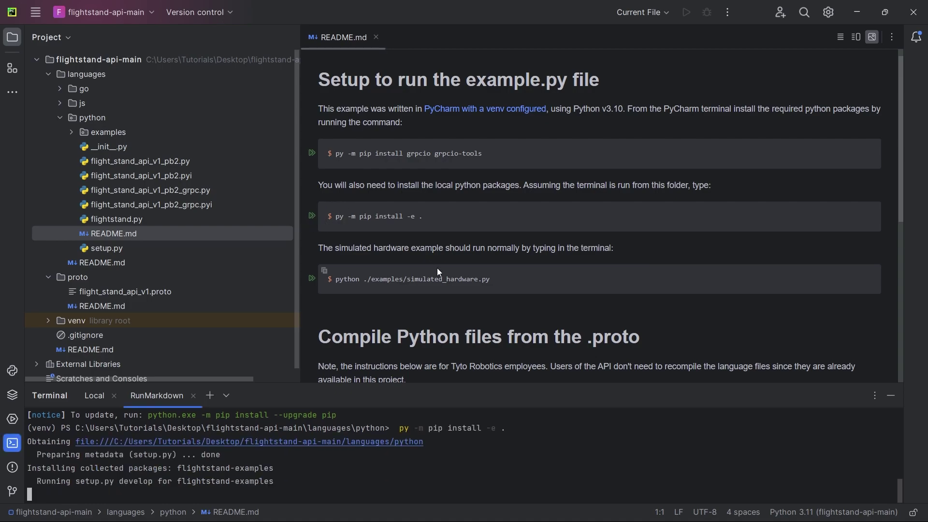
# Run the simulated hardware example and watch its powertrain readings in Flight Stand Software, then hide it.
pyautogui.click(312, 280)
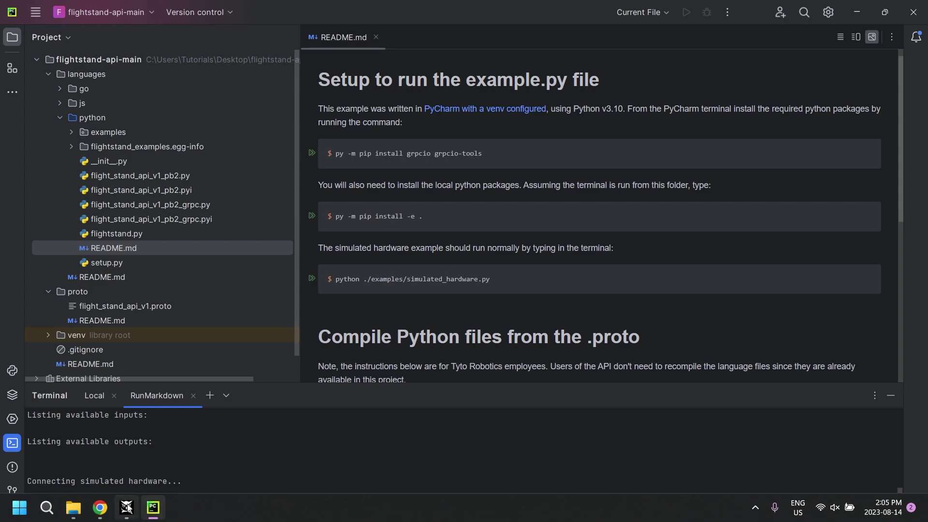
pyautogui.click(126, 508)
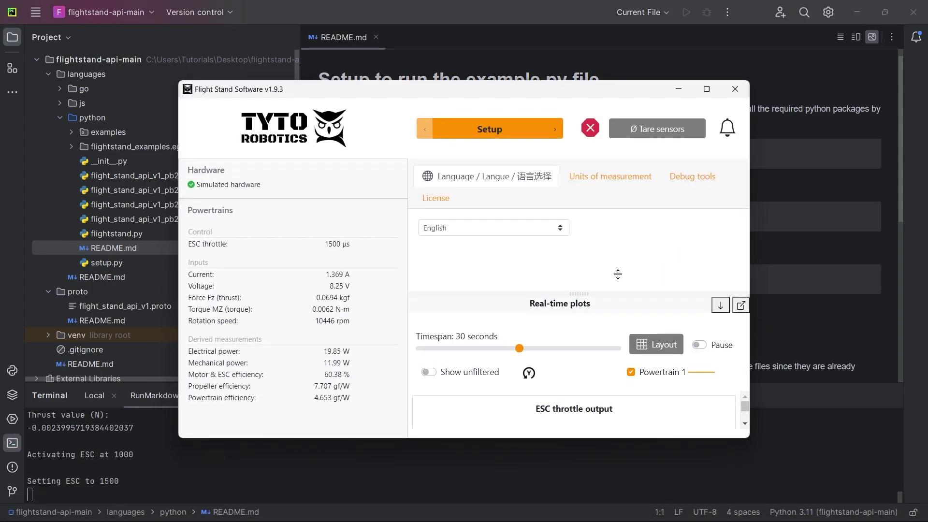
pyautogui.moveTo(620, 263); pyautogui.dragTo(620, 204)
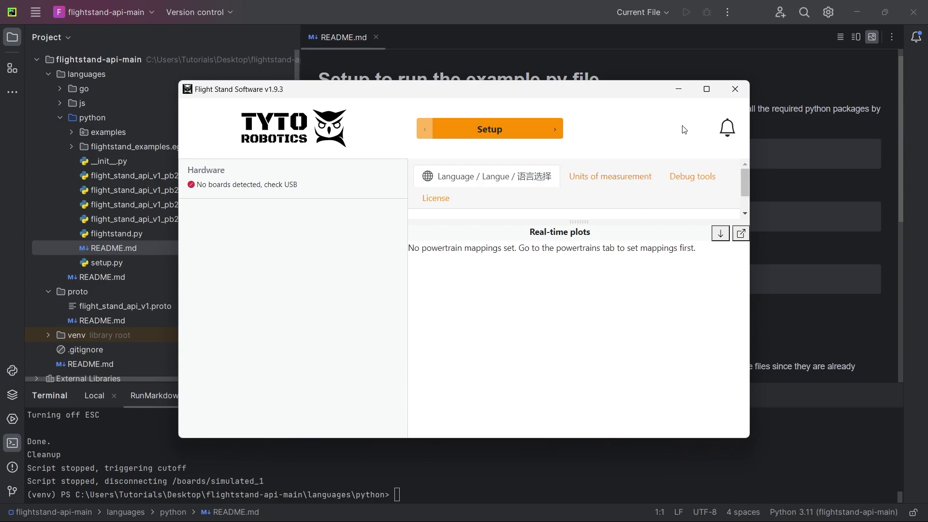
pyautogui.click(678, 89)
# Expand the examples > canbus_cyphal folders in the Project tree.
pyautogui.click(71, 132)
pyautogui.click(83, 147)
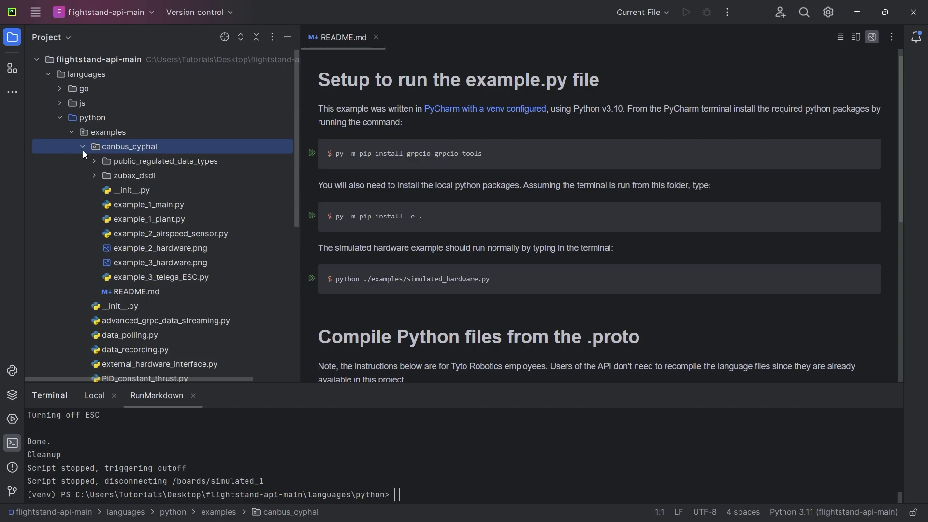
# Show the canbus_cyphal README.md and close the python README tab.
pyautogui.doubleClick(165, 294)
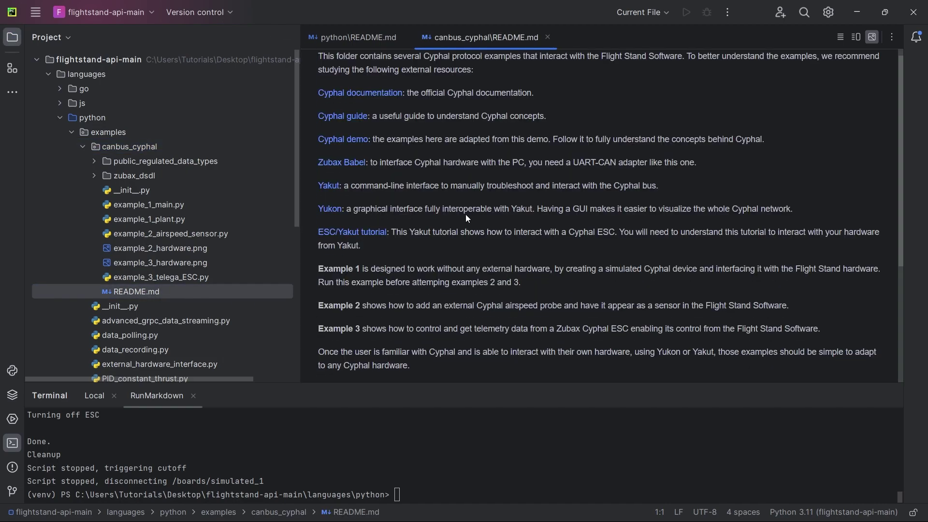
pyautogui.click(404, 37)
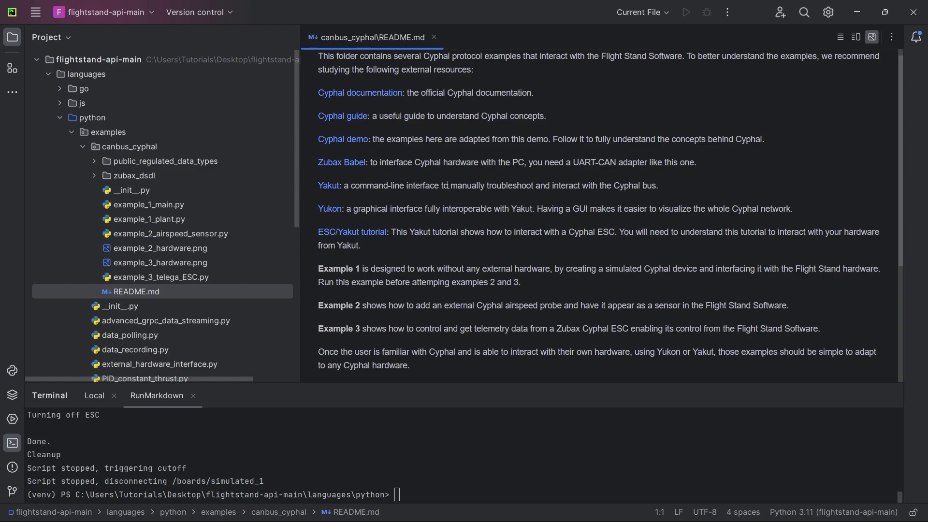
pyautogui.scroll(-1, 446, 189)
pyautogui.scroll(-1, 446, 203)
pyautogui.scroll(-1, 446, 204)
pyautogui.scroll(-1, 446, 206)
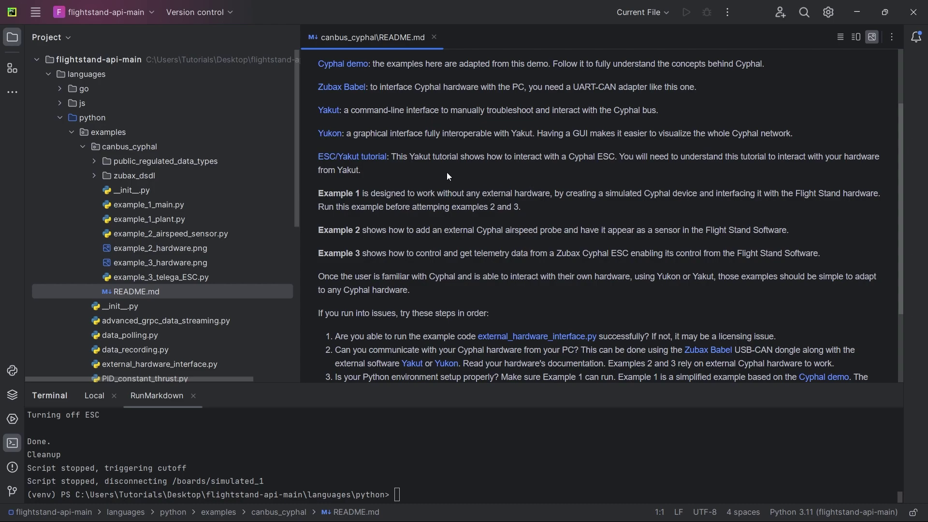
# Copy the pip install command from line 15 of example_1_main.py.
pyautogui.doubleClick(172, 203)
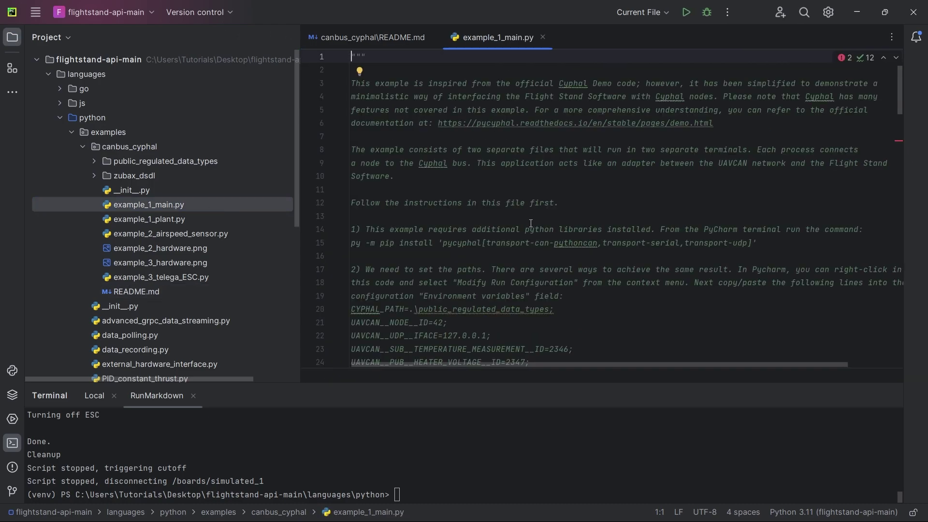
pyautogui.moveTo(581, 227)
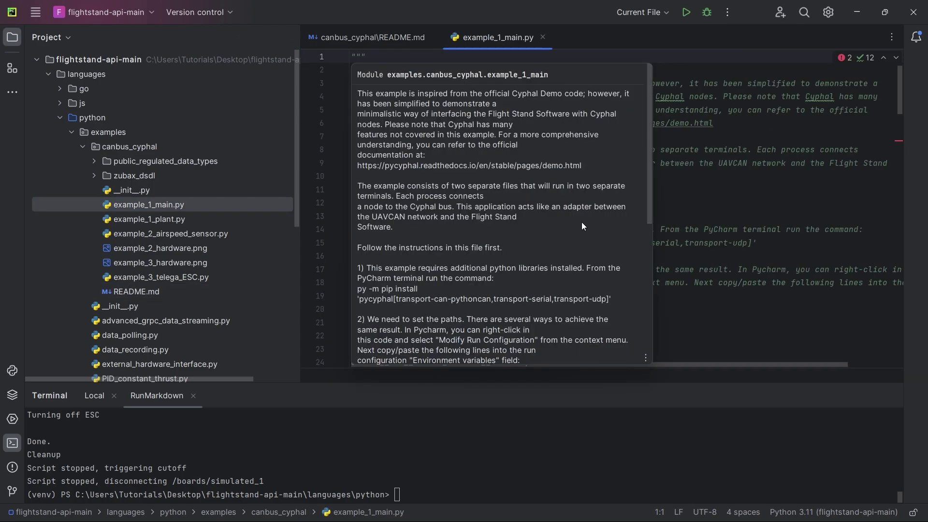
pyautogui.moveTo(767, 246); pyautogui.dragTo(347, 245)
pyautogui.rightClick(431, 243)
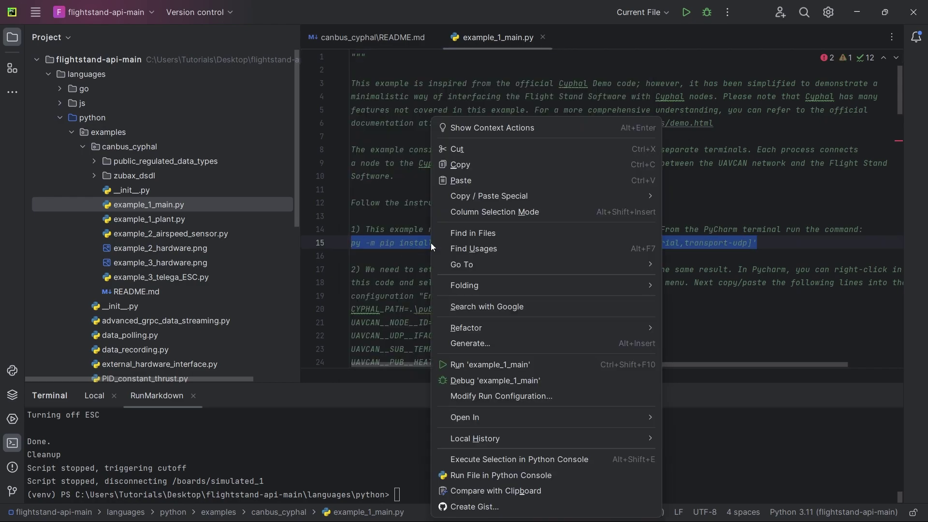
pyautogui.click(470, 166)
# Run the pycyphal install command (CAN, serial, UDP transports) in the terminal.
pyautogui.rightClick(401, 494)
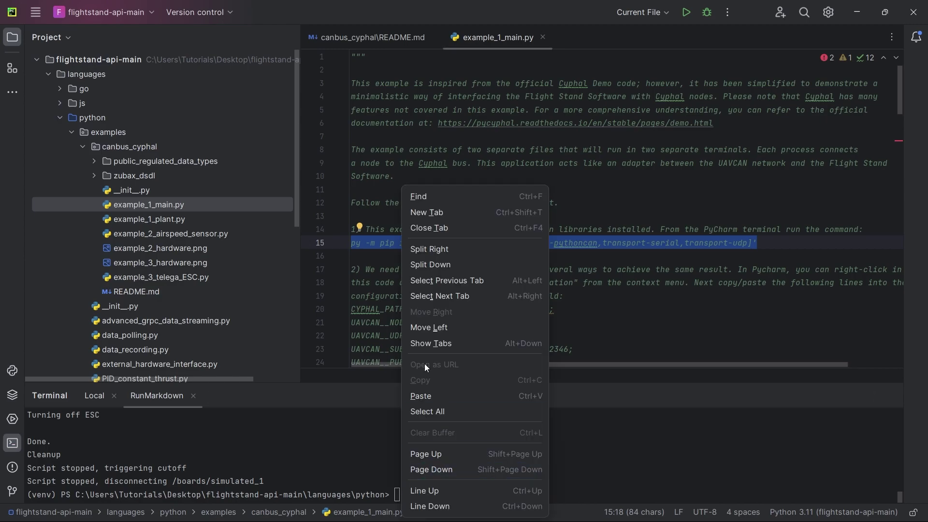
pyautogui.click(447, 392)
pyautogui.press('Return')
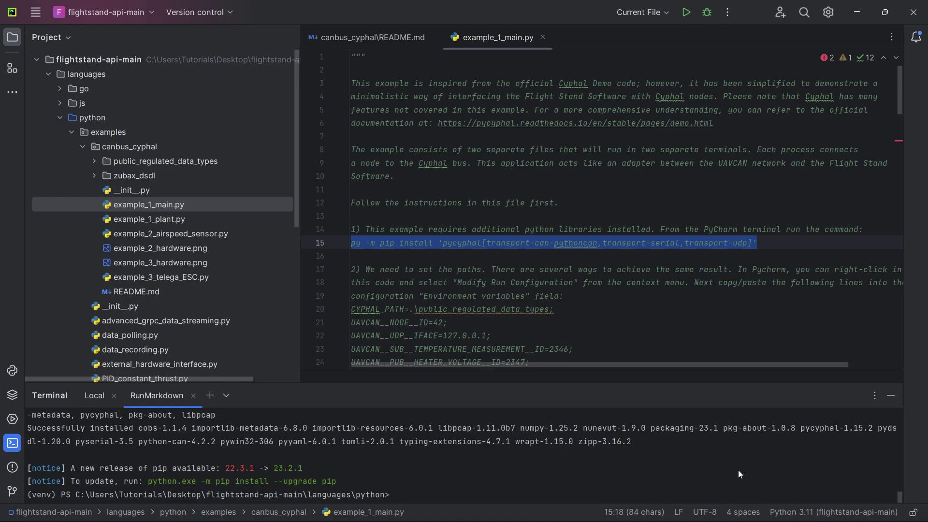
pyautogui.scroll(-2, 549, 210)
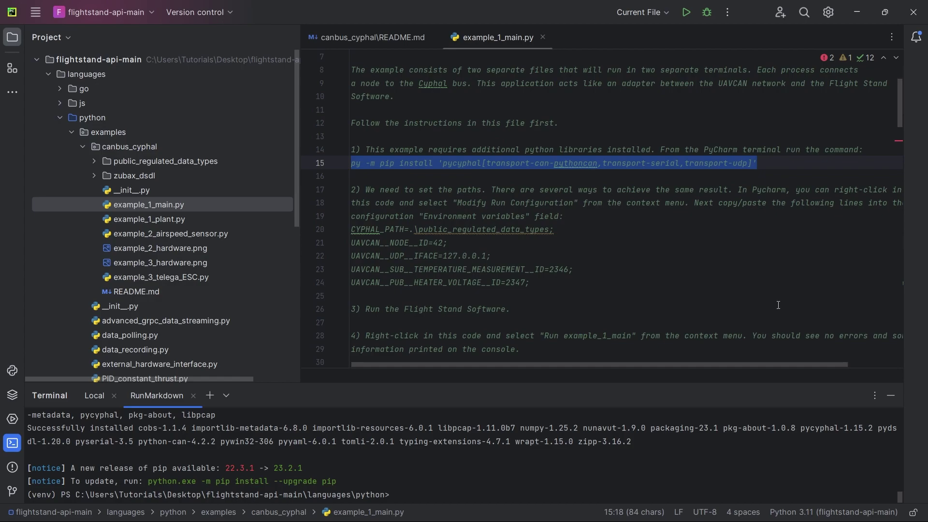
# Copy the UAVCAN environment variable lines 20–24 and start modifying the run configuration.
pyautogui.moveTo(531, 281); pyautogui.dragTo(372, 231)
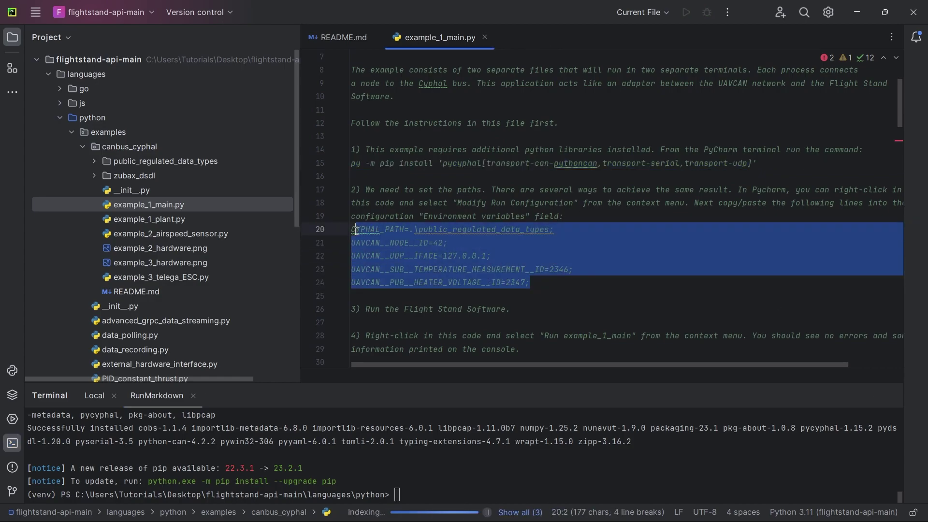
pyautogui.rightClick(411, 245)
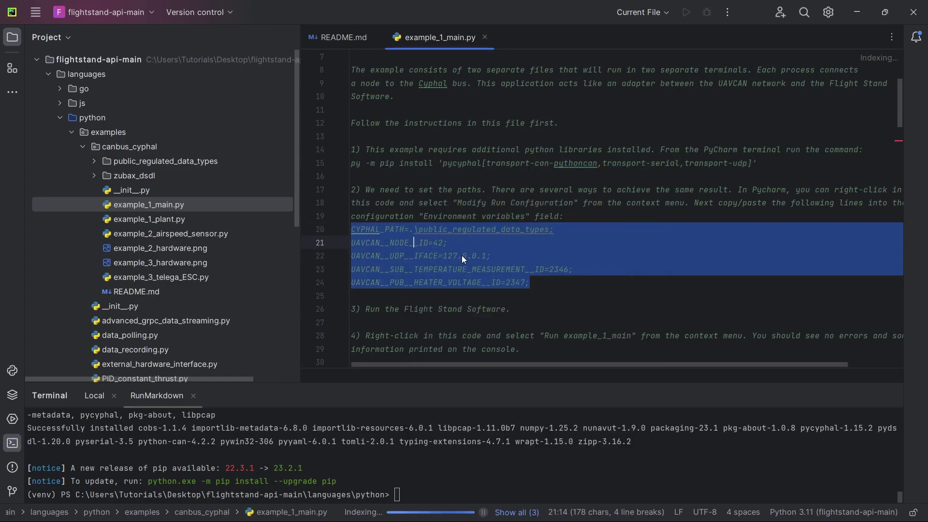
pyautogui.rightClick(464, 256)
pyautogui.click(643, 401)
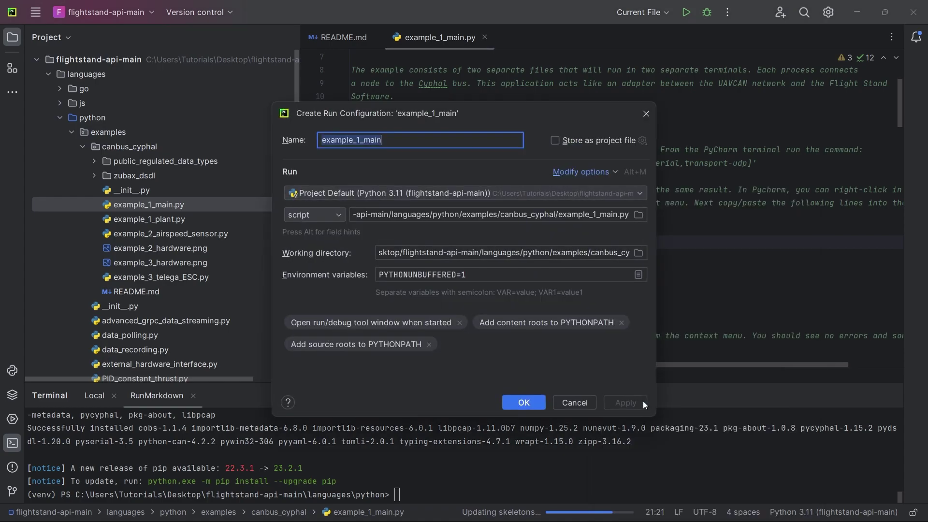
# Replace the Environment variables value with the UAVCAN lines and save the example_1_main configuration.
pyautogui.click(540, 274)
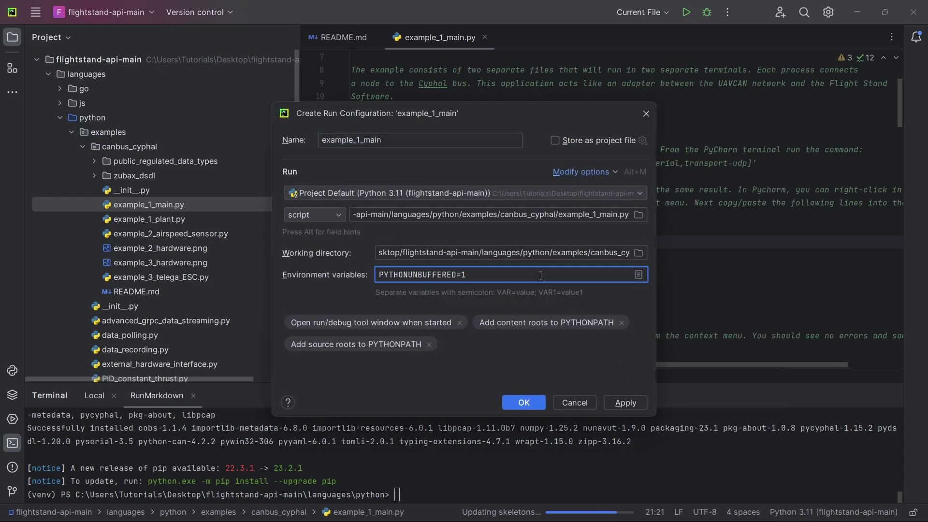
pyautogui.tripleClick(449, 278)
pyautogui.hotkey('ctrl', 'v')
pyautogui.click(526, 405)
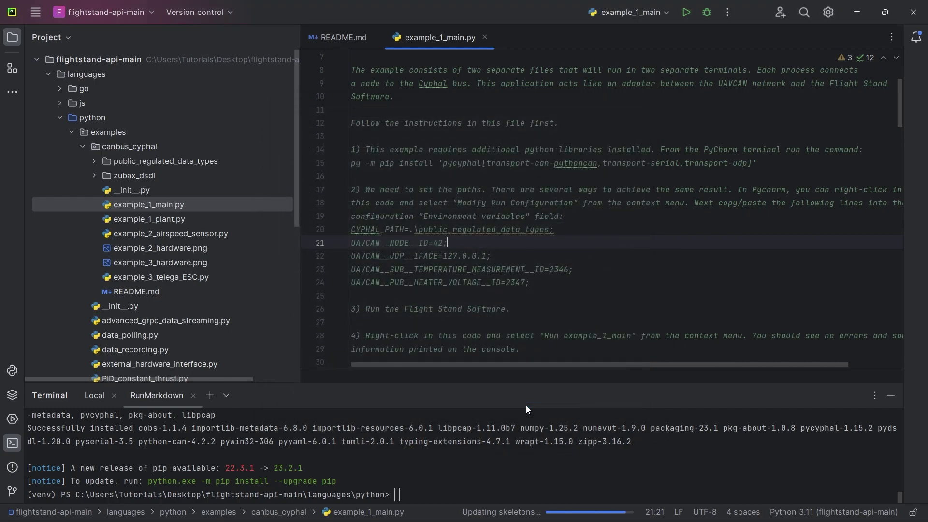
pyautogui.rightClick(578, 265)
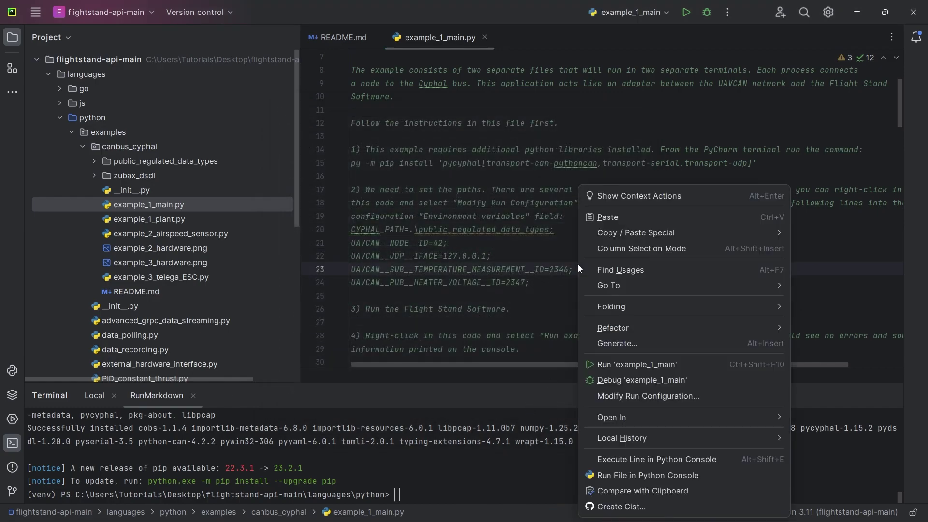
# Run example_1_main and highlight the 'license key (free)' error in the enlarged Run output.
pyautogui.click(637, 368)
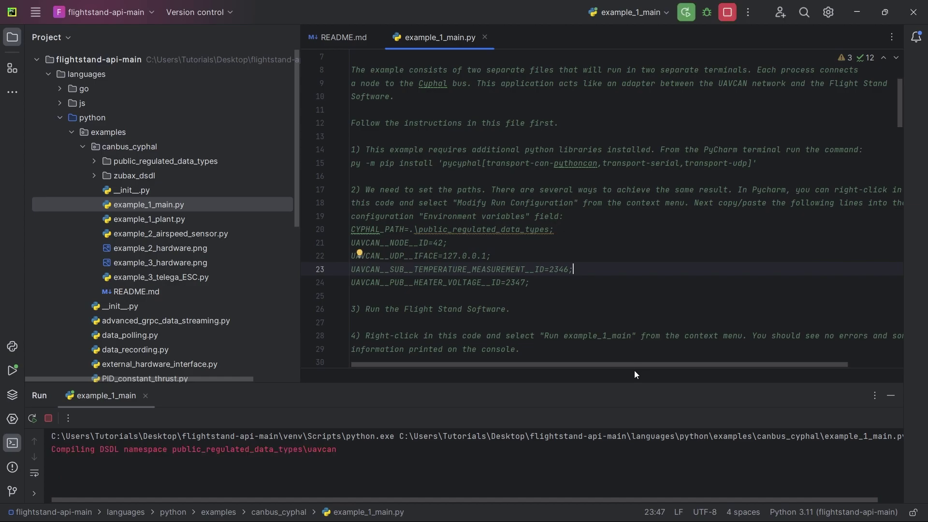
pyautogui.moveTo(632, 382); pyautogui.dragTo(647, 336)
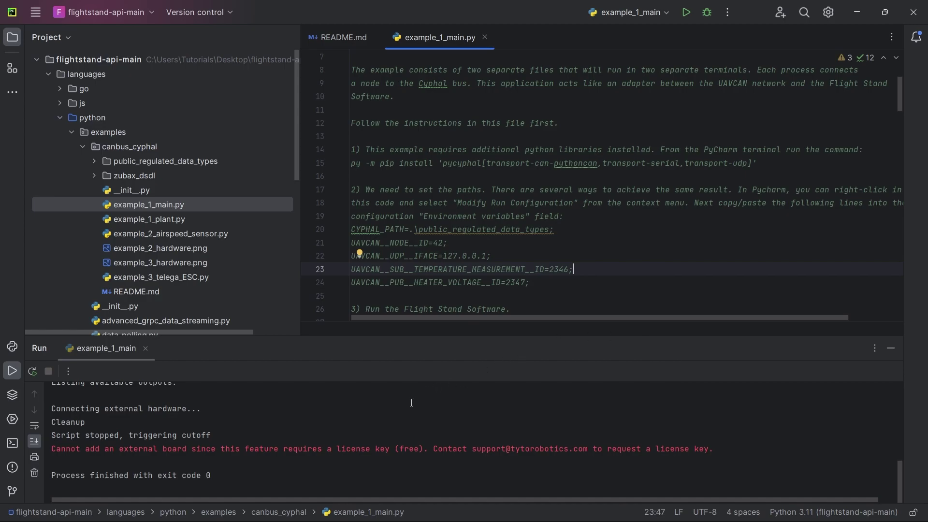
pyautogui.moveTo(336, 445); pyautogui.dragTo(423, 449)
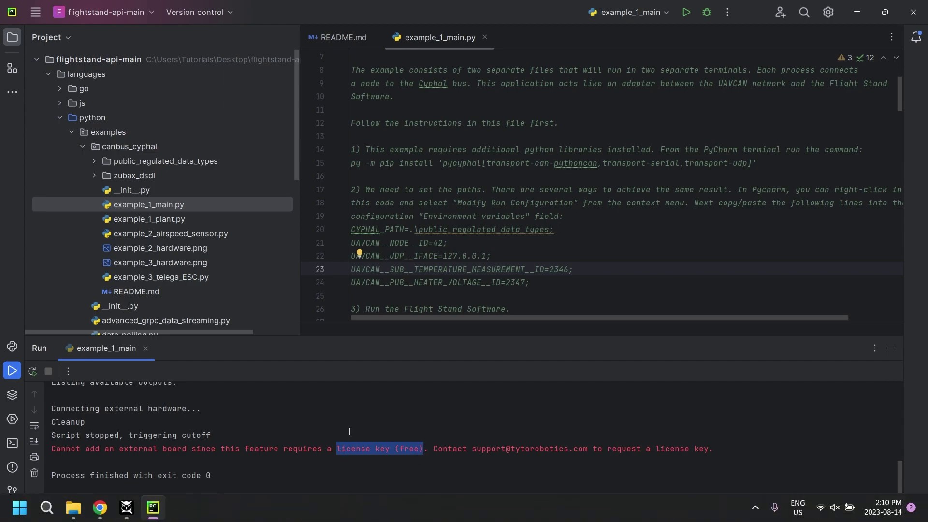
pyautogui.click(363, 411)
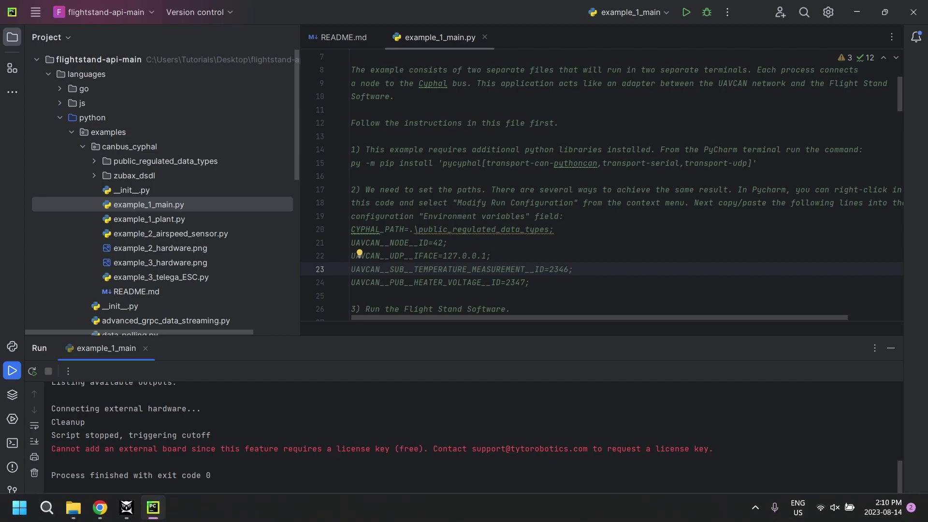
# Show the License settings in Flight Stand Software and clear other windows out of the way.
pyautogui.click(127, 508)
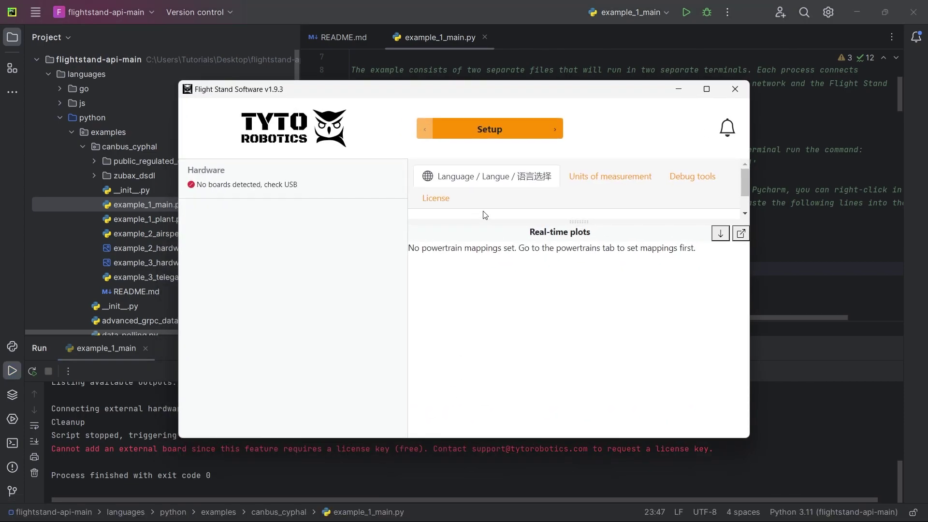
pyautogui.click(452, 200)
pyautogui.moveTo(528, 223); pyautogui.dragTo(526, 345)
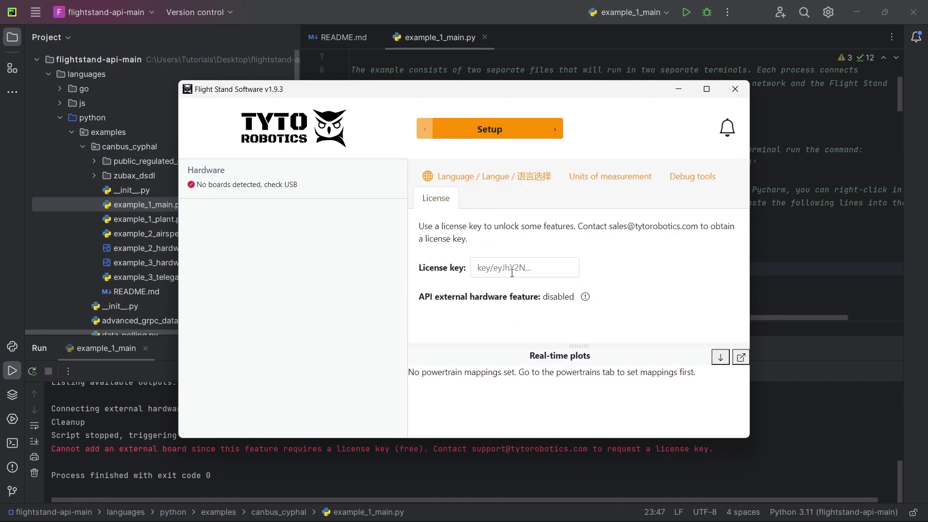
pyautogui.click(854, 16)
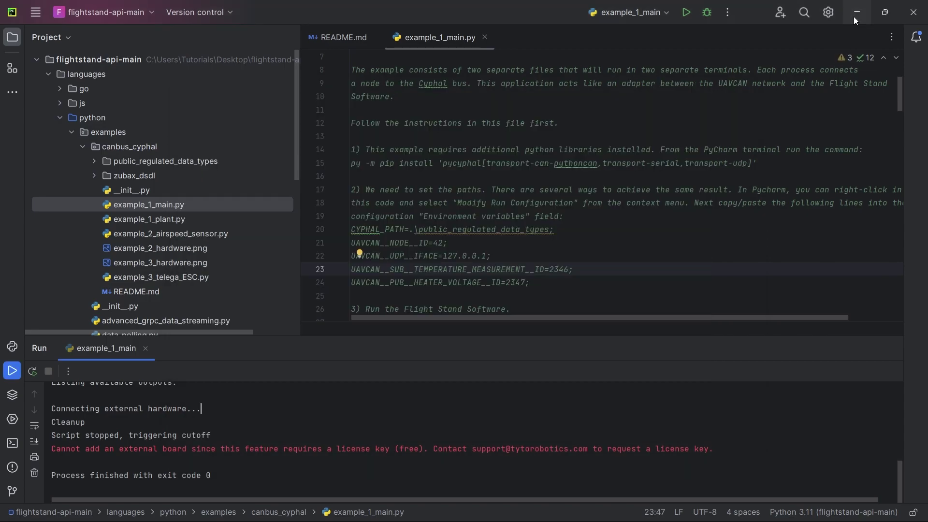
pyautogui.click(852, 17)
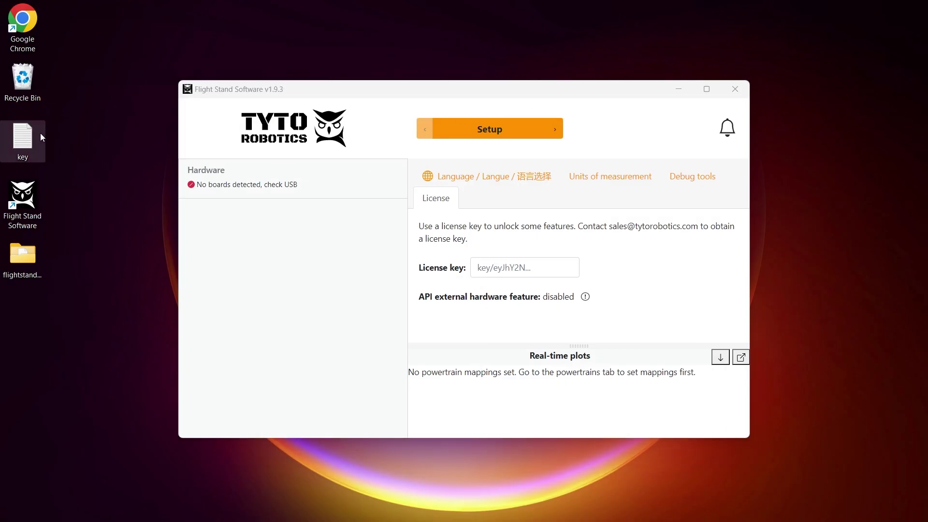
# Drop the key file into the License key field, confirm activation, and return to PyCharm.
pyautogui.moveTo(22, 138); pyautogui.dragTo(502, 264)
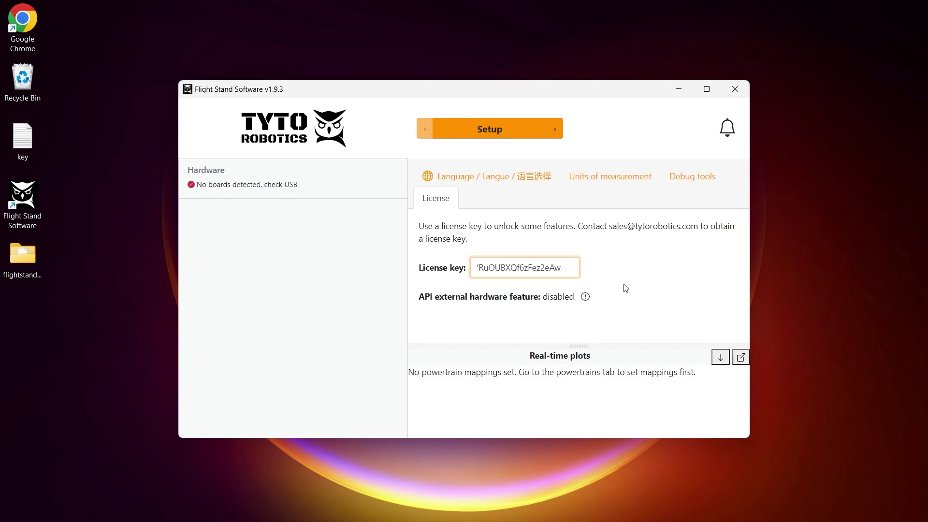
pyautogui.press('Return')
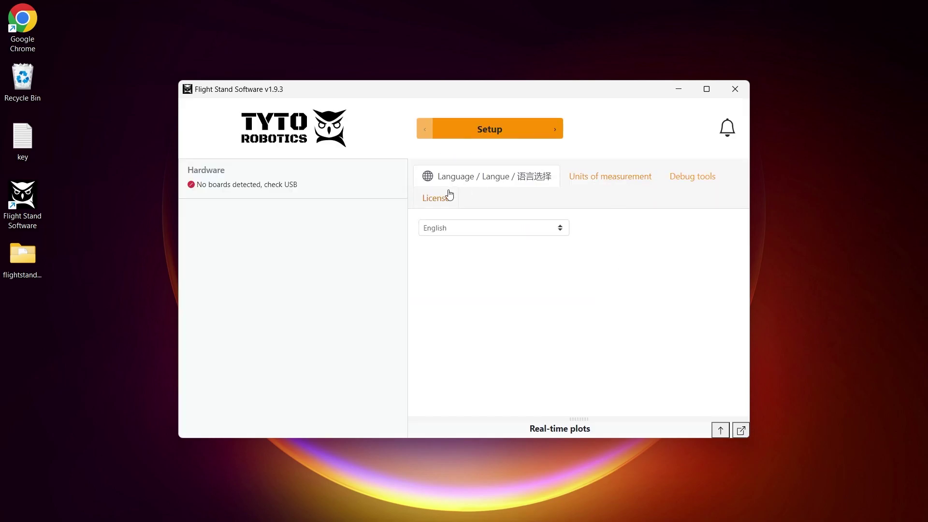
pyautogui.click(442, 203)
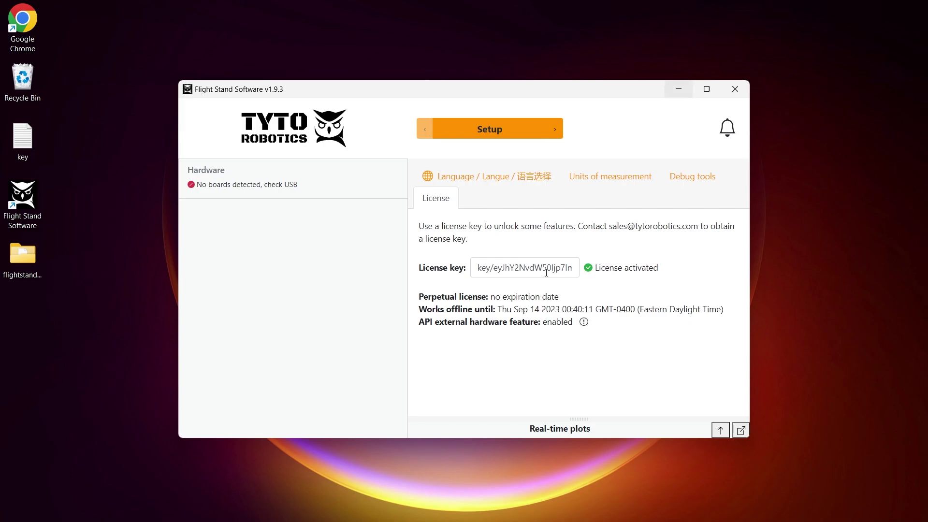
pyautogui.click(149, 509)
pyautogui.rightClick(592, 218)
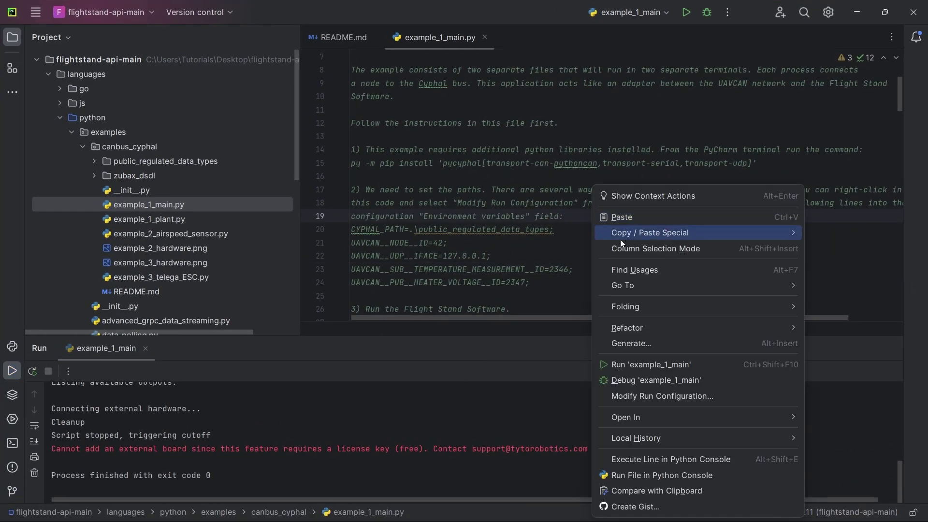
# Rerun example_1_main and view the connected example_1 simulated plant under Hardware in Flight Stand Software.
pyautogui.click(681, 356)
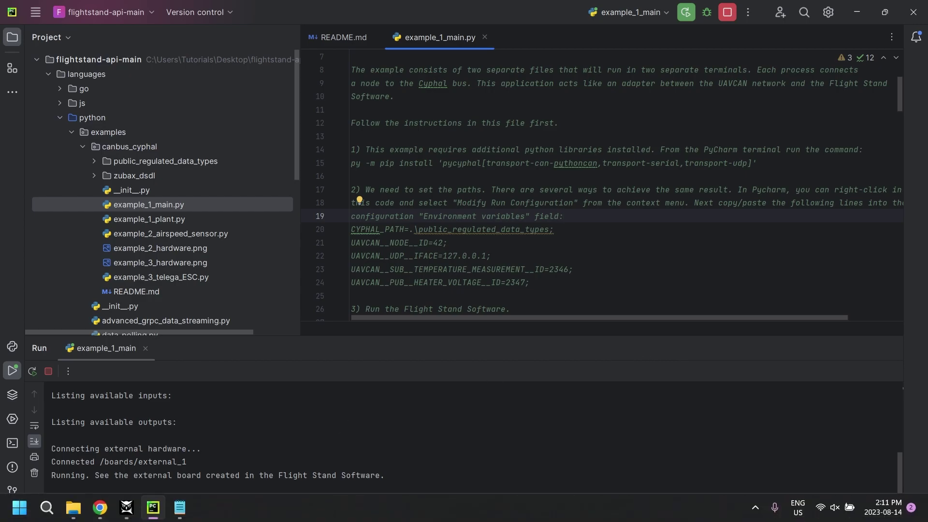
pyautogui.click(127, 507)
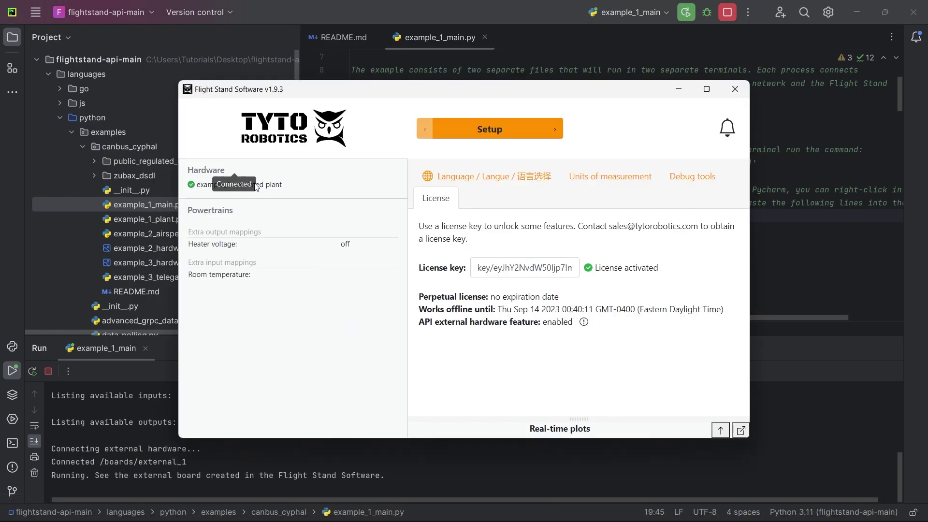
pyautogui.doubleClick(272, 187)
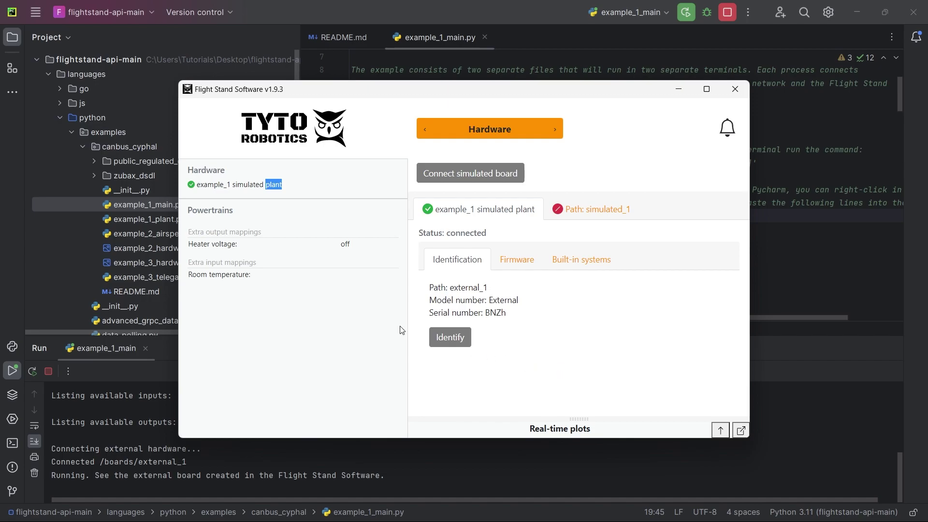
# Copy the environment variable lines 14–18 from example_1_plant.py.
pyautogui.click(51, 247)
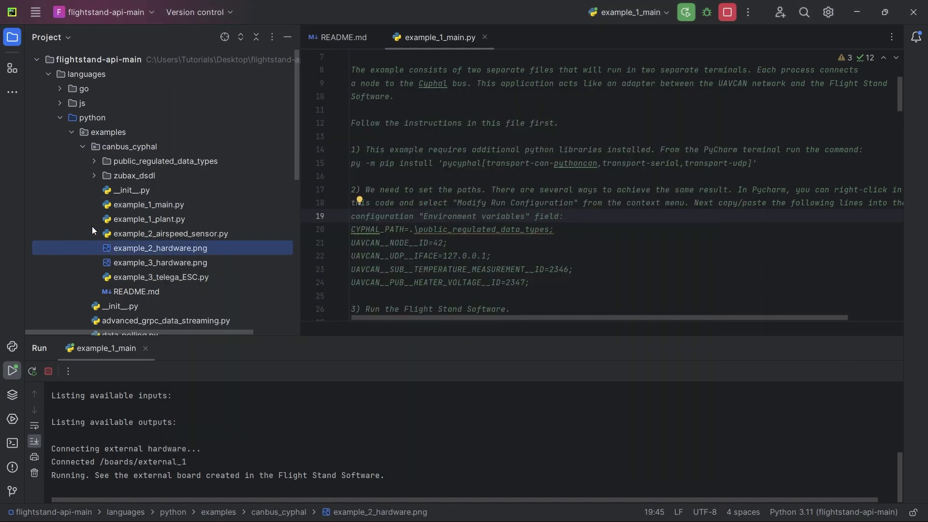
pyautogui.doubleClick(145, 222)
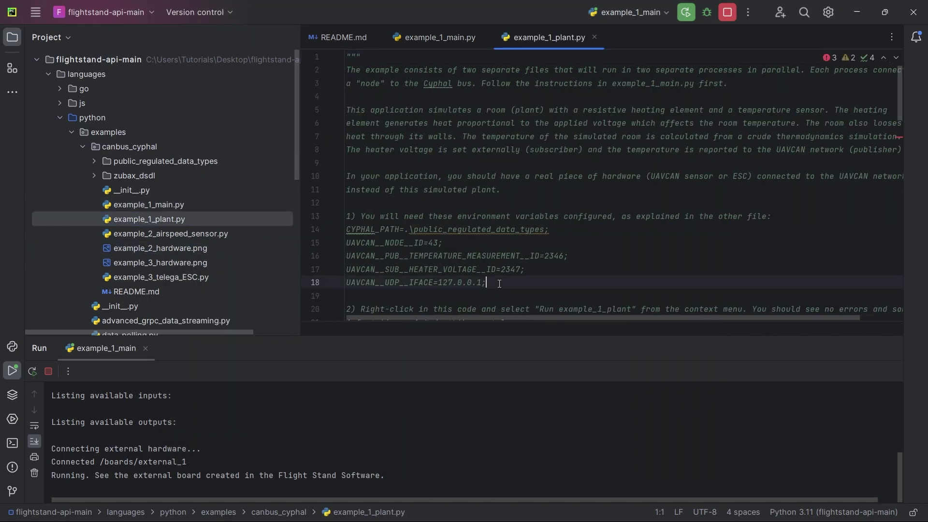
pyautogui.moveTo(499, 283); pyautogui.dragTo(344, 232)
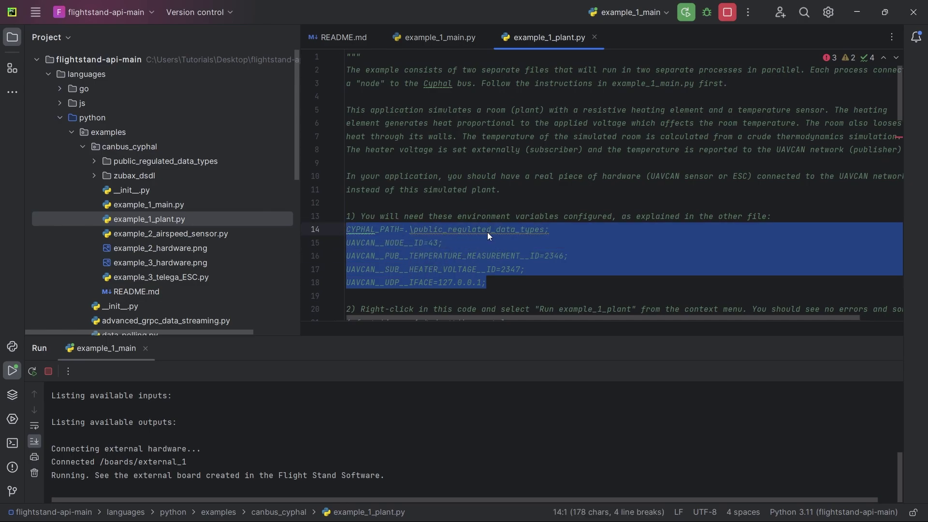
pyautogui.rightClick(510, 241)
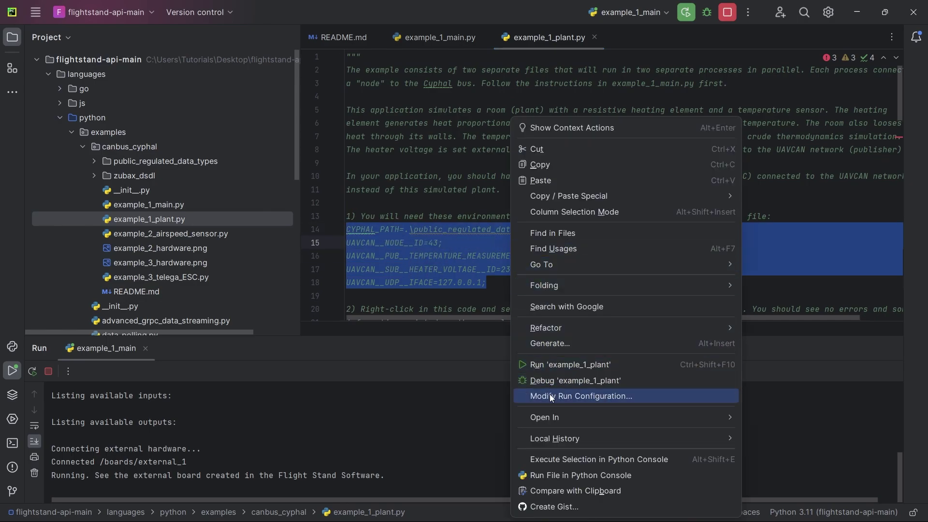
pyautogui.click(557, 166)
# Create an example_1_plant run configuration with those UAVCAN variables as its Environment variables.
pyautogui.rightClick(590, 280)
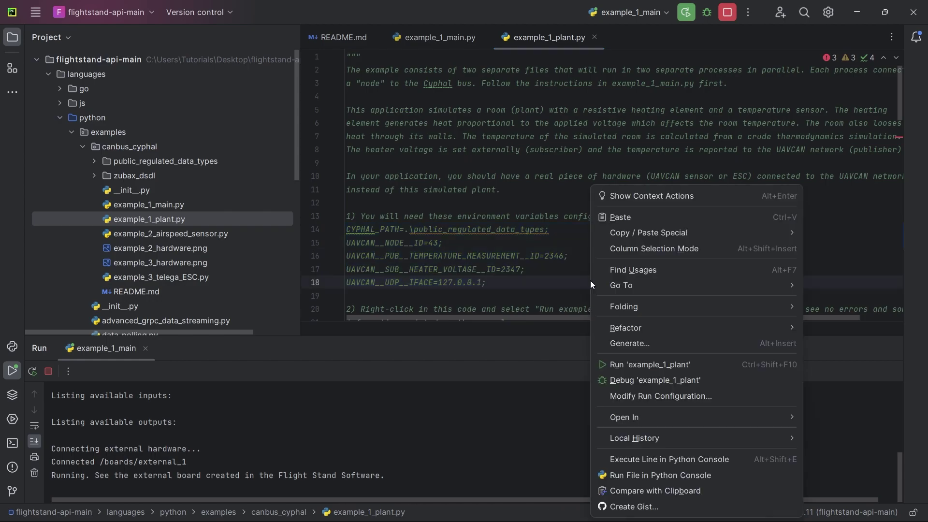
pyautogui.click(639, 396)
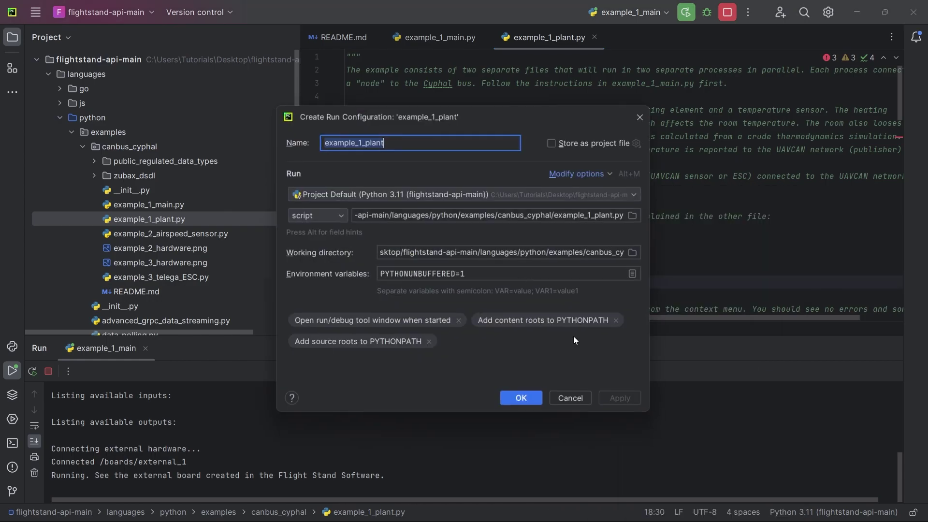
pyautogui.click(434, 270)
pyautogui.hotkey('ctrl', 'a')
pyautogui.hotkey('ctrl', 'v')
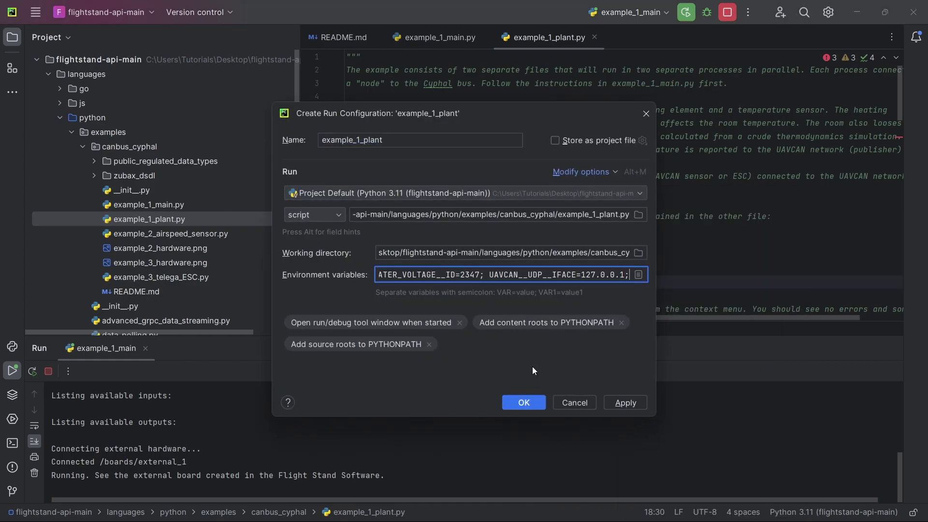
pyautogui.click(524, 402)
# Run example_1_plant so the console streams temperature and voltage readings.
pyautogui.rightClick(568, 255)
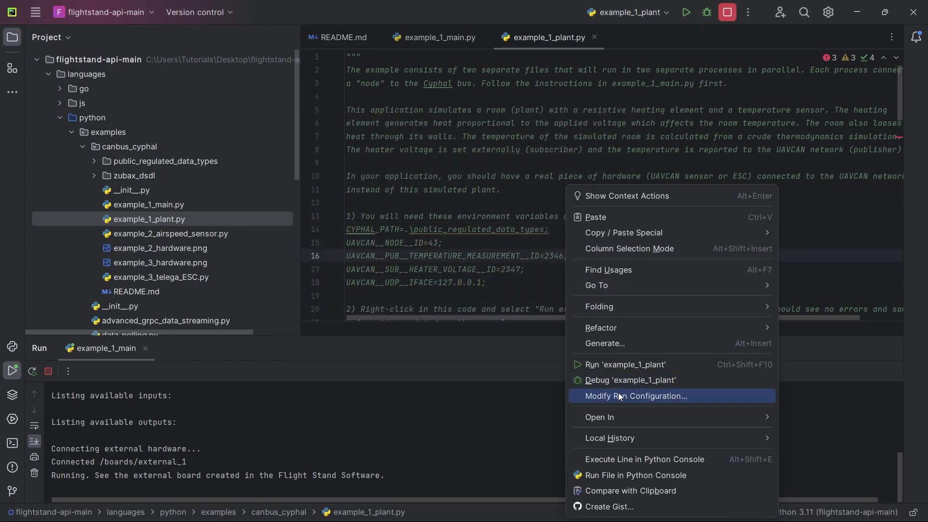
pyautogui.click(617, 366)
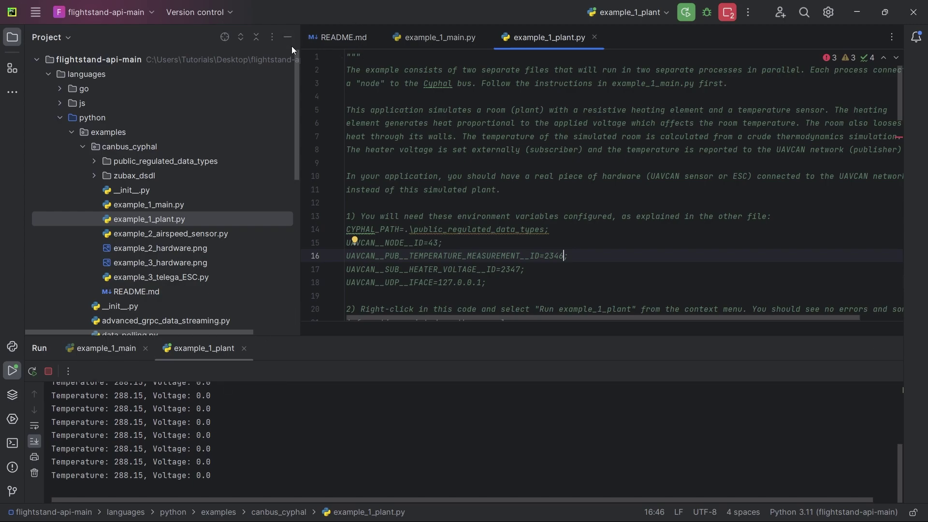
# Snap Flight Stand Software to the left half and switch to the Manual Control page.
pyautogui.moveTo(301, 79); pyautogui.dragTo(232, 79)
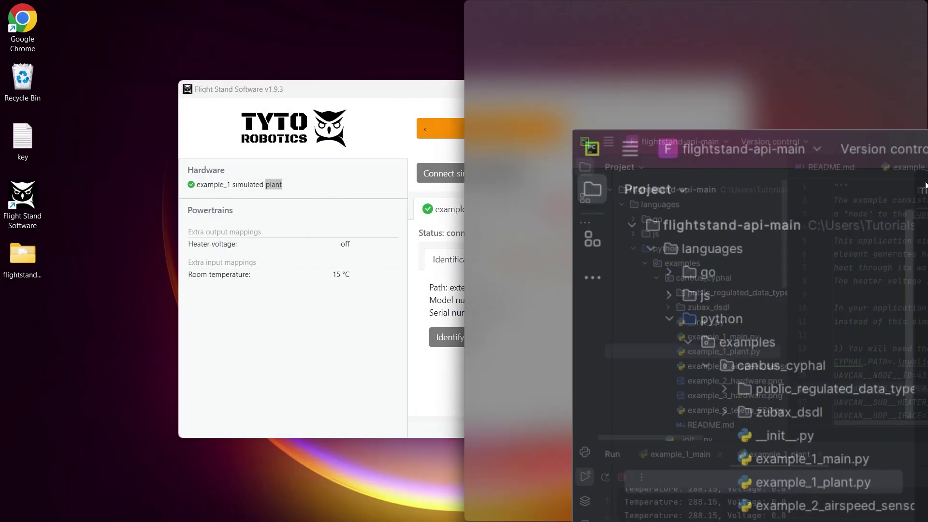
pyautogui.click(210, 112)
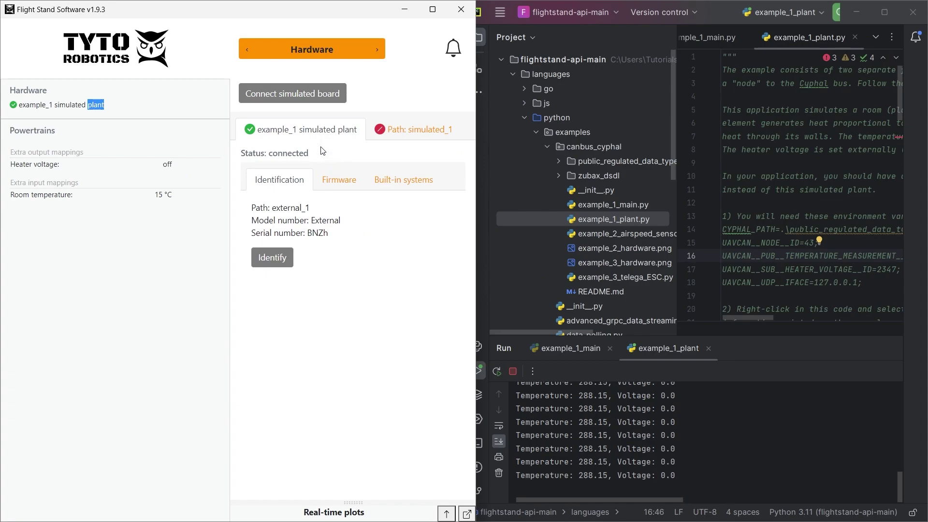
pyautogui.click(153, 107)
pyautogui.click(311, 50)
pyautogui.click(300, 141)
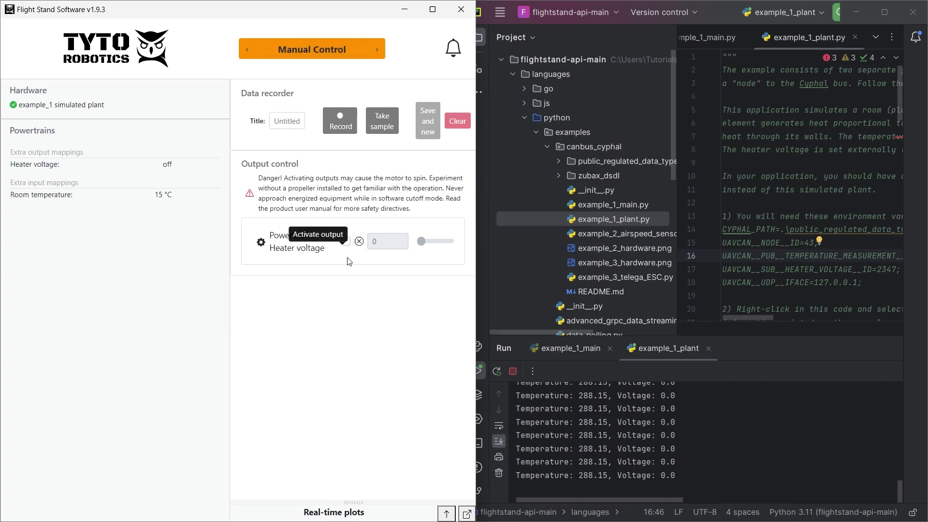
# Activate the heater voltage output and raise it to about 6.46.
pyautogui.click(348, 243)
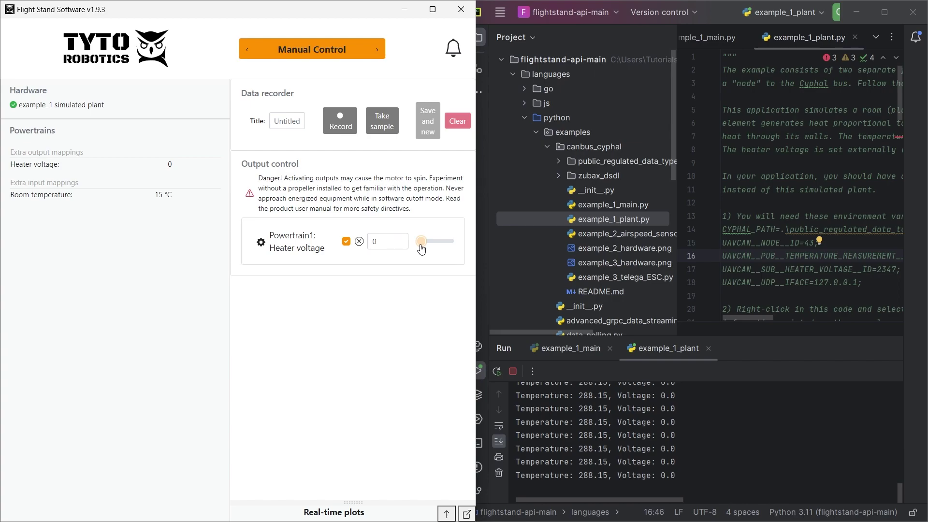
pyautogui.moveTo(420, 249); pyautogui.dragTo(426, 250)
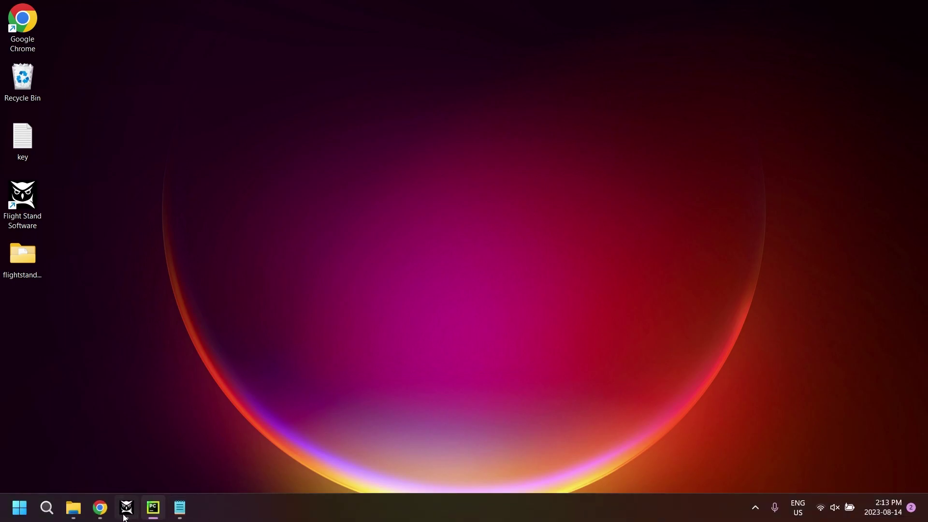
# Navigate a new Chrome tab to the OpenCyphal yukon GitHub repository.
pyautogui.click(100, 510)
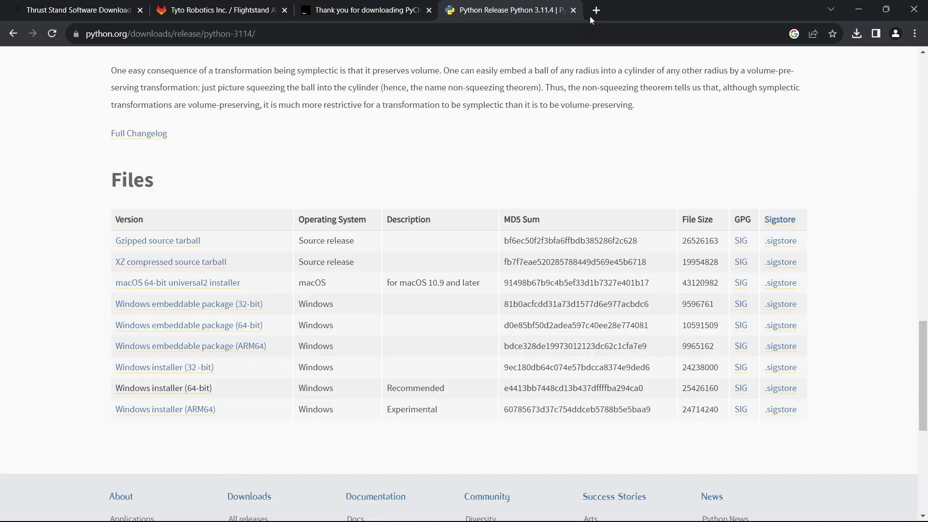
pyautogui.click(595, 11)
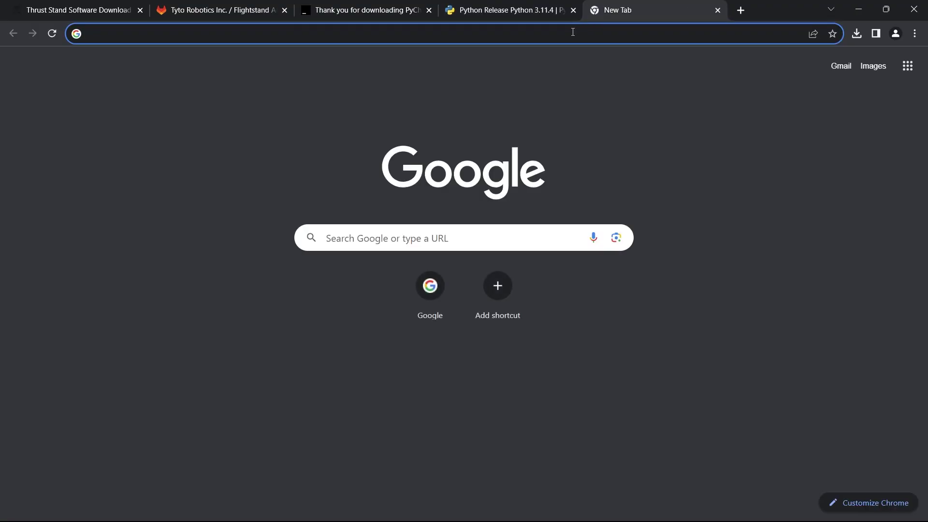
pyautogui.write('github')
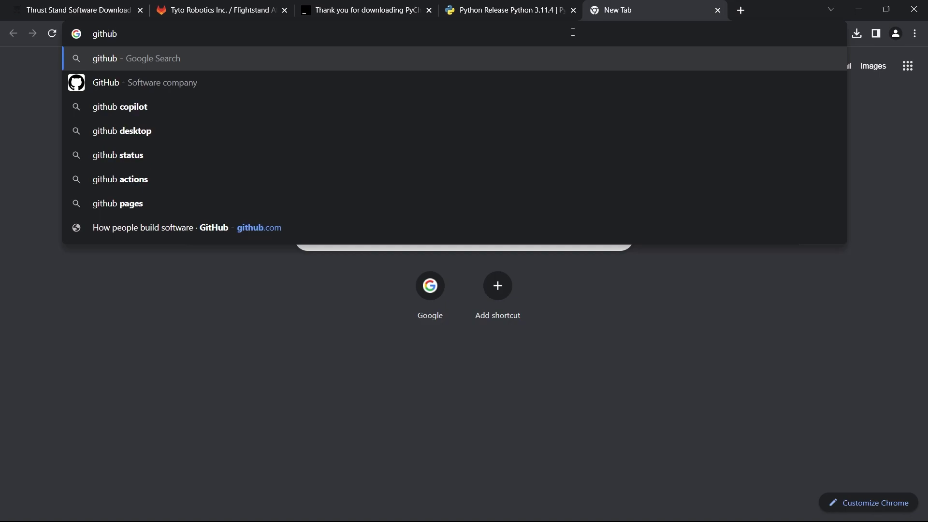
pyautogui.write('.com/')
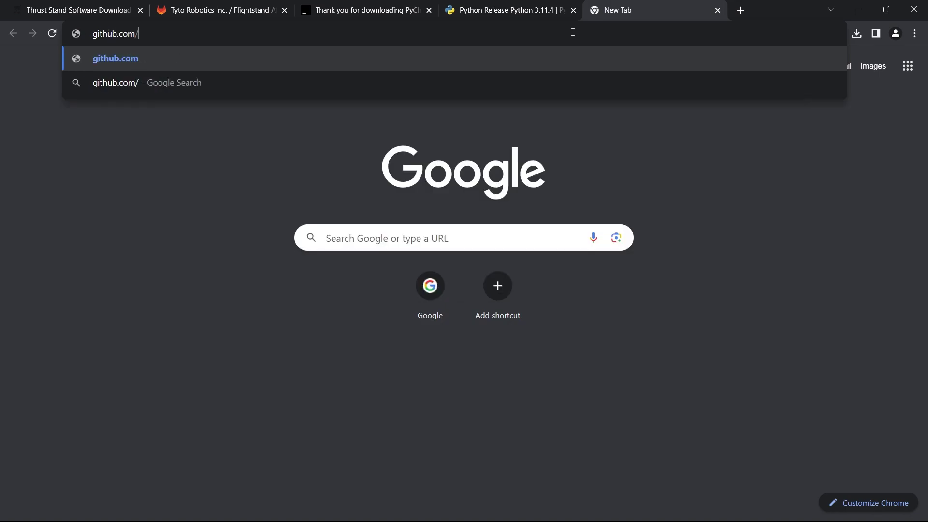
pyautogui.write('opencyphal/yukon')
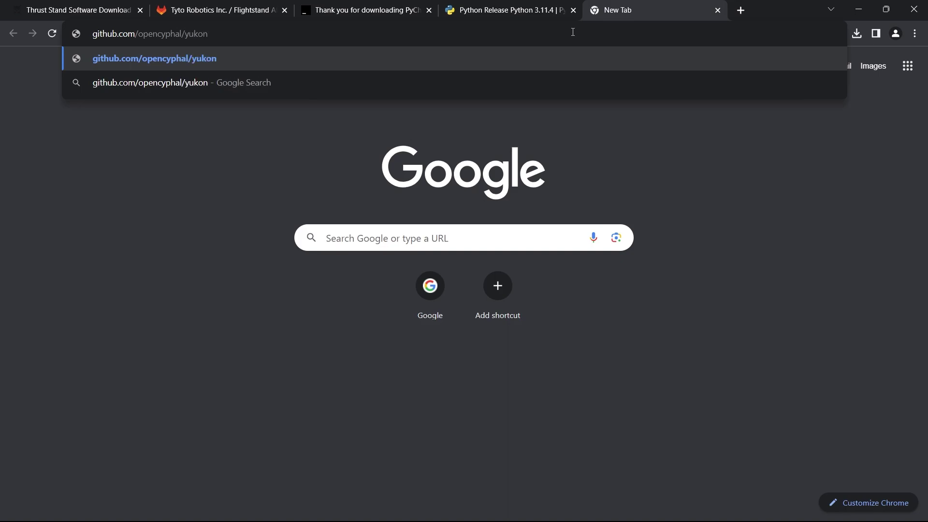
pyautogui.press('Return')
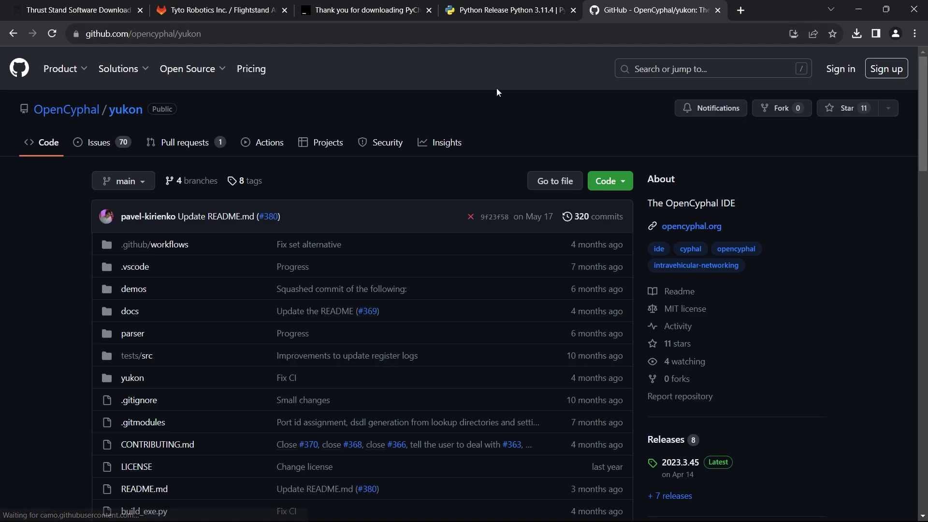
pyautogui.scroll(-7, 236, 273)
pyautogui.scroll(-4, 240, 278)
pyautogui.scroll(-3, 239, 278)
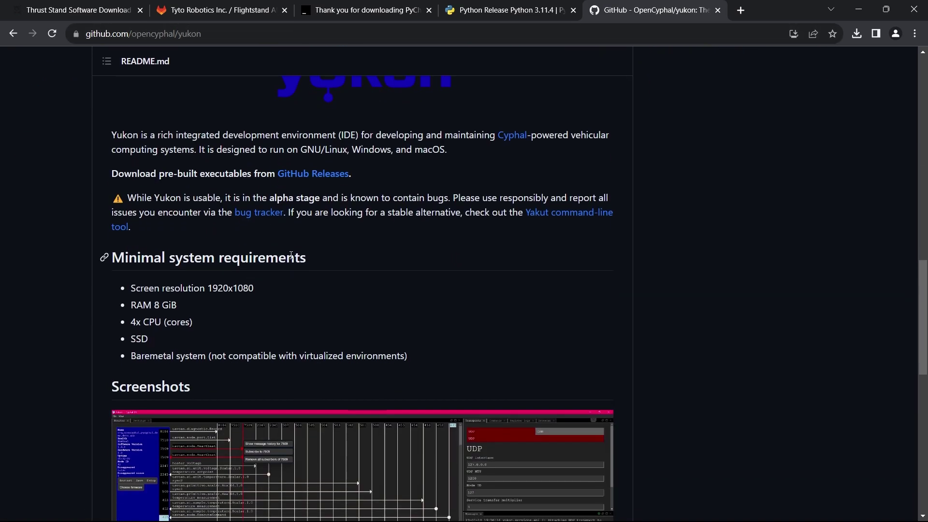
# Download Yukon.exe from the latest release on the Yukon releases page.
pyautogui.click(327, 176)
pyautogui.scroll(-4, 372, 218)
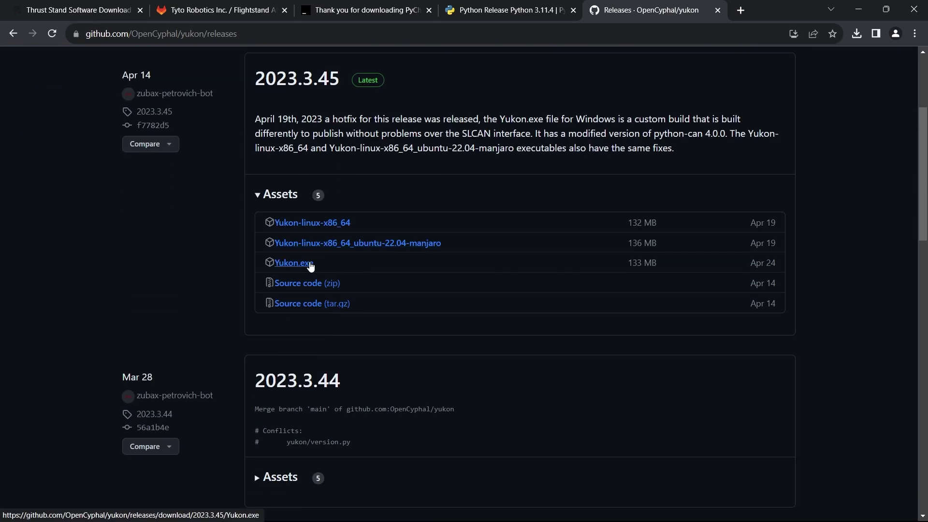
pyautogui.click(309, 266)
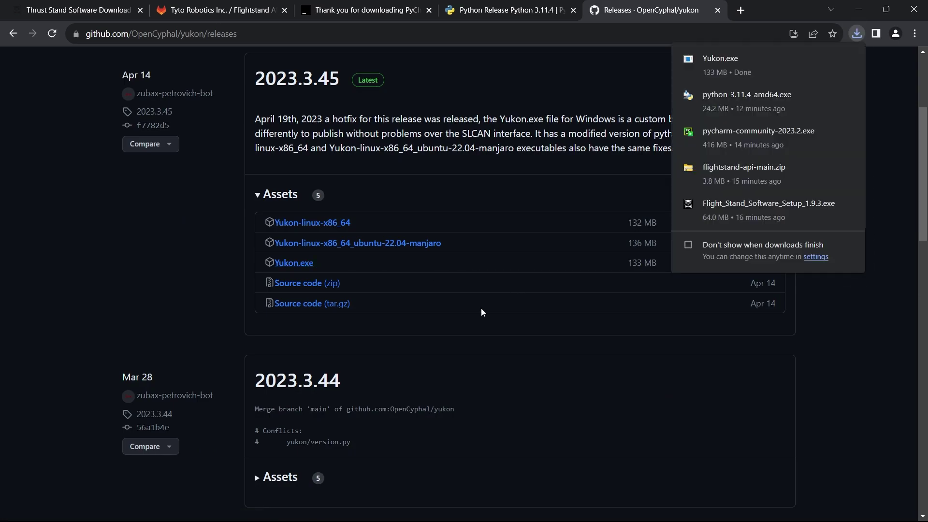
# Launch the downloaded Yukon app from Downloads, running it anyway past the SmartScreen warning.
pyautogui.click(73, 508)
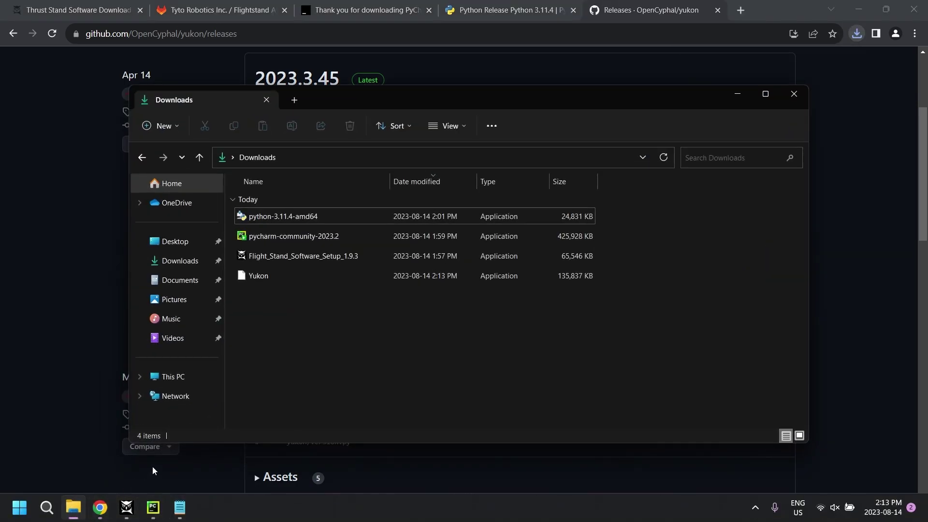
pyautogui.doubleClick(284, 275)
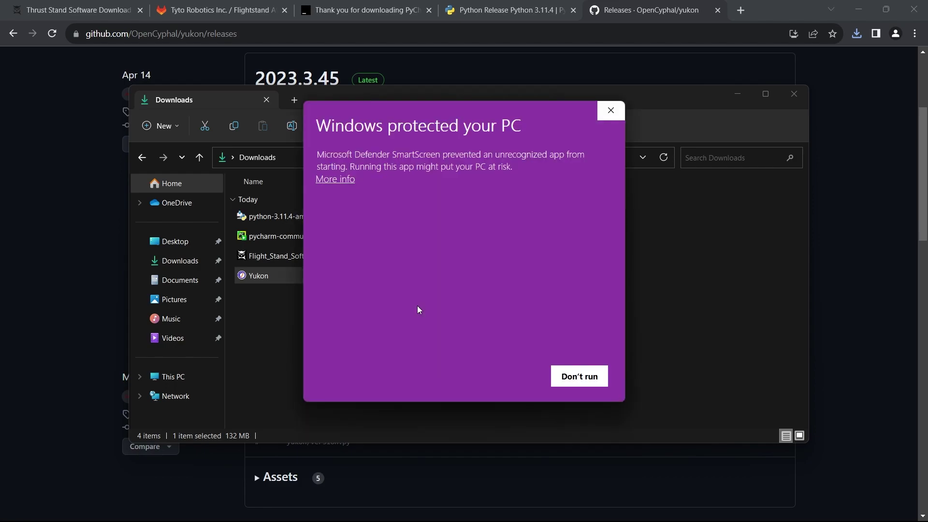
pyautogui.click(333, 179)
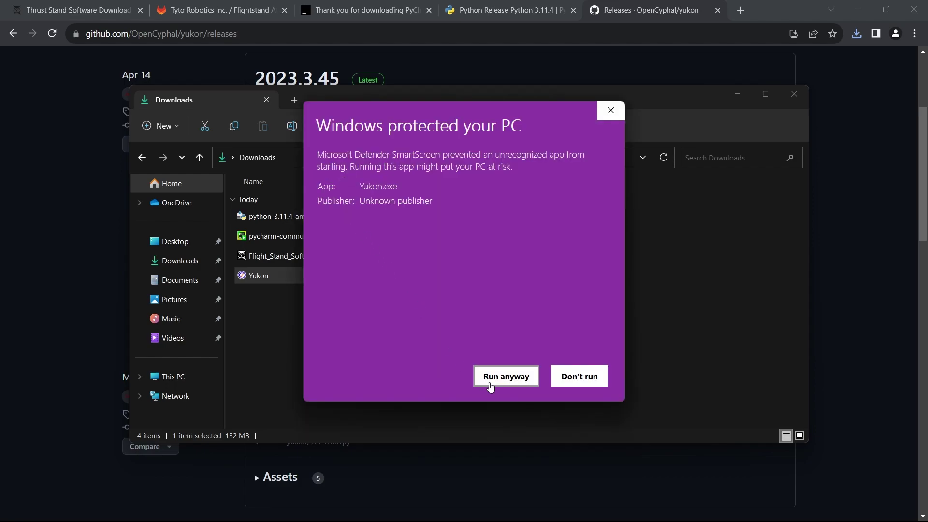
pyautogui.click(490, 382)
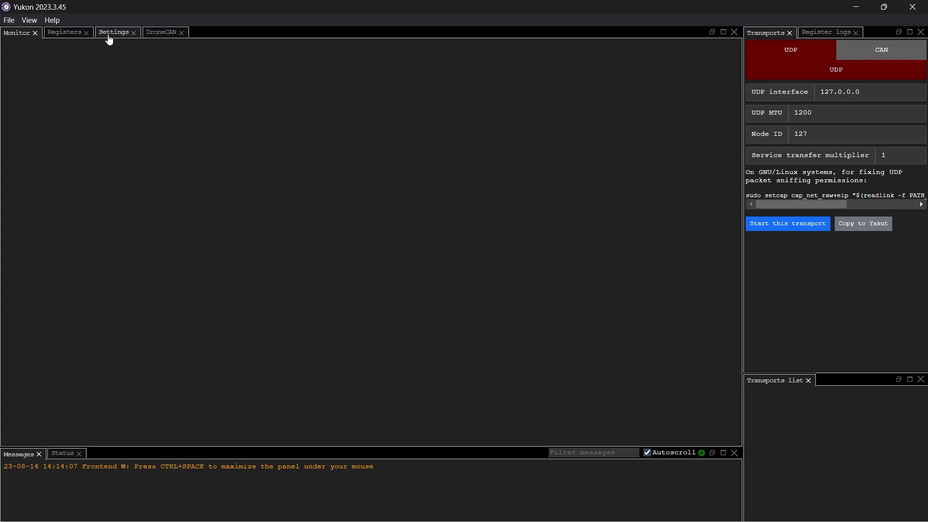
# Add canbus_cyphal\public_regulated_data_types from flightstand-api-main as a DSDL search directory.
pyautogui.click(108, 36)
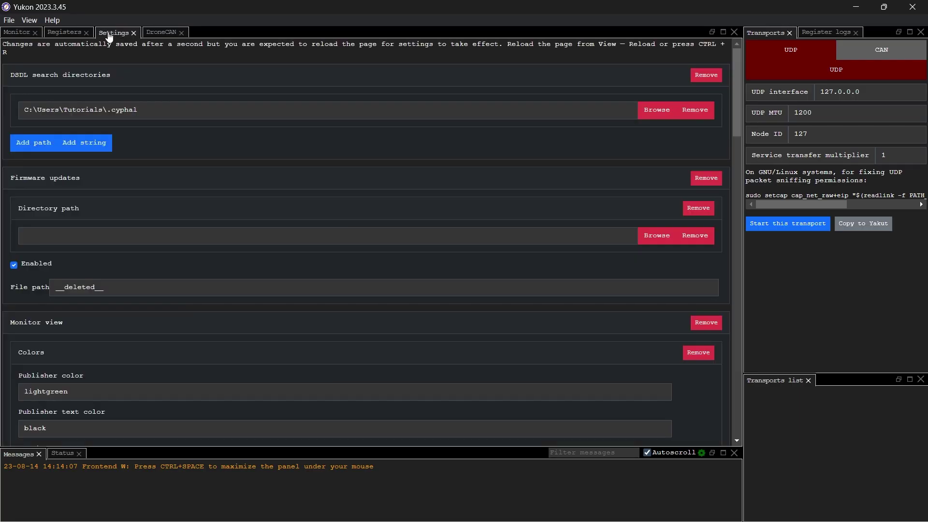
pyautogui.click(40, 148)
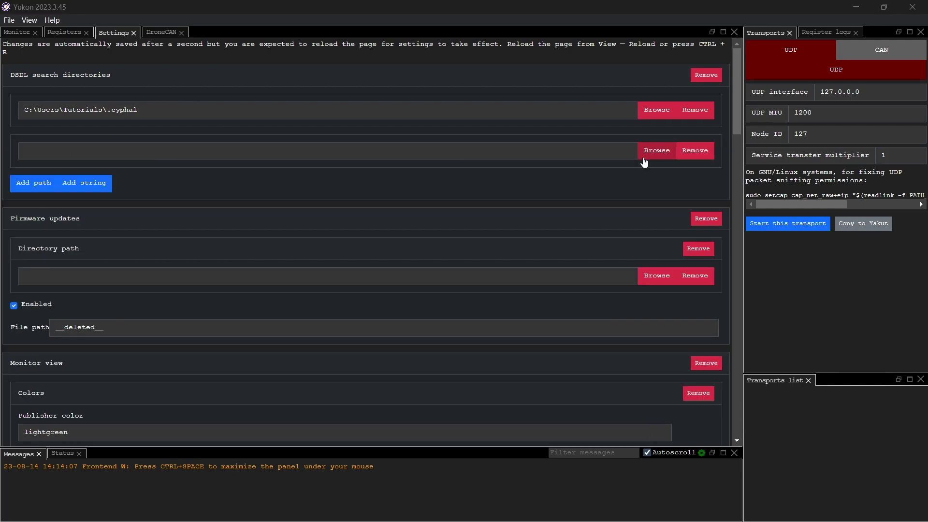
pyautogui.click(649, 152)
pyautogui.click(35, 140)
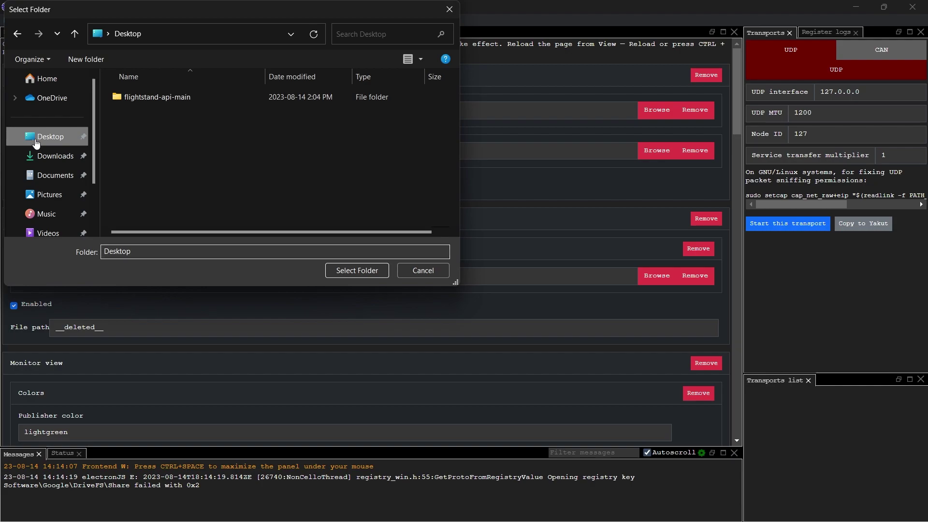
pyautogui.doubleClick(155, 104)
pyautogui.doubleClick(163, 121)
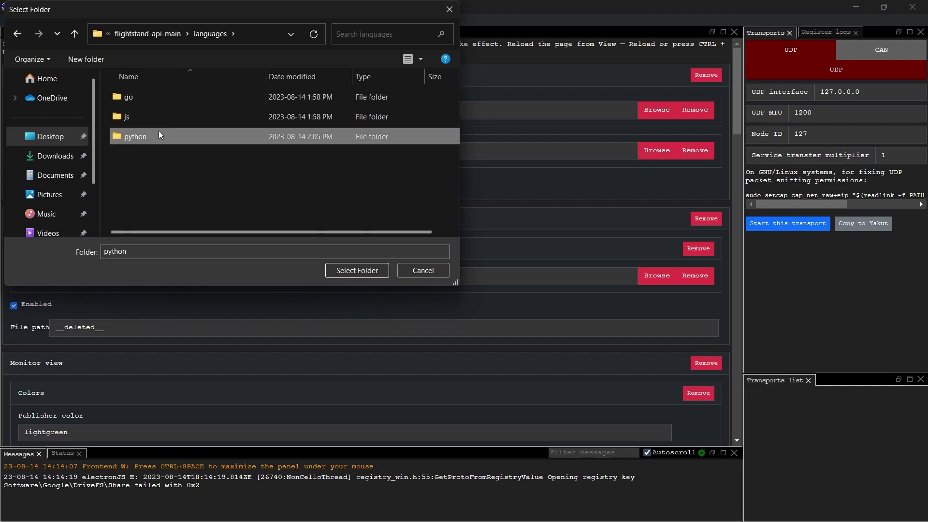
pyautogui.doubleClick(159, 132)
pyautogui.click(159, 132)
pyautogui.doubleClick(163, 118)
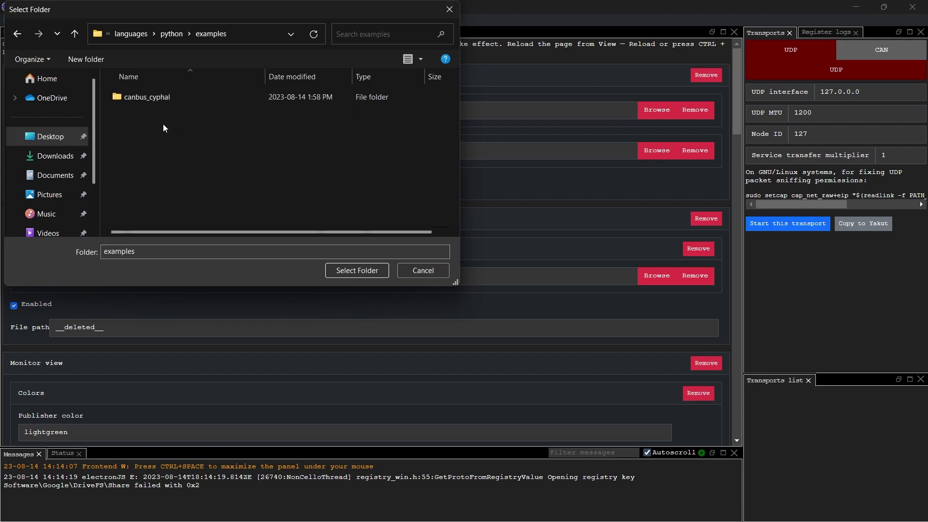
pyautogui.doubleClick(179, 100)
pyautogui.click(193, 104)
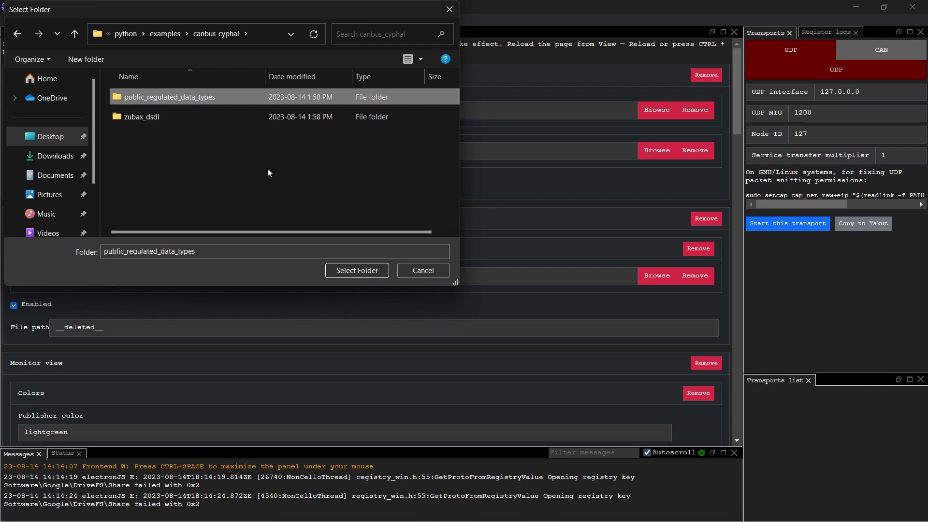
pyautogui.click(345, 272)
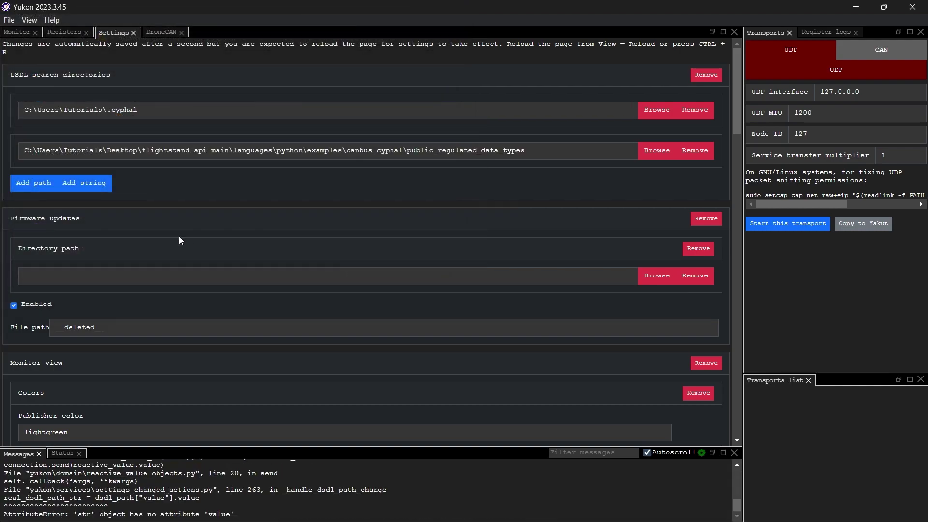
# Add canbus_cyphal\zubax_dsdl as a second DSDL search directory.
pyautogui.click(23, 187)
pyautogui.click(652, 192)
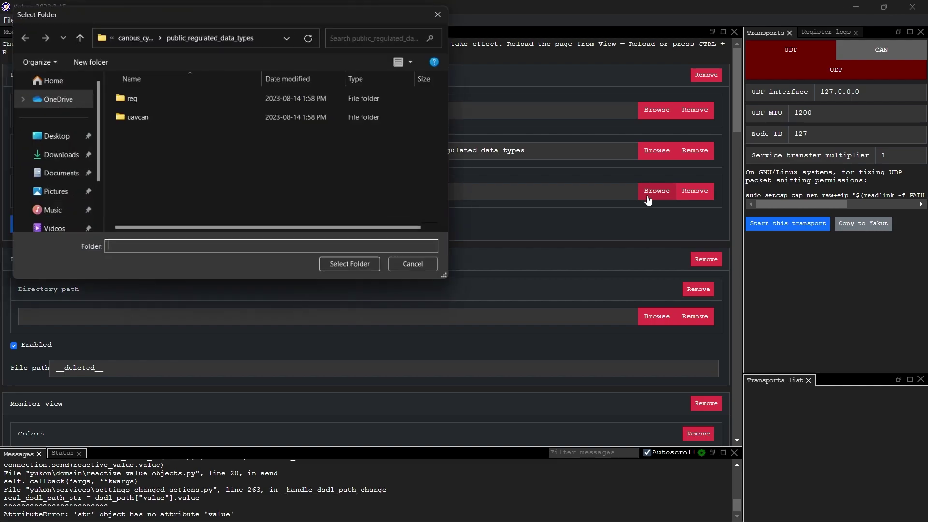
pyautogui.click(48, 139)
pyautogui.doubleClick(204, 95)
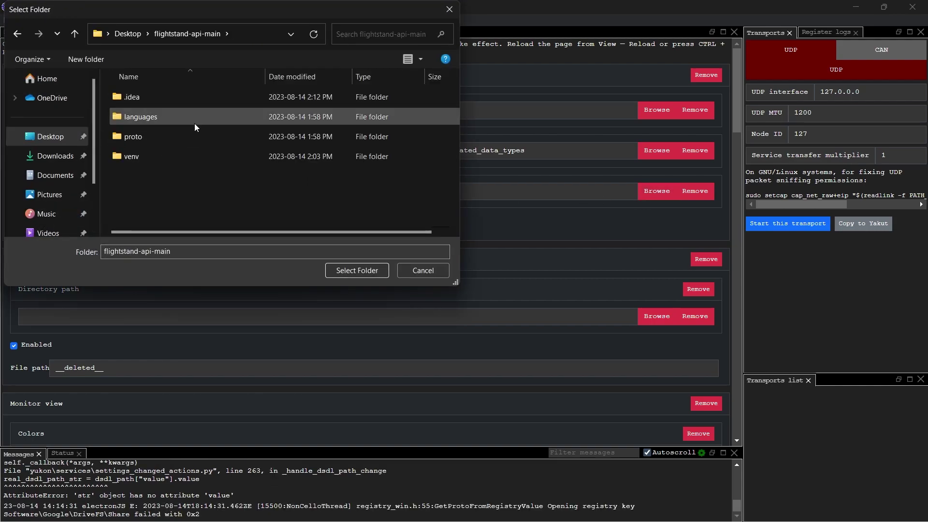
pyautogui.doubleClick(195, 121)
pyautogui.doubleClick(186, 131)
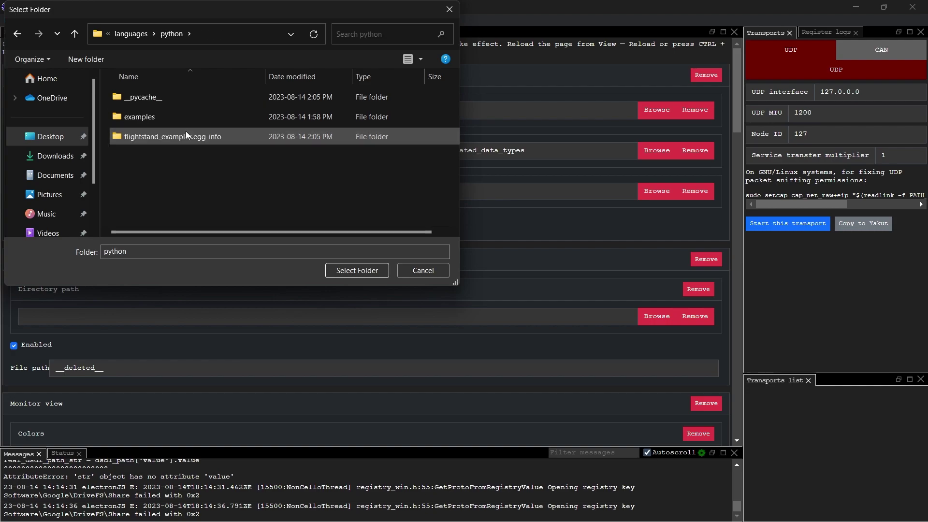
pyautogui.doubleClick(192, 123)
pyautogui.doubleClick(177, 96)
pyautogui.keyDown('ctrl'); pyautogui.click(195, 117); pyautogui.keyUp('ctrl')
pyautogui.click(344, 274)
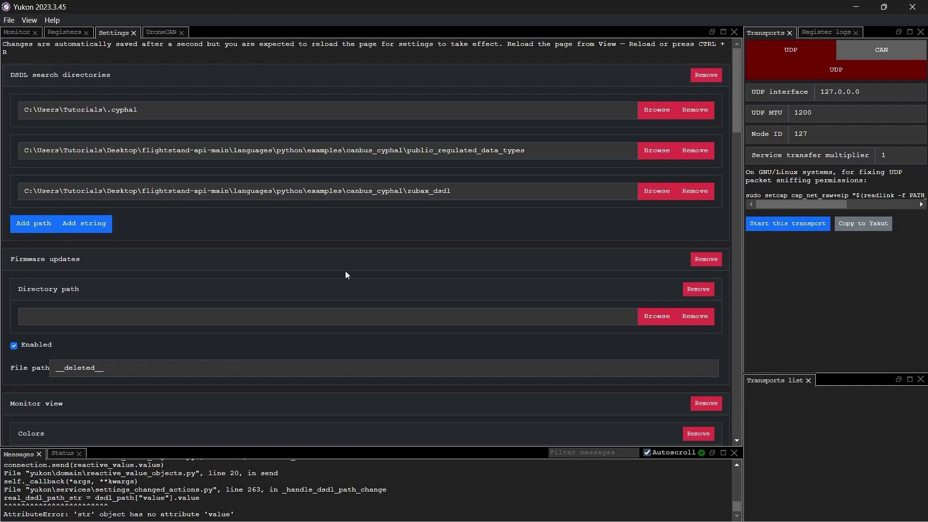
pyautogui.scroll(-1, 277, 275)
pyautogui.scroll(-5, 276, 275)
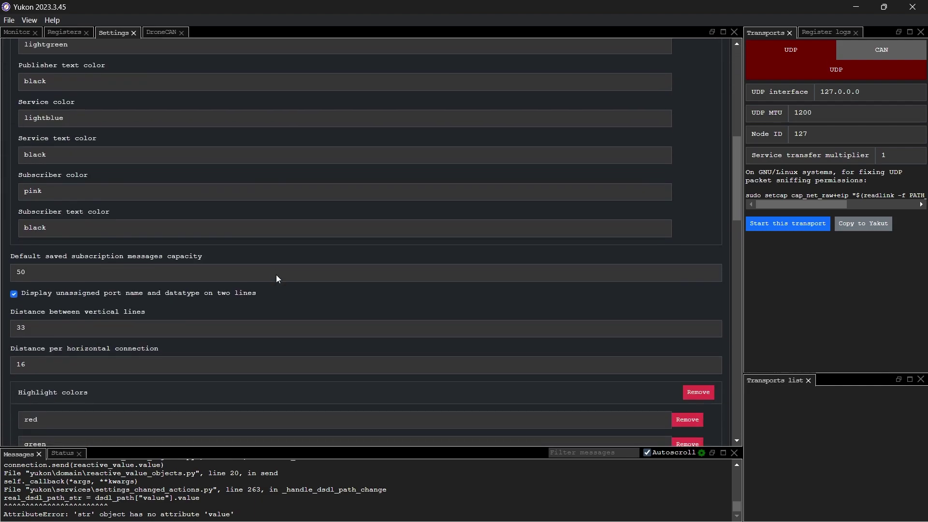
pyautogui.scroll(-5, 276, 275)
pyautogui.scroll(-5, 276, 278)
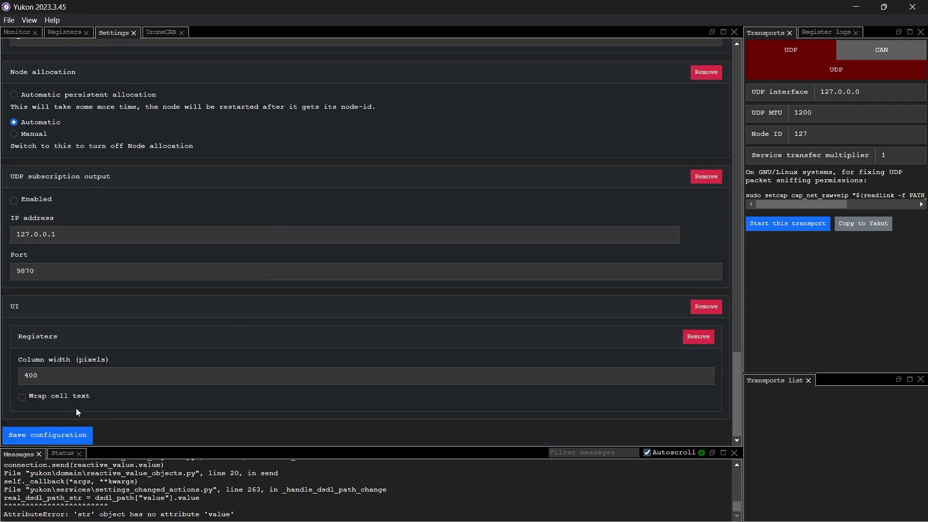
# Save the Yukon configuration and relaunch Yukon so the settings take effect.
pyautogui.click(26, 435)
pyautogui.click(912, 7)
pyautogui.doubleClick(352, 274)
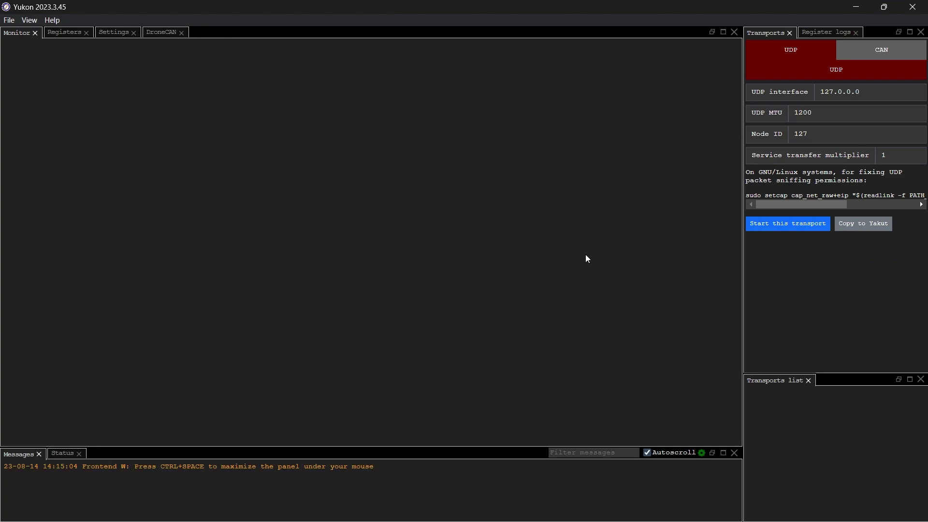
# Set the UDP interface to 127.0.0.1 and start the transport, which fails for missing wpcap.dll.
pyautogui.click(884, 93)
pyautogui.press('BackSpace')
pyautogui.write('1')
pyautogui.click(807, 275)
pyautogui.click(798, 225)
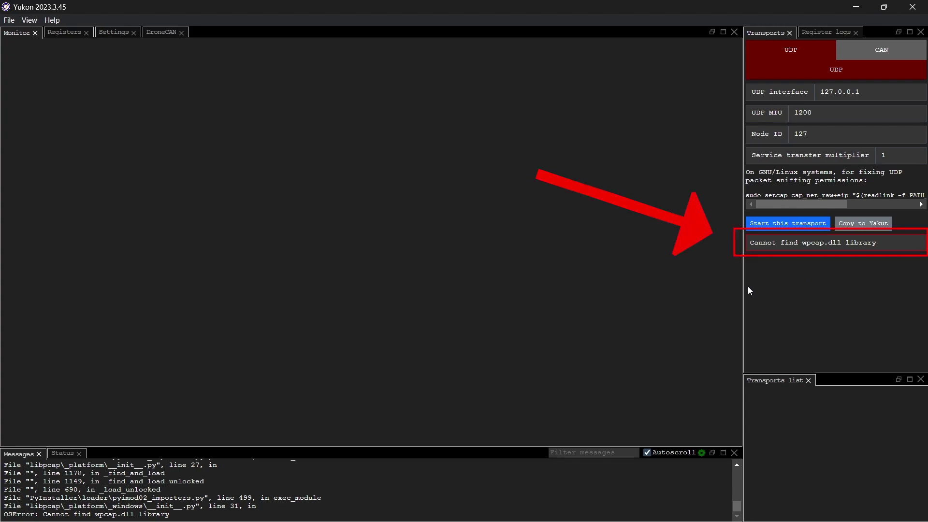
# Download the Npcap 1.76 installer from npcap.com in a new browser tab.
pyautogui.click(101, 507)
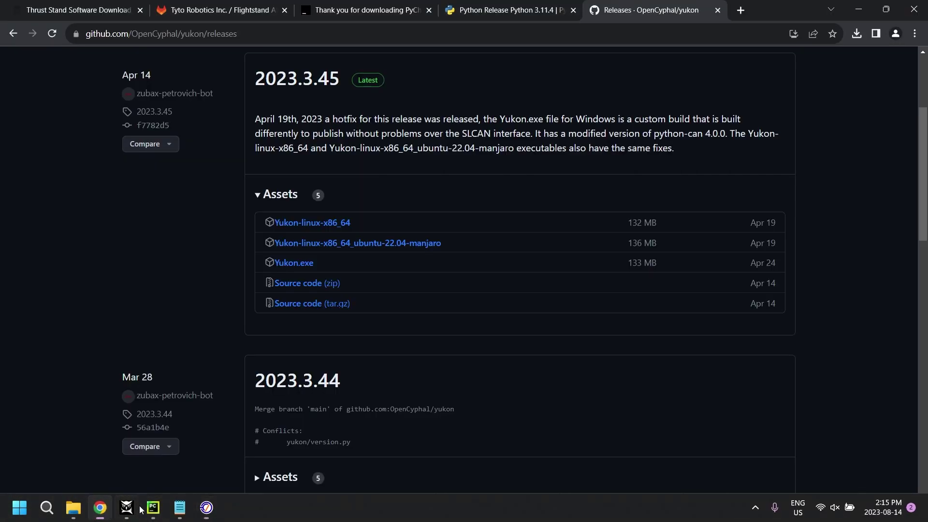
pyautogui.click(742, 9)
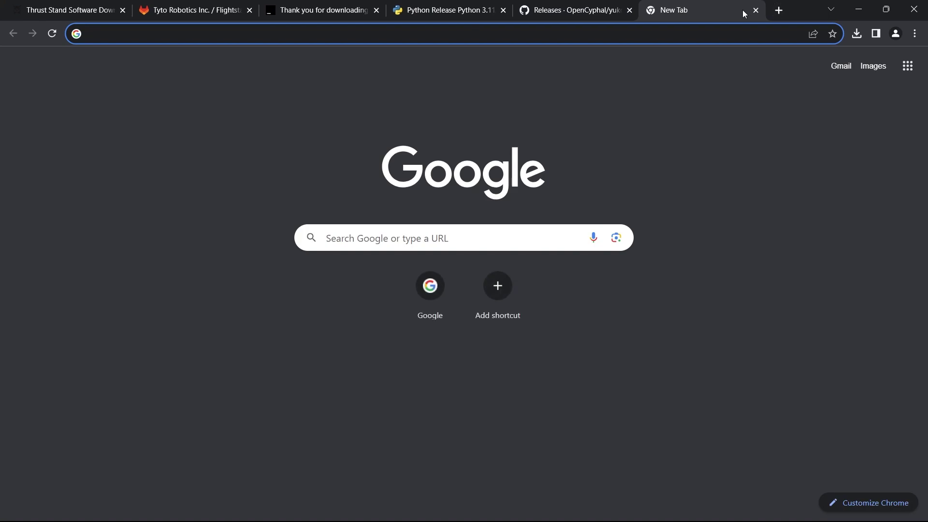
pyautogui.write('npcap.com')
pyautogui.press('Return')
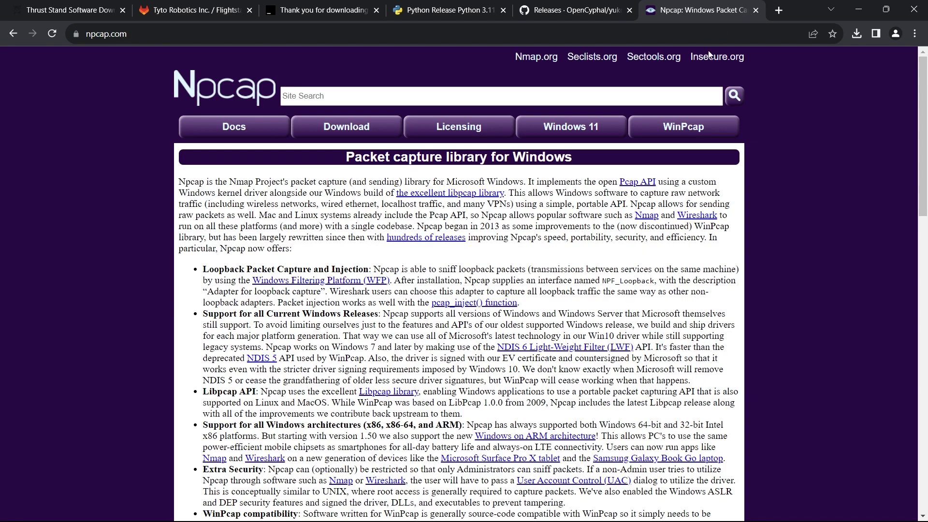
pyautogui.scroll(-2, 710, 55)
pyautogui.scroll(-6, 412, 298)
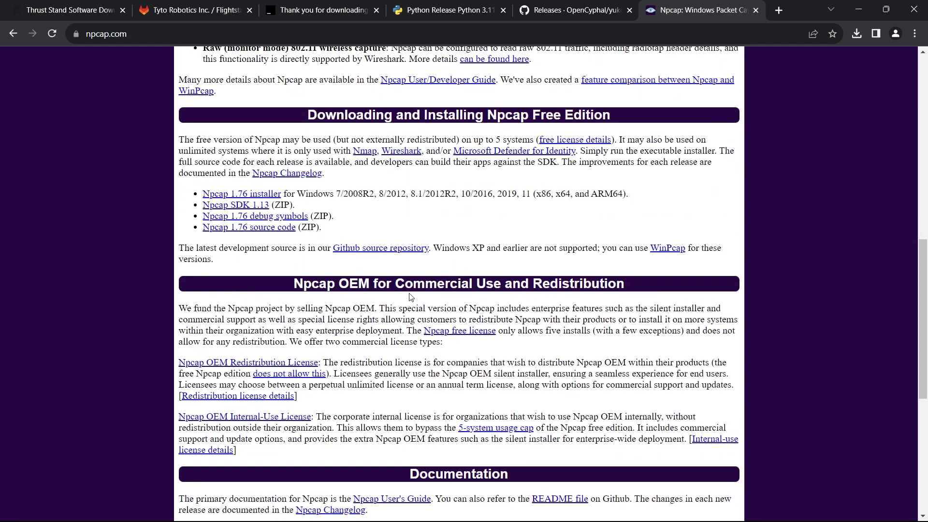
pyautogui.click(247, 194)
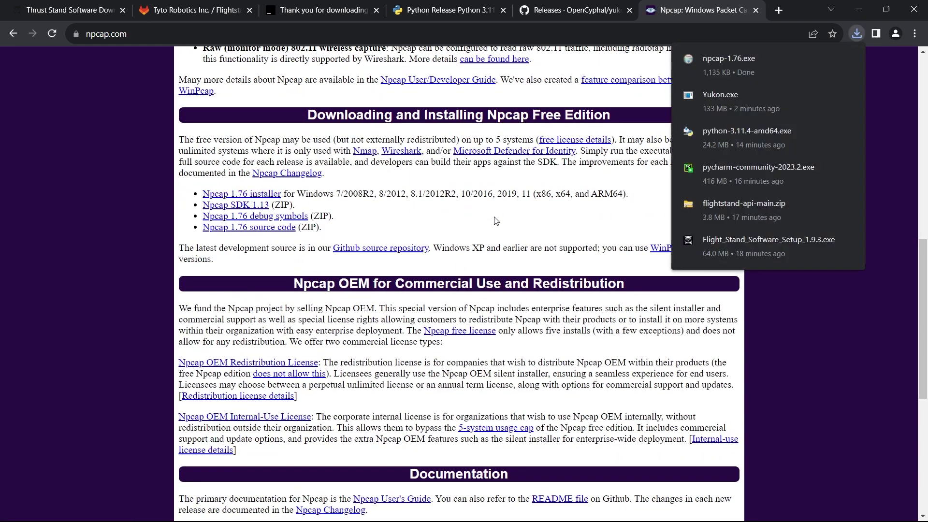
# Run npcap-1.76 from Downloads and install Npcap, accepting the license and finishing the wizard.
pyautogui.click(71, 511)
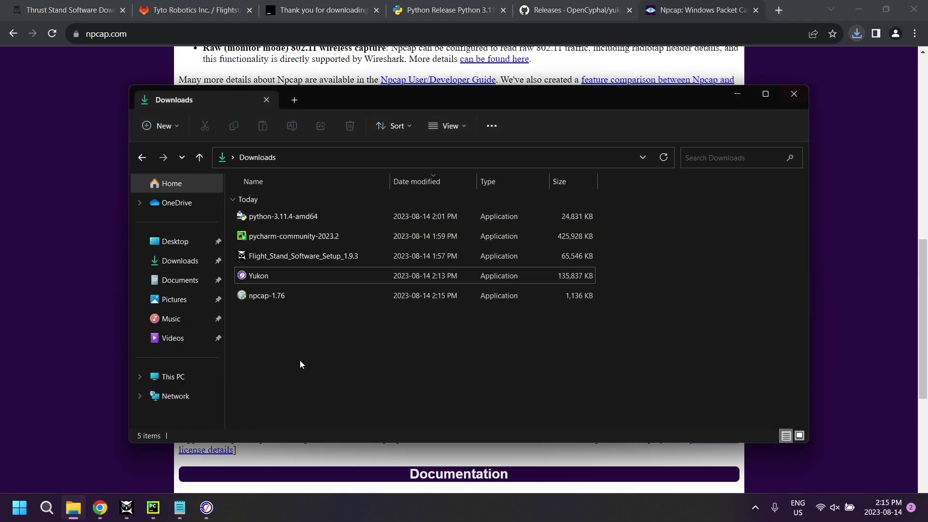
pyautogui.click(318, 300)
pyautogui.doubleClick(325, 301)
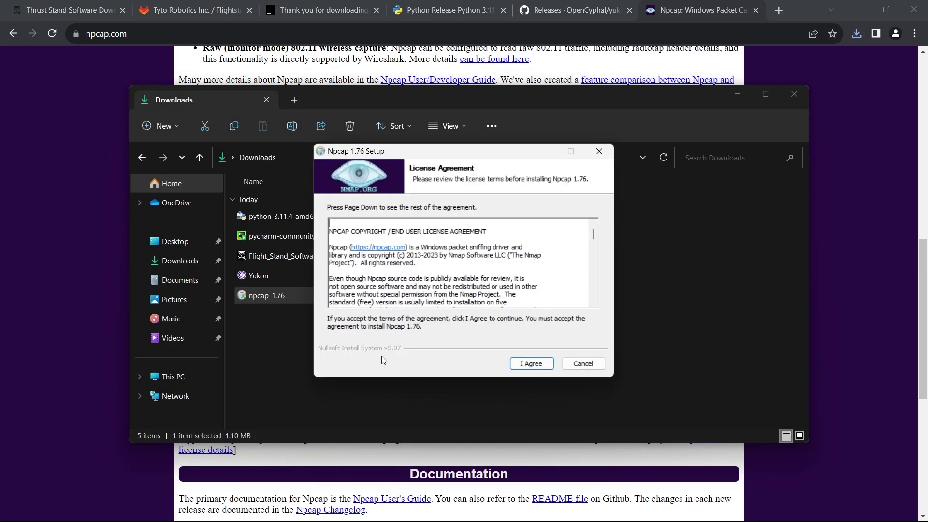
pyautogui.click(533, 364)
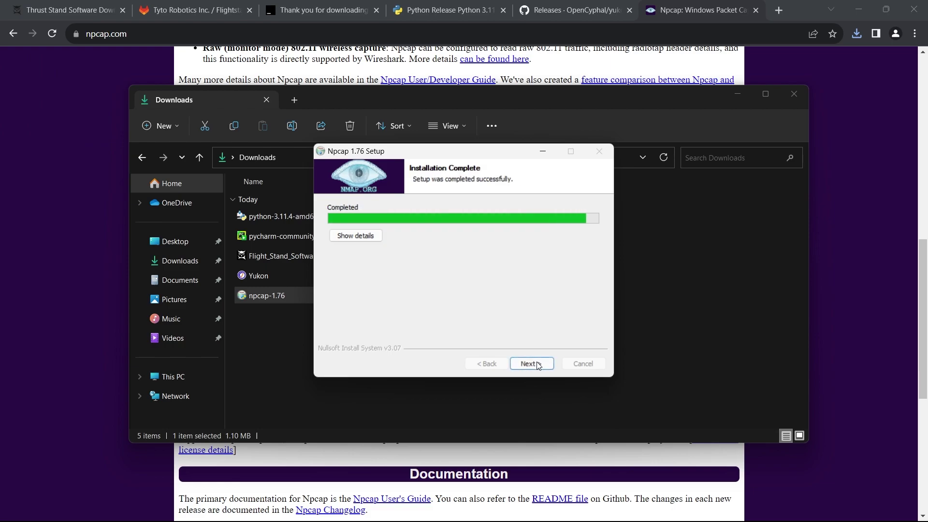
pyautogui.click(537, 364)
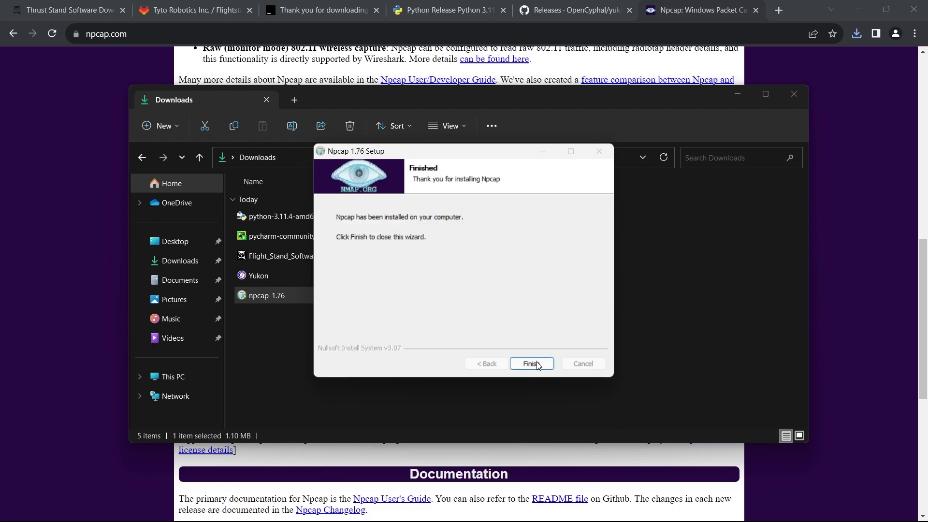
pyautogui.click(537, 365)
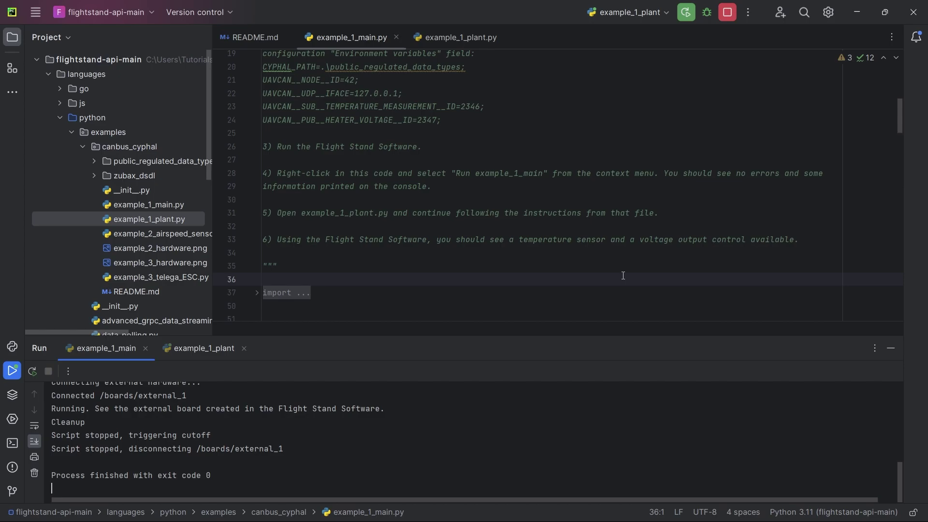
# Switch from PyCharm to the Yukon monitor showing demo.plant node 43.
pyautogui.hotkey('alt', 'Tab')
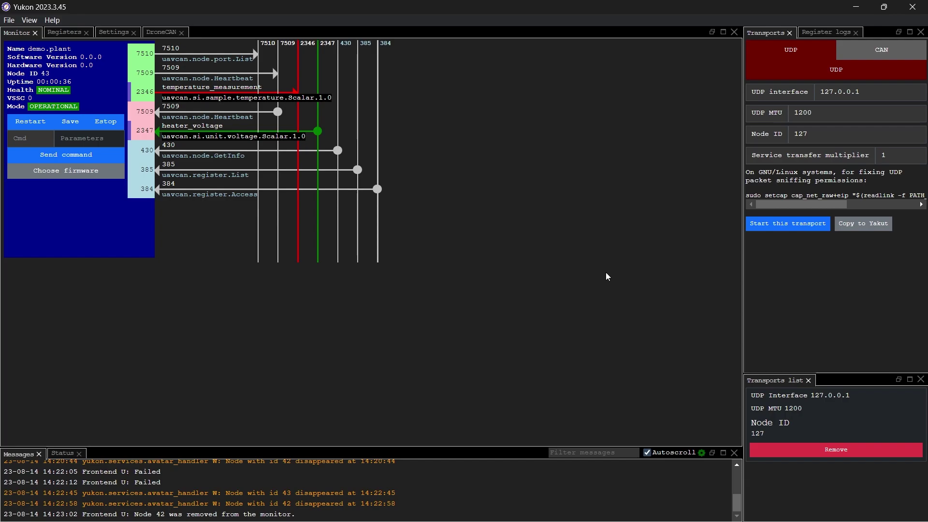
# Subscribe to temperature topic 2346 and copy the latest received message.
pyautogui.click(286, 96)
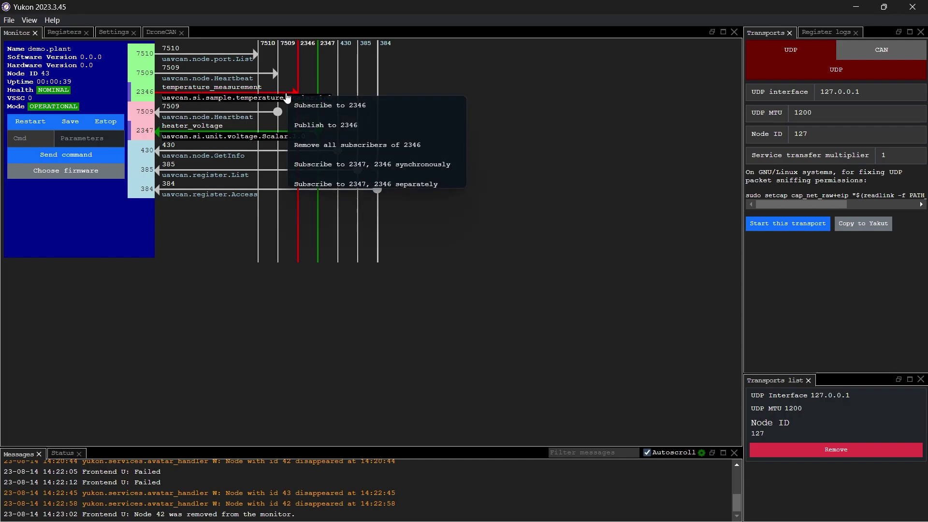
pyautogui.click(322, 105)
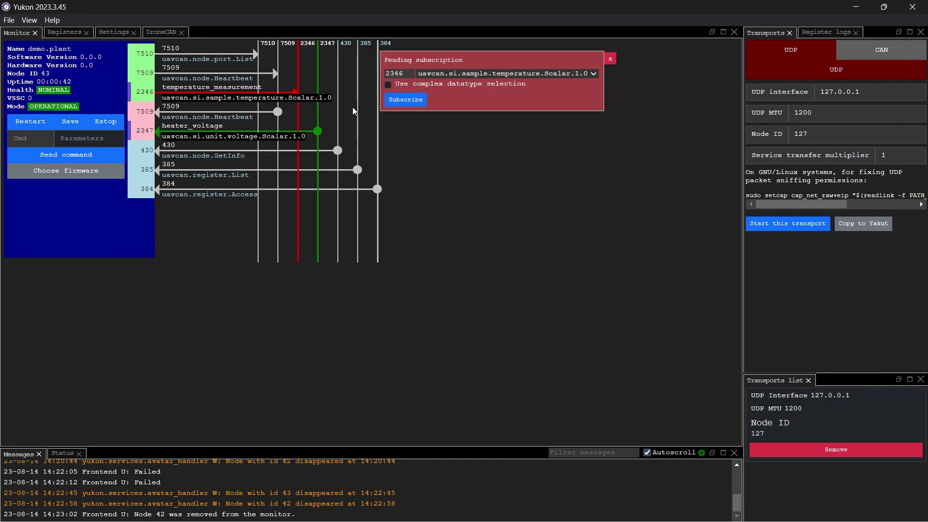
pyautogui.click(395, 101)
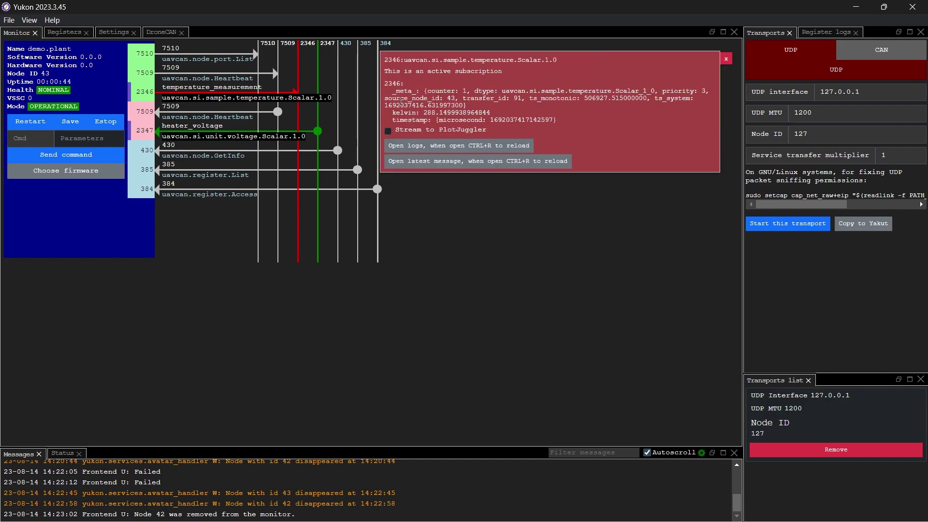
pyautogui.tripleClick(426, 112)
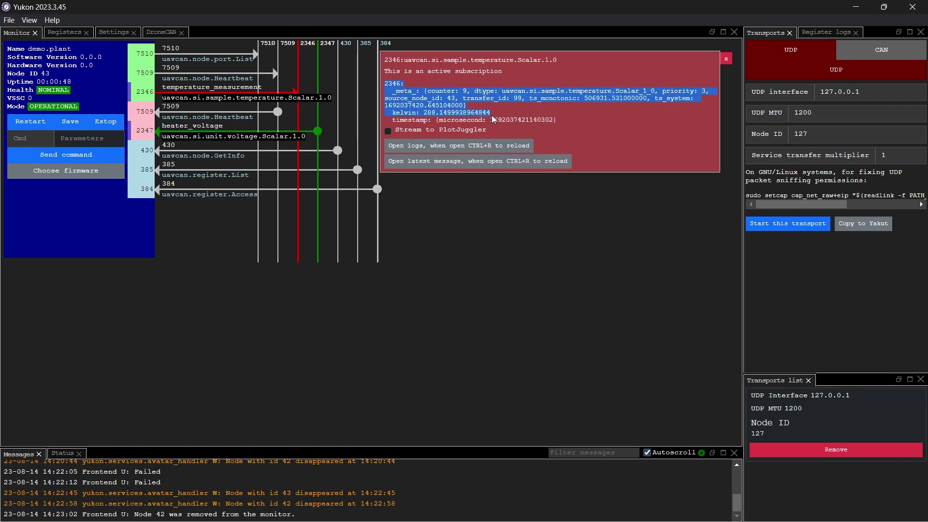
pyautogui.click(489, 113)
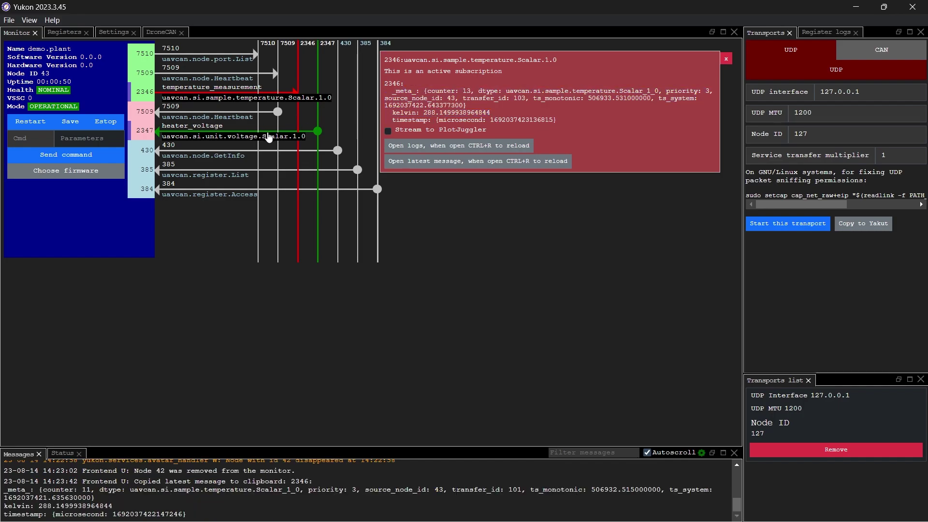
# Publish on topic 2347 with a number field 'volt' set to 5 and enable it.
pyautogui.click(305, 136)
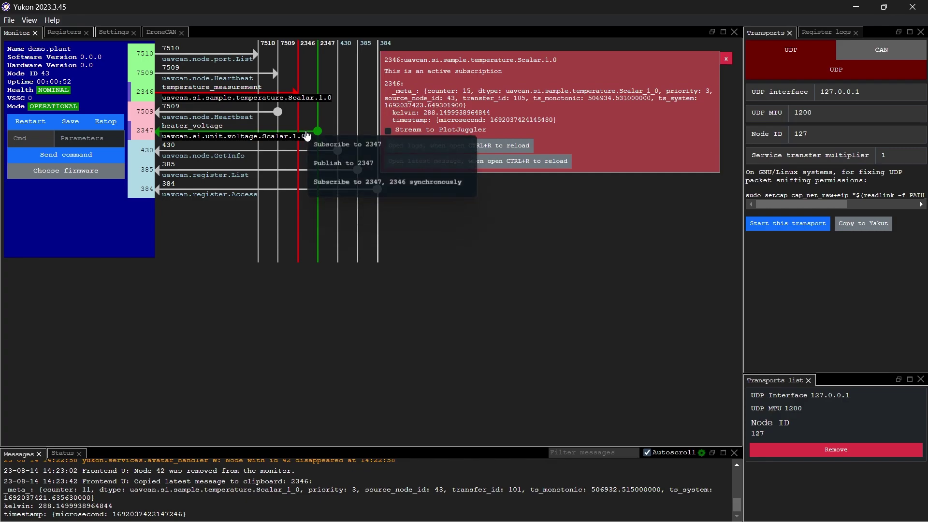
pyautogui.click(346, 159)
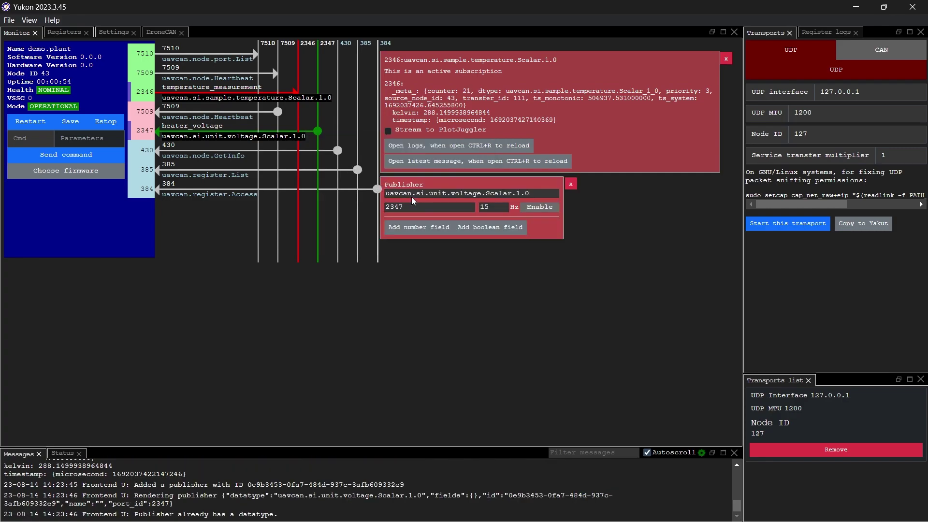
pyautogui.click(441, 228)
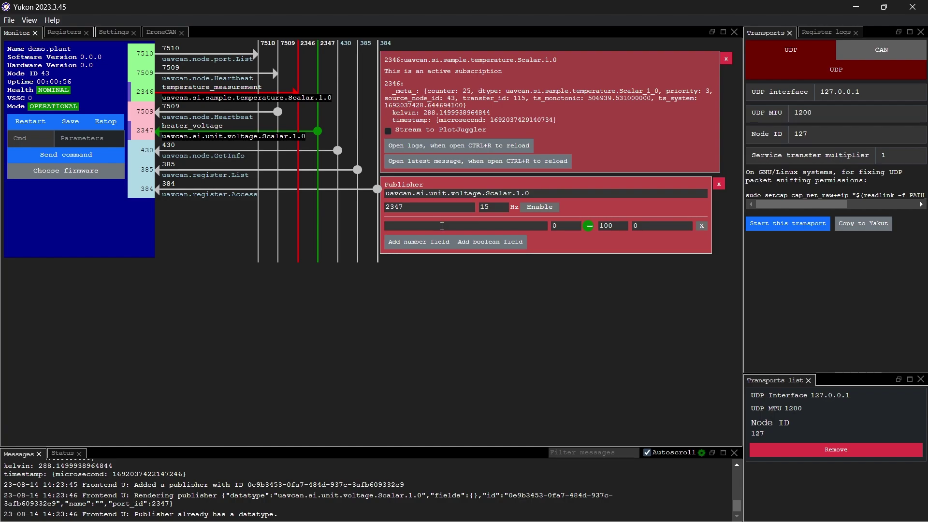
pyautogui.click(446, 245)
pyautogui.write('volt')
pyautogui.click(637, 229)
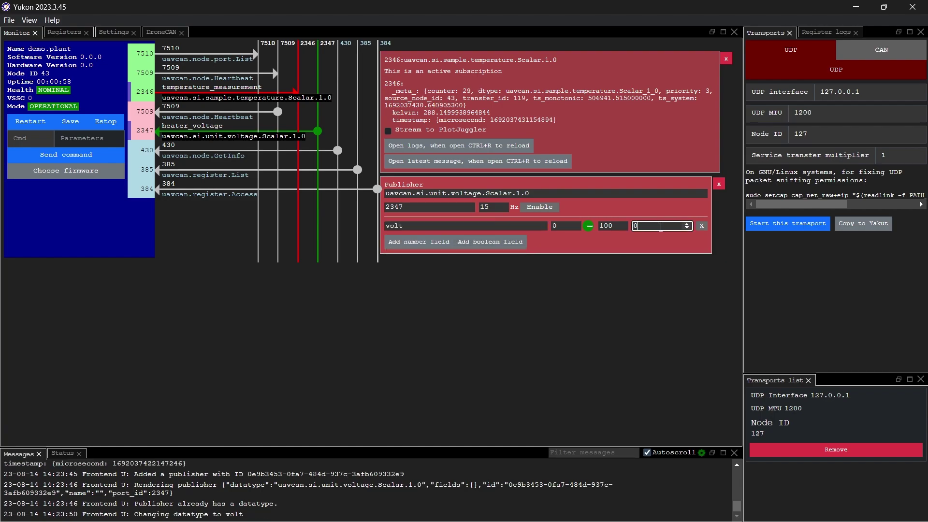
pyautogui.write('5')
pyautogui.click(542, 213)
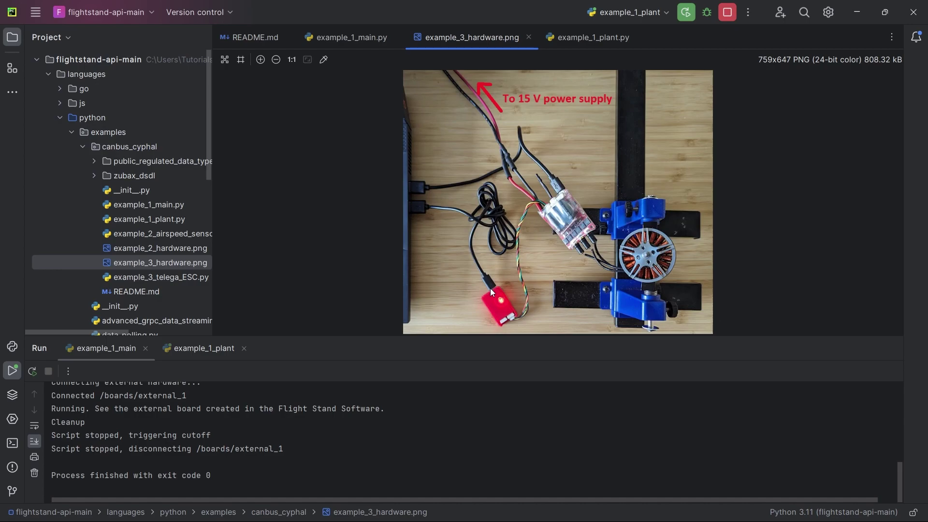
# Stop the example_1_plant run, view example_3_telega_ESC.py's setup documentation, then return to Yukon.
pyautogui.click(185, 355)
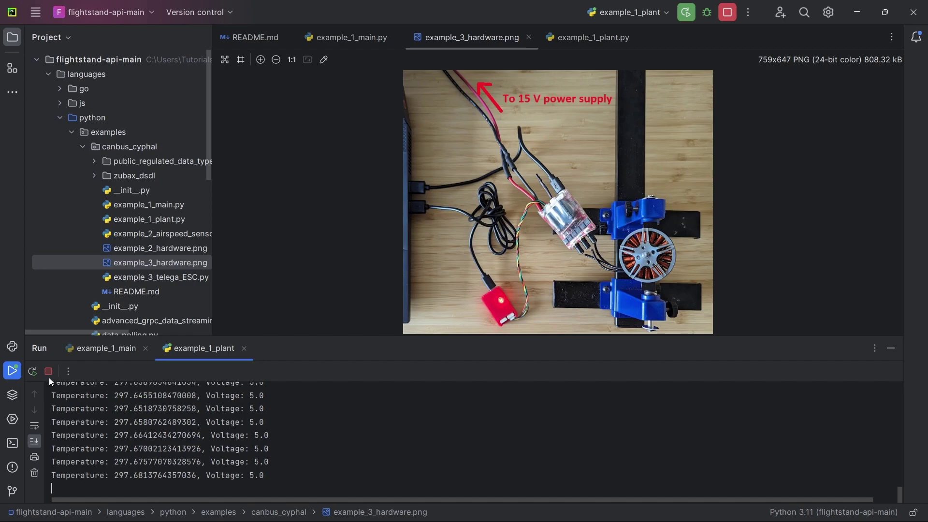
pyautogui.click(48, 371)
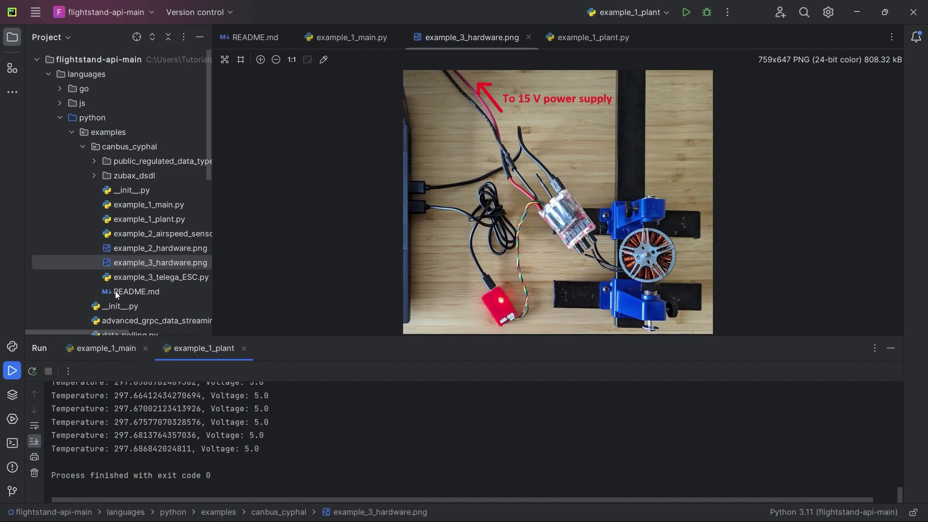
pyautogui.doubleClick(136, 278)
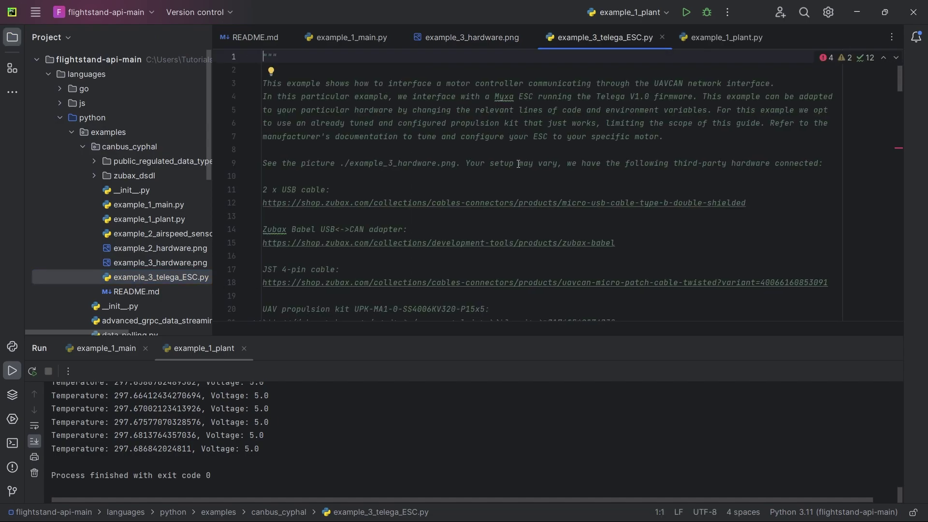
pyautogui.scroll(-5, 517, 164)
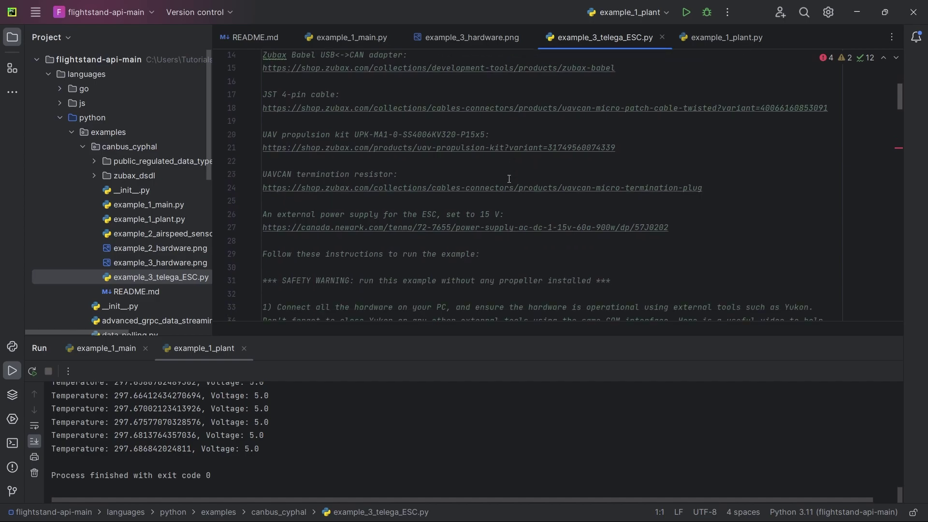
pyautogui.scroll(-3, 509, 179)
pyautogui.scroll(-2, 486, 167)
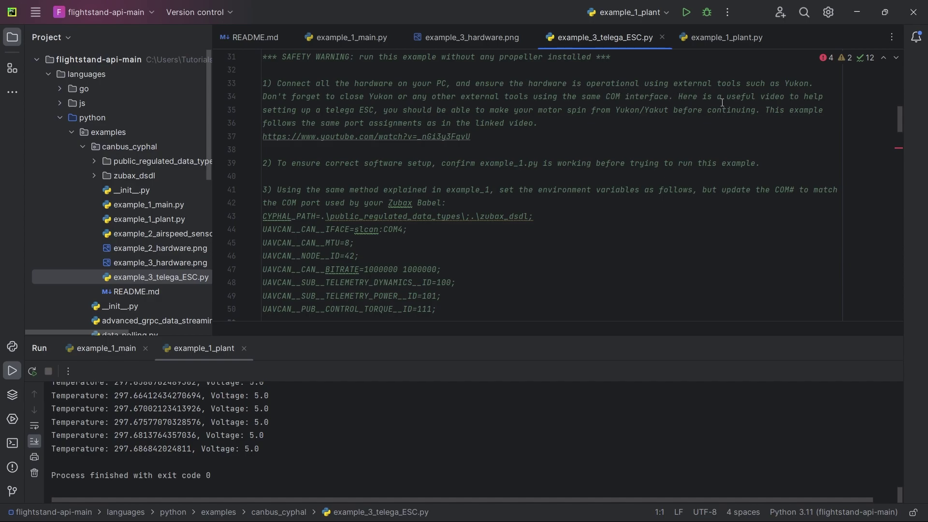
pyautogui.hotkey('ctrl', 'q')
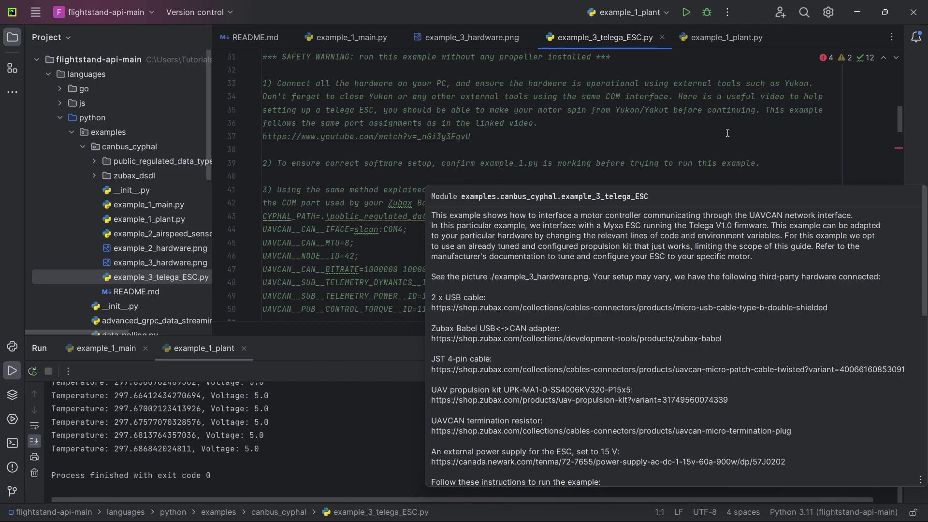
pyautogui.hotkey('alt', 'Tab')
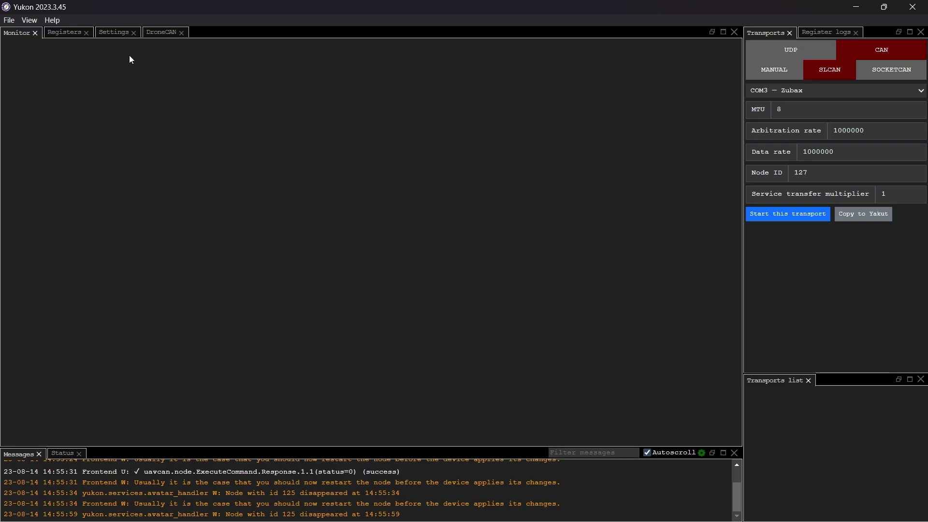
# Check the DSDL settings, then start the CAN SLCAN transport on COM3 Zubax so Telega node 125 appears.
pyautogui.click(109, 34)
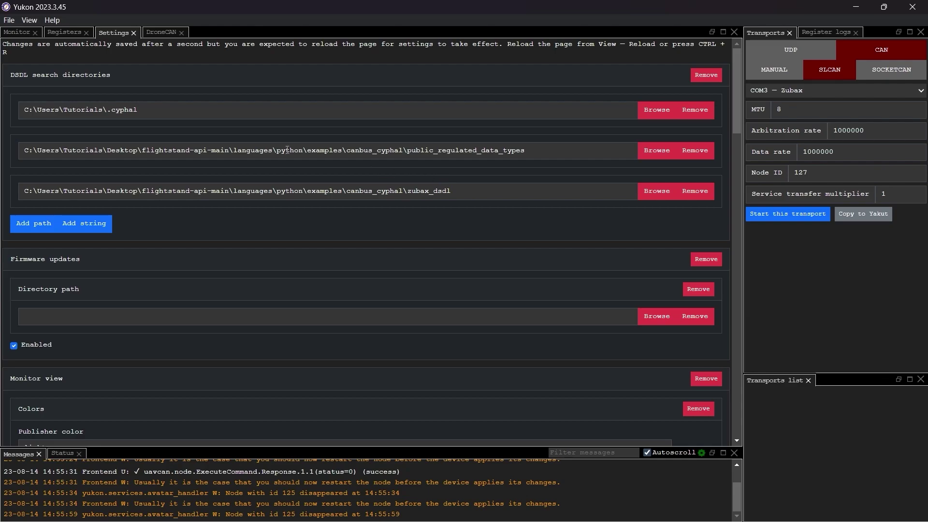
pyautogui.click(16, 32)
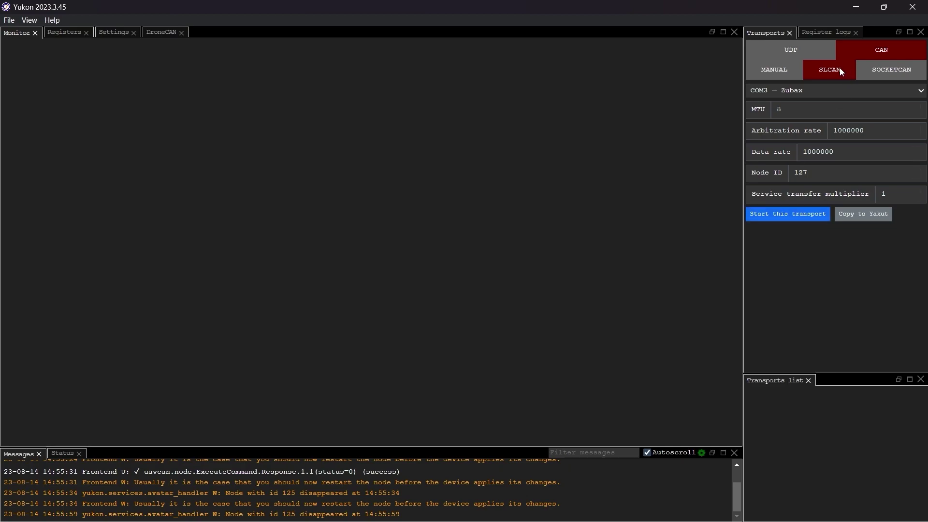
pyautogui.click(773, 215)
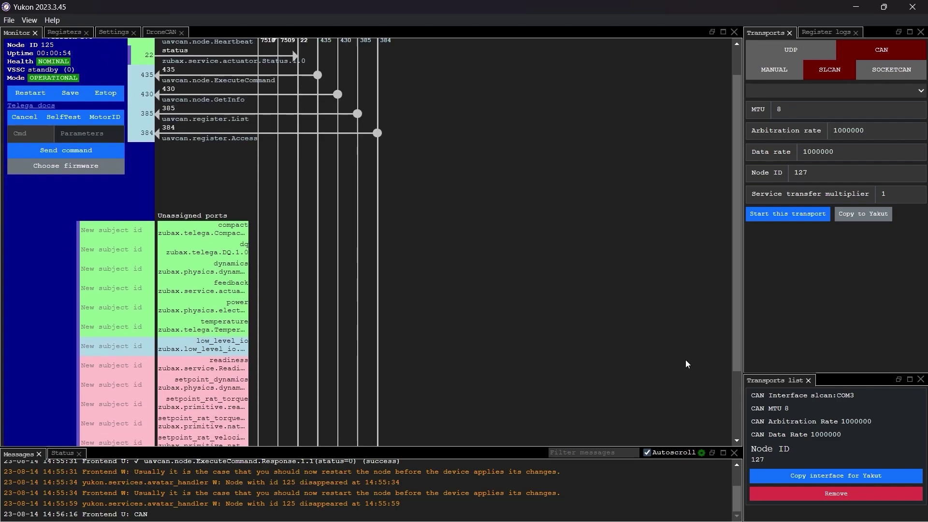
# Assign subject IDs 100 to dynamics, 101 to power and 111 to setpoint_rat_torque.
pyautogui.click(104, 232)
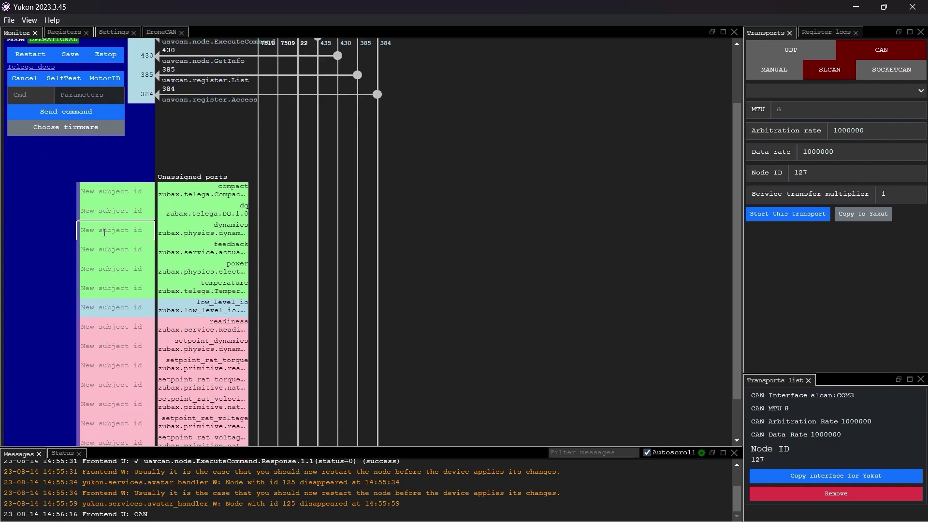
pyautogui.write('100')
pyautogui.press('Return')
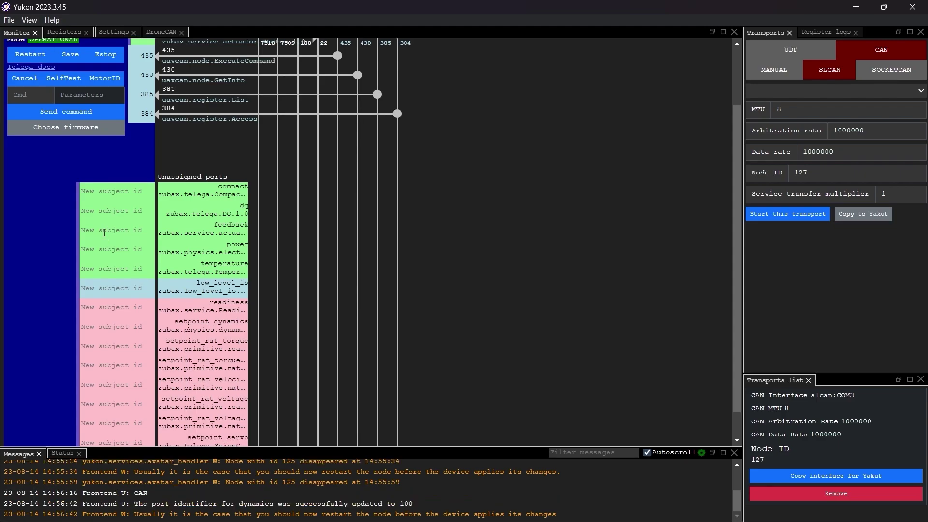
pyautogui.click(124, 243)
pyautogui.write('101')
pyautogui.press('Return')
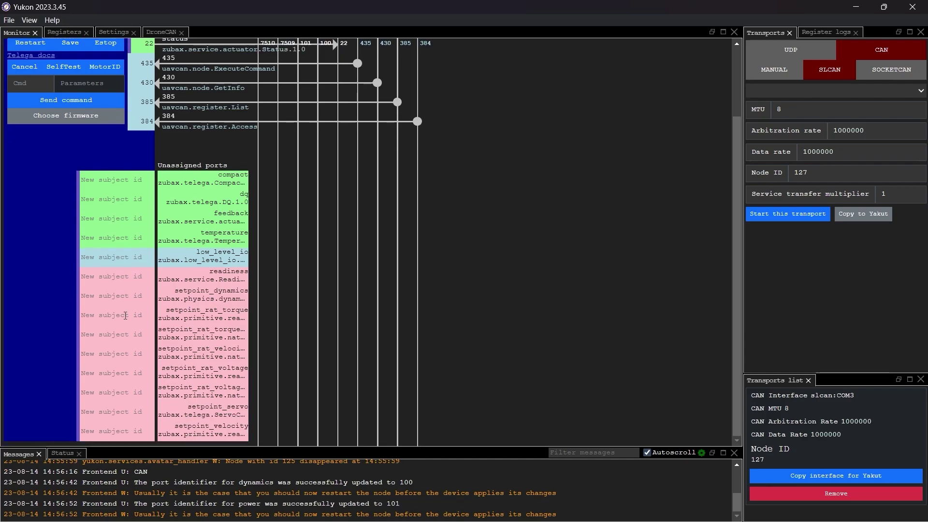
pyautogui.click(116, 311)
pyautogui.write('111')
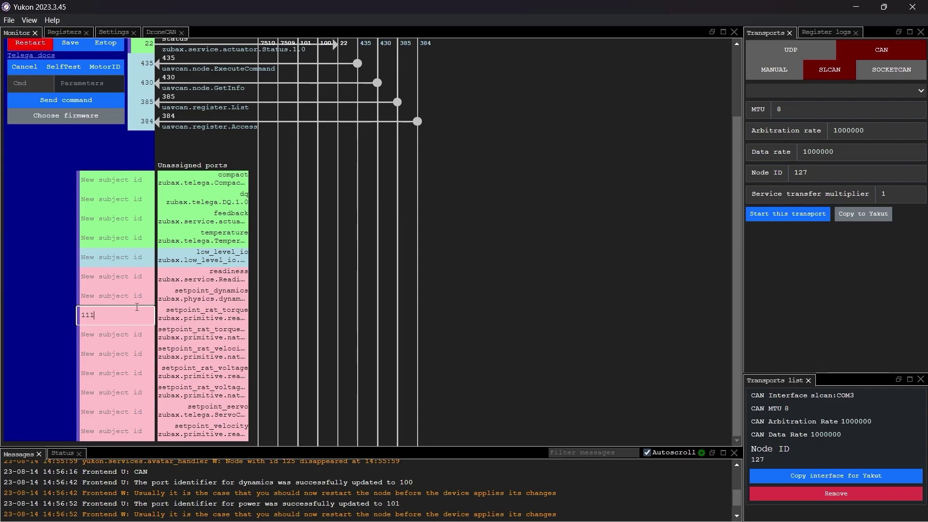
pyautogui.press('Return')
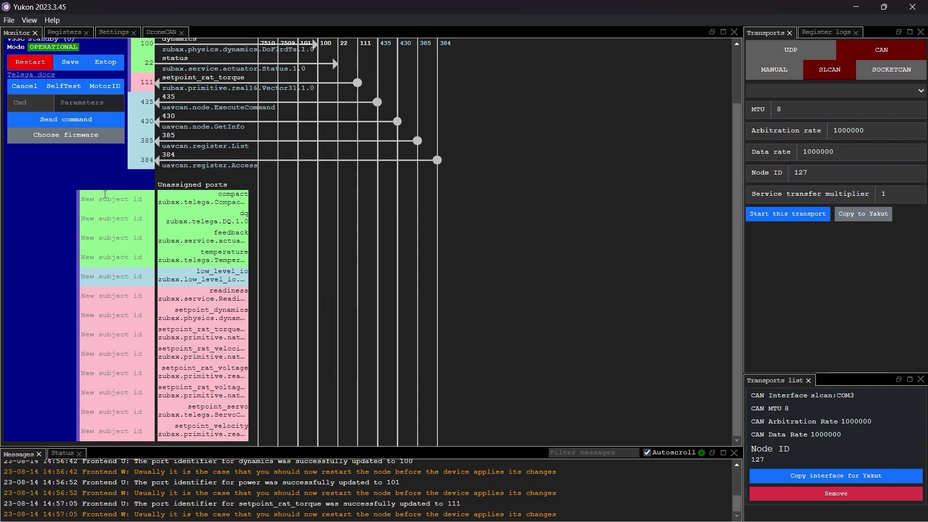
pyautogui.scroll(2, 26, 197)
# Restart Telega node 125 to apply the new ports and view its register table.
pyautogui.click(31, 130)
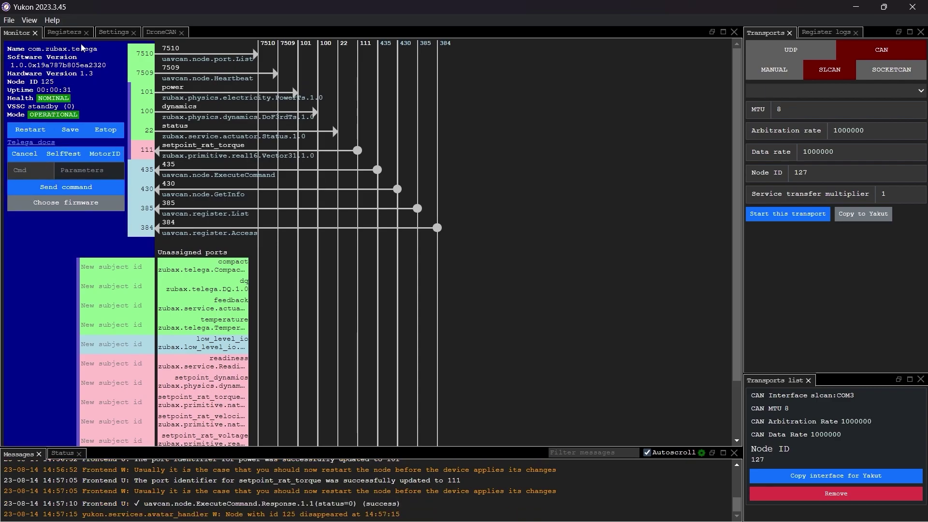
pyautogui.click(64, 33)
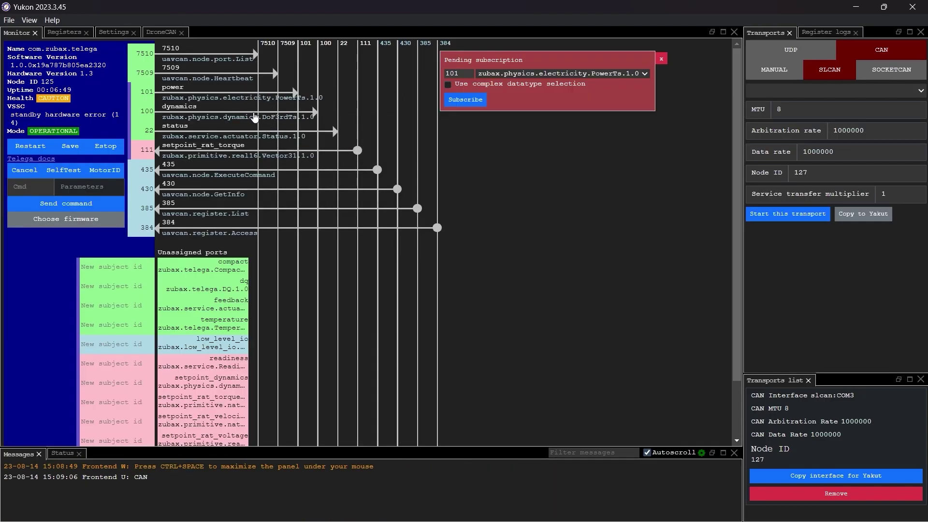
# Set up a publisher to port 111 and subscribe to power 101 and dynamics 100 telemetry.
pyautogui.click(265, 128)
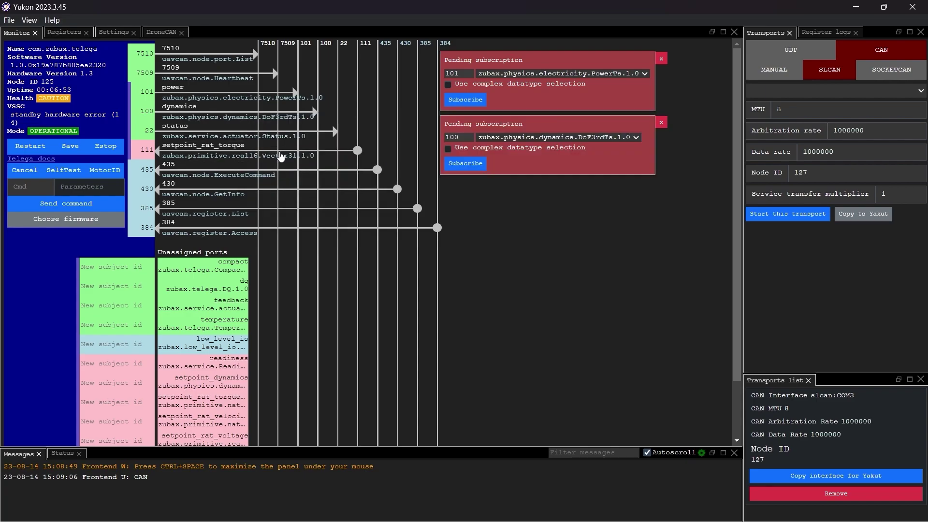
pyautogui.moveTo(240, 150)
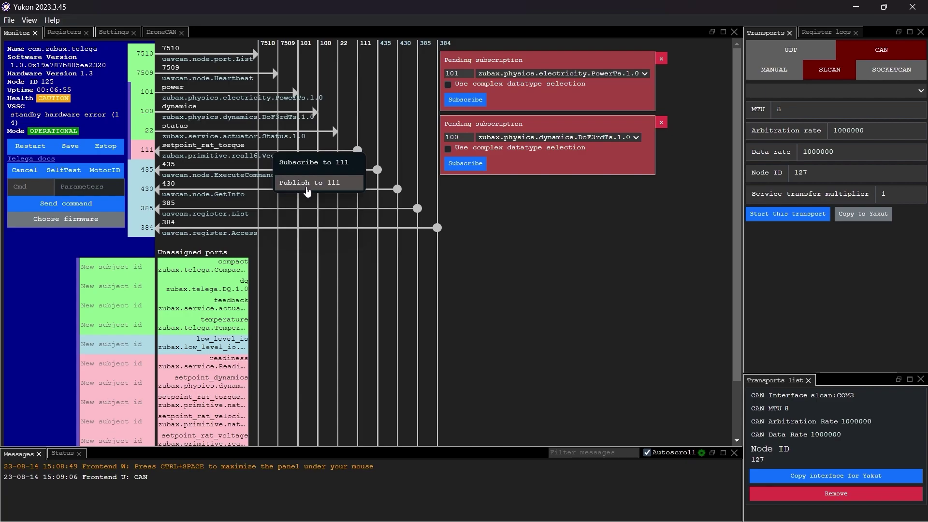
pyautogui.click(306, 187)
pyautogui.click(468, 100)
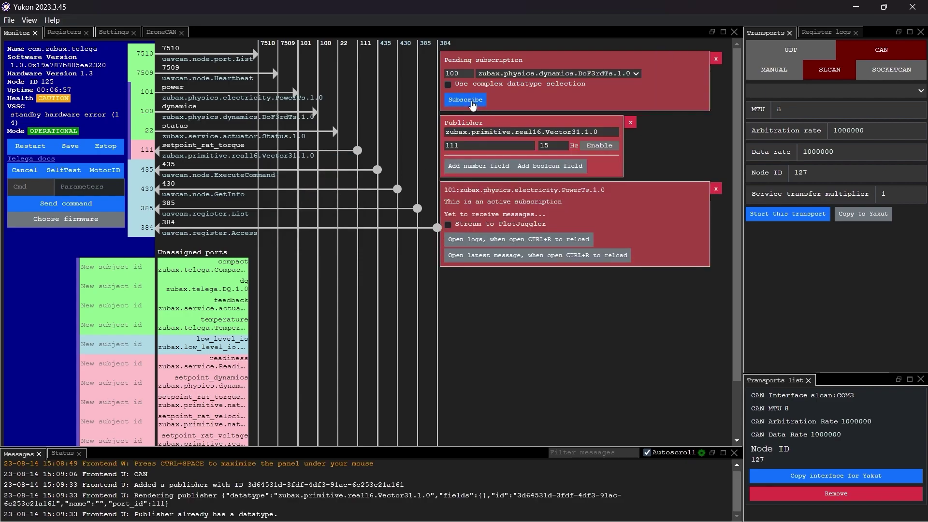
pyautogui.click(461, 102)
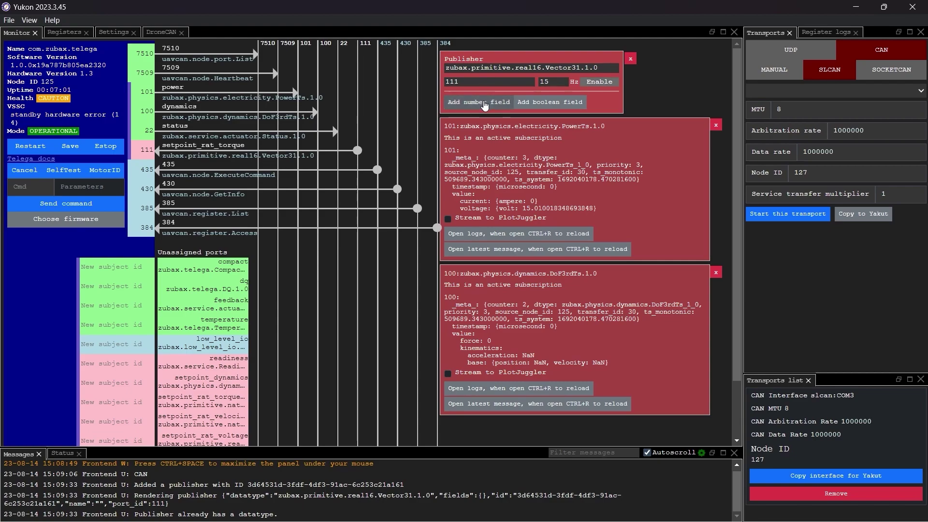
# Publish value[0] = 0.05 to spin the motor briefly, then disable publishing to stop it.
pyautogui.click(485, 102)
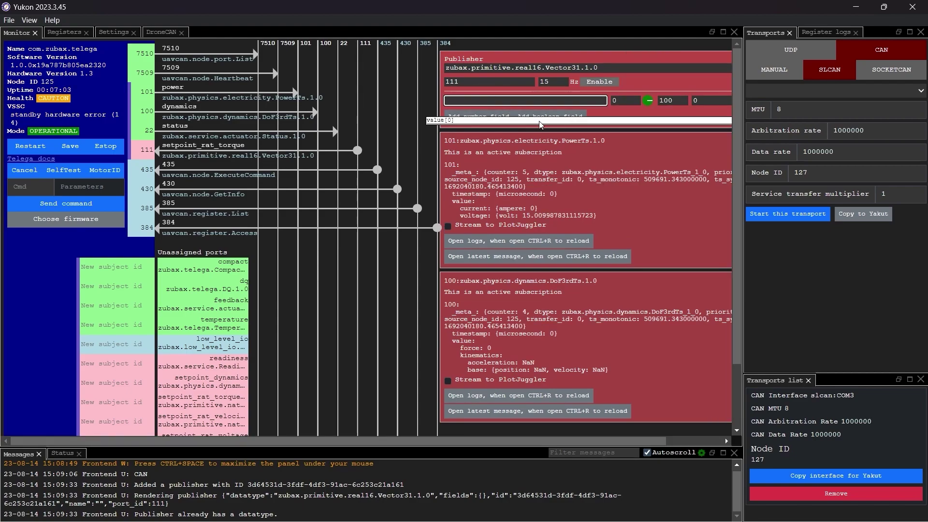
pyautogui.click(551, 120)
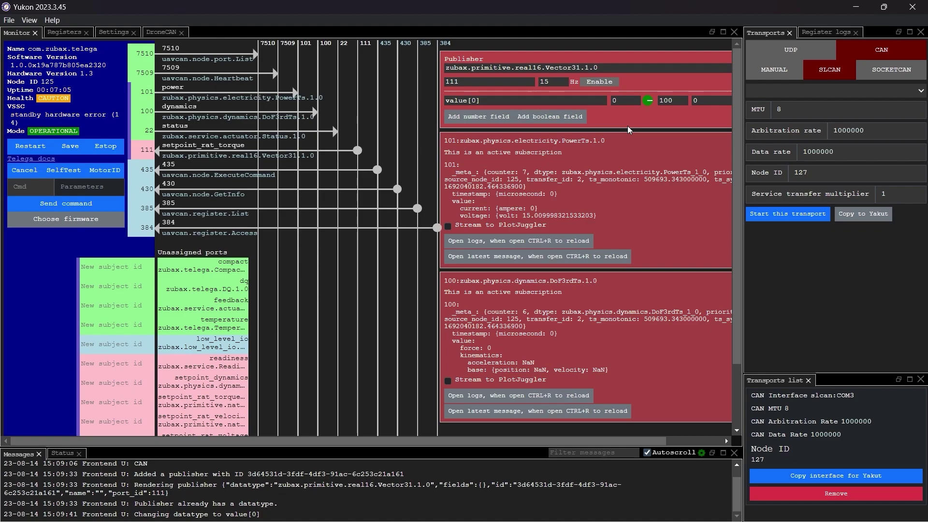
pyautogui.click(706, 105)
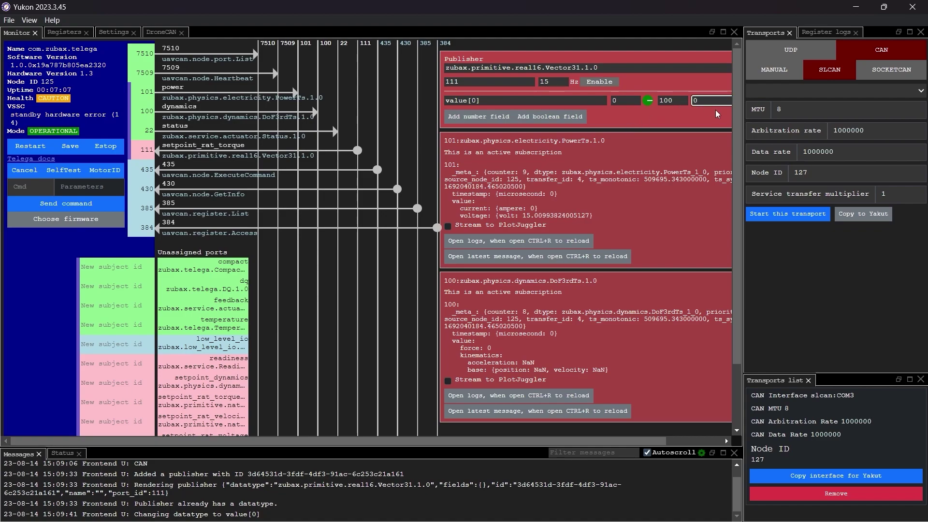
pyautogui.write('.05')
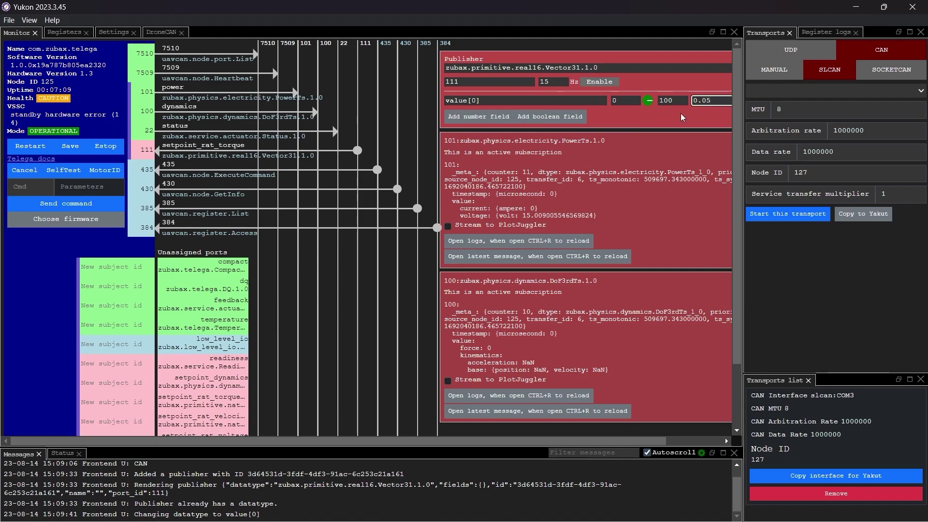
pyautogui.click(685, 123)
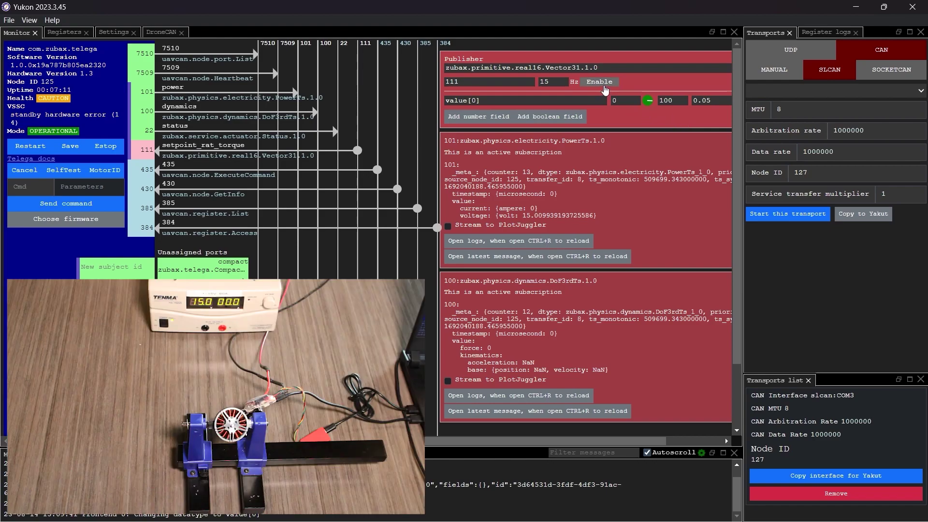
pyautogui.click(603, 86)
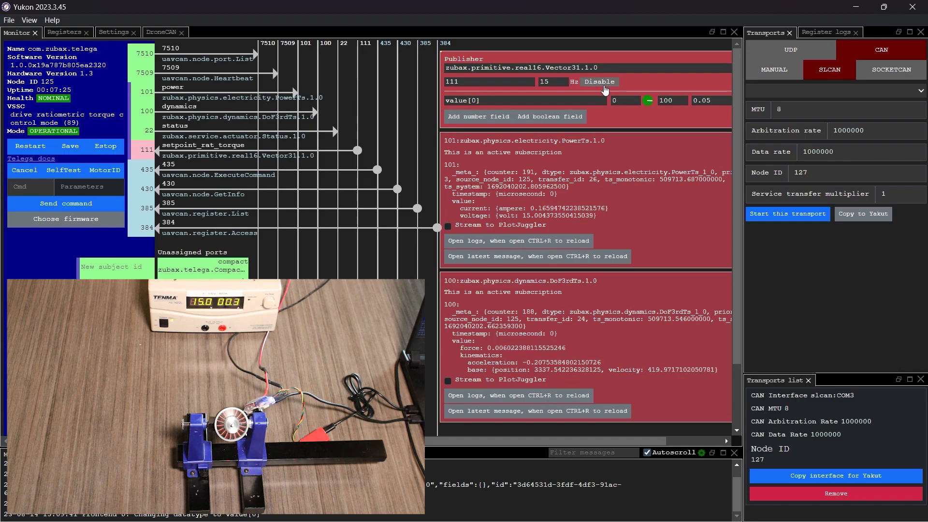
pyautogui.click(600, 81)
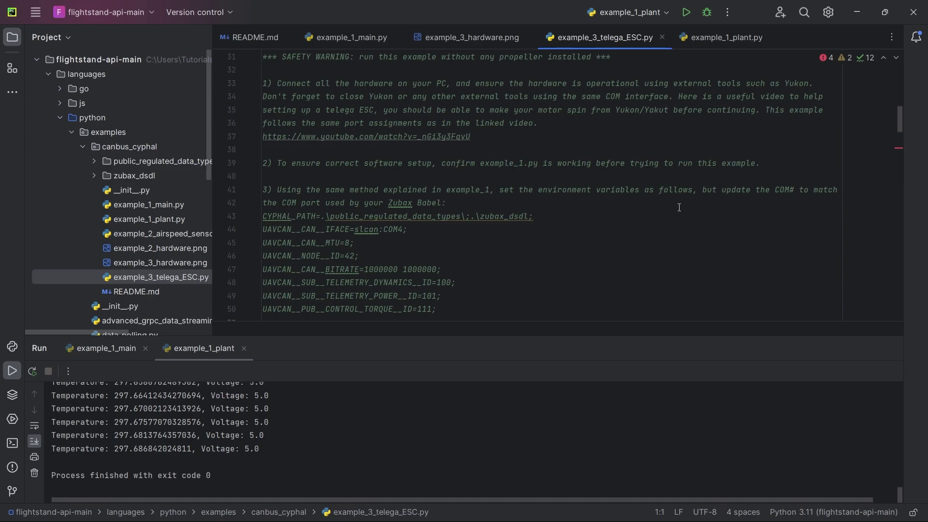
# Change the serial interface on line 44 from COM4 to COM3 and copy the environment-variable lines.
pyautogui.click(400, 229)
pyautogui.press('Delete')
pyautogui.write('3')
pyautogui.click(479, 270)
pyautogui.scroll(-1, 458, 295)
pyautogui.moveTo(442, 270); pyautogui.dragTo(262, 179)
pyautogui.rightClick(363, 183)
pyautogui.click(377, 164)
# Paste the COM3 UAVCAN variables into the example_3_telega_ESC run configuration's Environment variables and confirm.
pyautogui.rightClick(490, 278)
pyautogui.click(559, 451)
pyautogui.hotkey('ctrl', 'v')
pyautogui.click(521, 393)
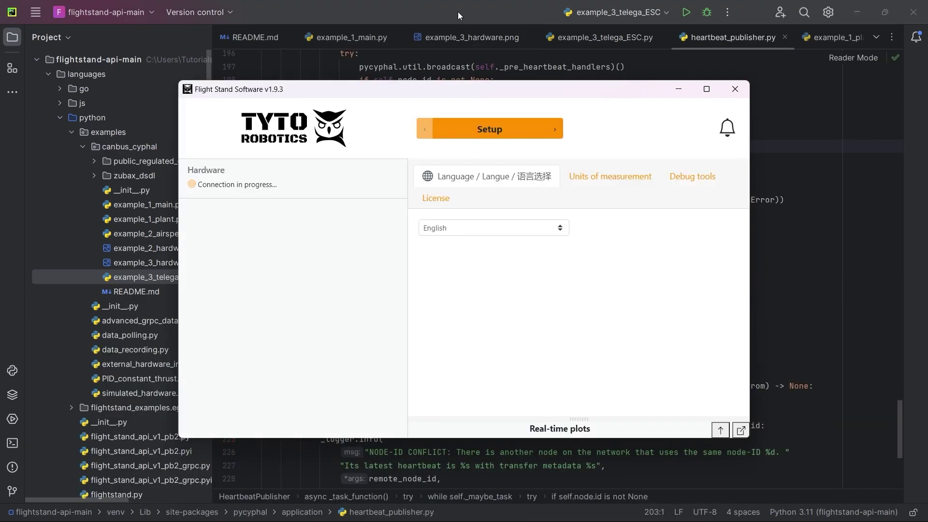
# Run example_3_telega_ESC so it connects /boards/external_1, then bring Flight Stand Software forward showing the Myxa ESC.
pyautogui.click(605, 37)
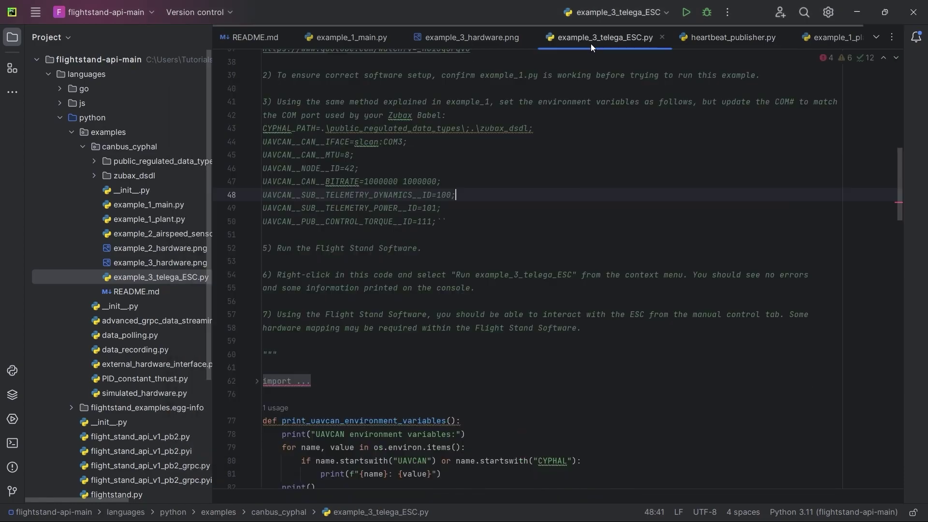
pyautogui.rightClick(482, 186)
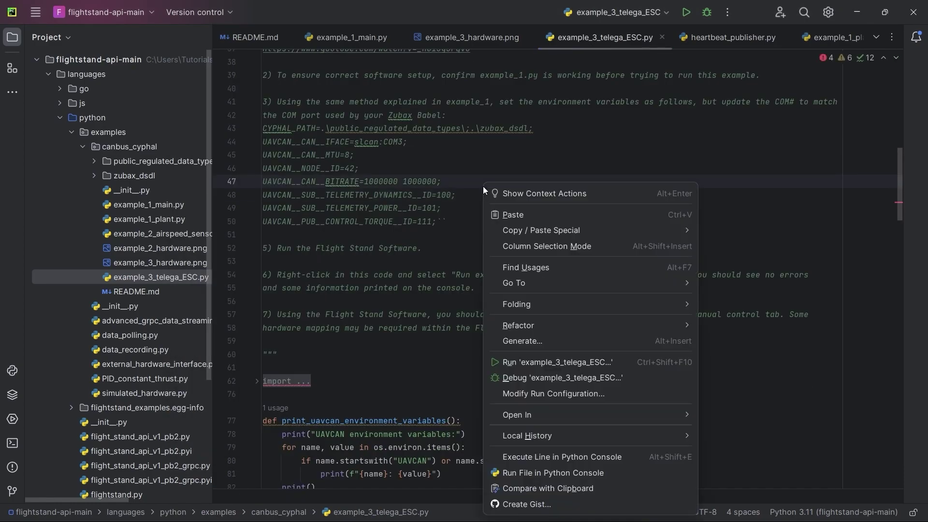
pyautogui.click(557, 364)
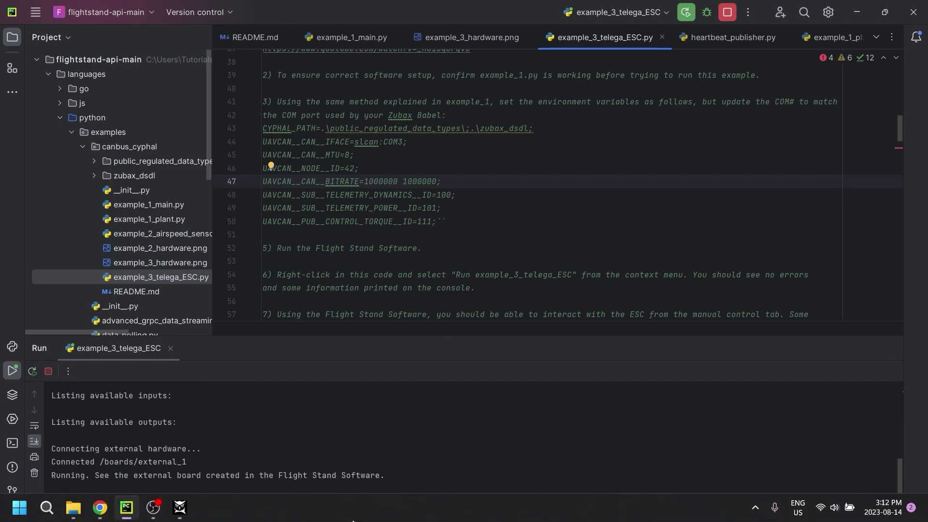
pyautogui.click(180, 507)
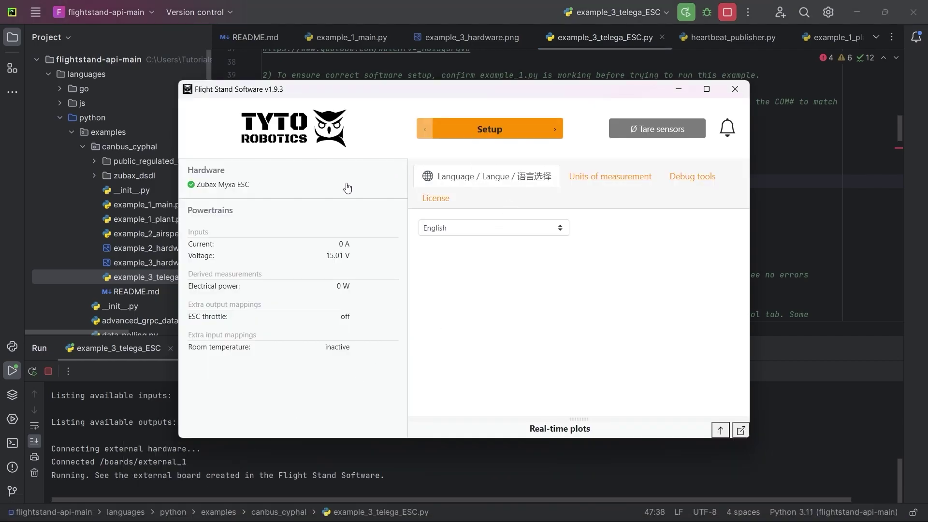
# View the Zubax Myxa ESC details and go to powertrain 1's Hardware mappings under Powertrain Mappings.
pyautogui.click(520, 215)
pyautogui.click(511, 133)
pyautogui.click(497, 205)
pyautogui.click(525, 258)
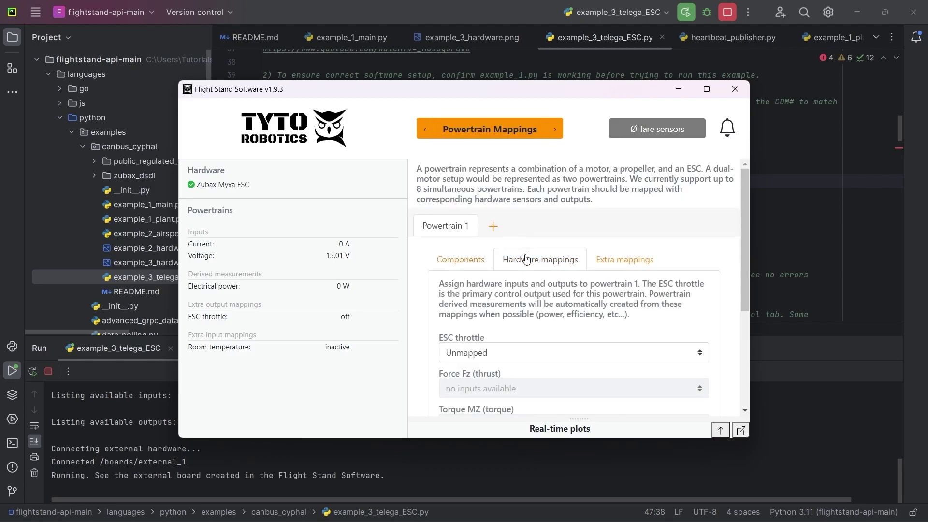
pyautogui.scroll(-2, 526, 259)
# Check the ESC throttle and Rotation speed mapping choices, leave them unchanged, and go to Manual Control.
pyautogui.click(537, 240)
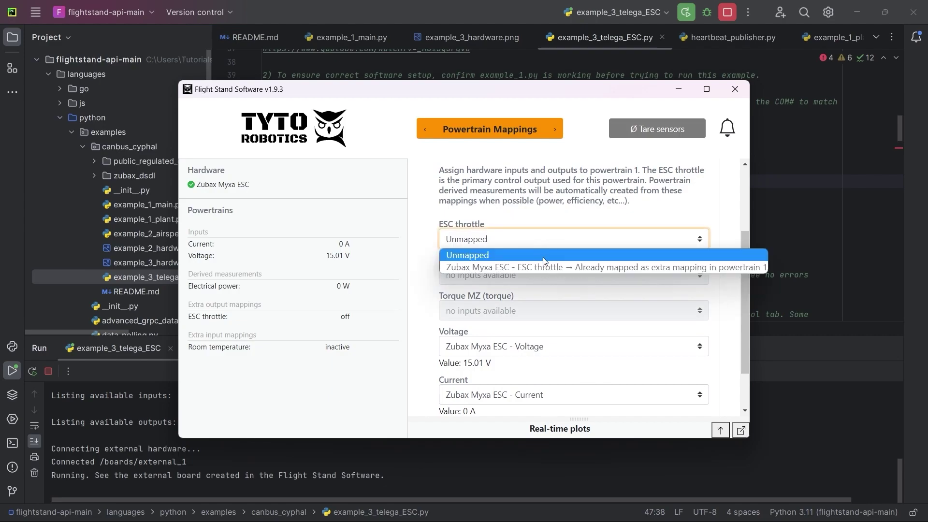
pyautogui.click(543, 256)
pyautogui.scroll(-2, 576, 254)
pyautogui.click(537, 385)
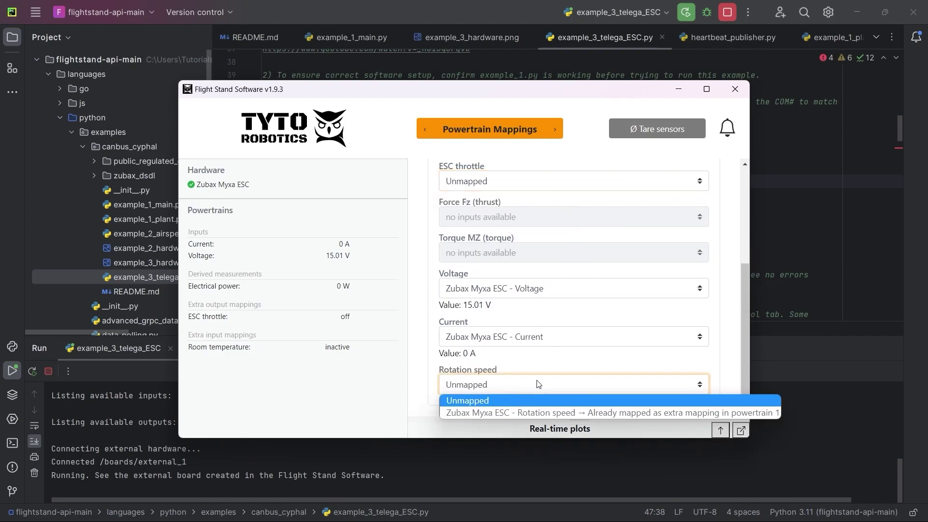
pyautogui.click(538, 385)
pyautogui.click(554, 129)
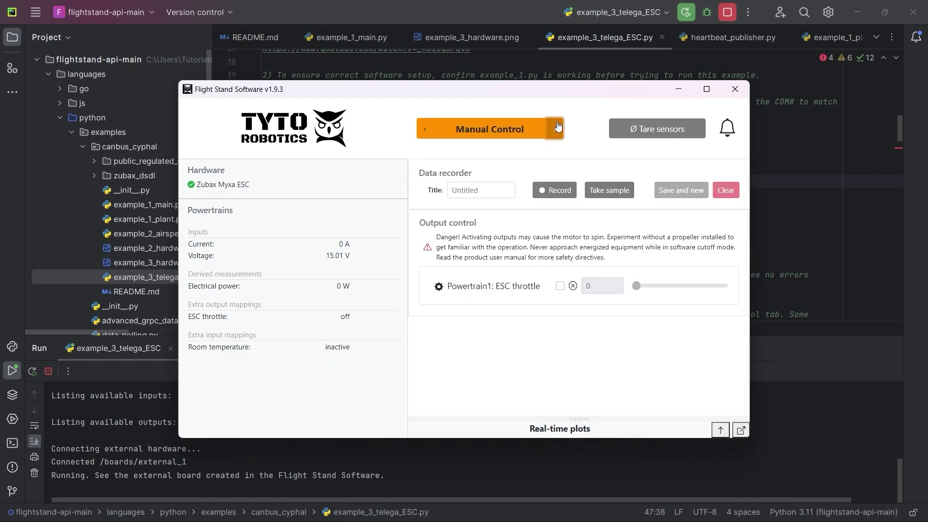
# With the window maximized, activate the Powertrain1 ESC throttle output, raise it to about 0.036 so the motor spins, then turn it off.
pyautogui.click(706, 89)
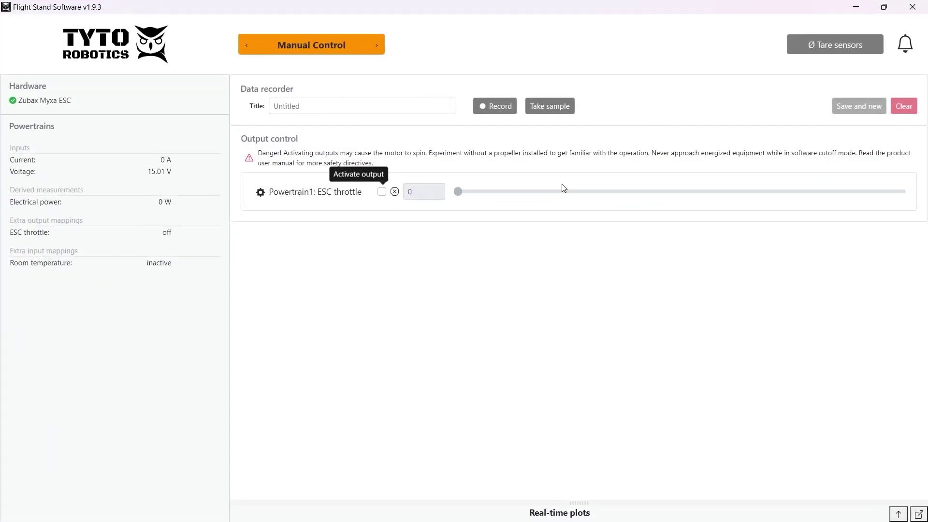
pyautogui.click(381, 191)
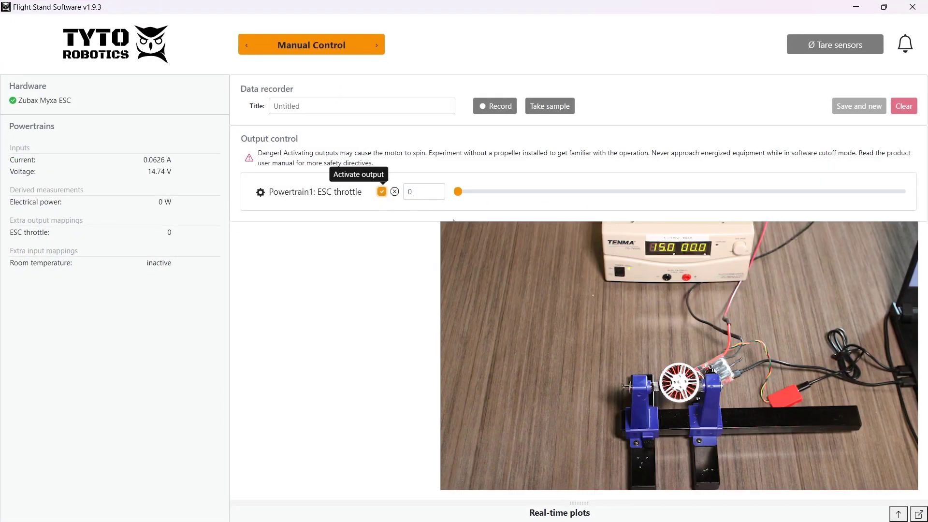
pyautogui.click(528, 194)
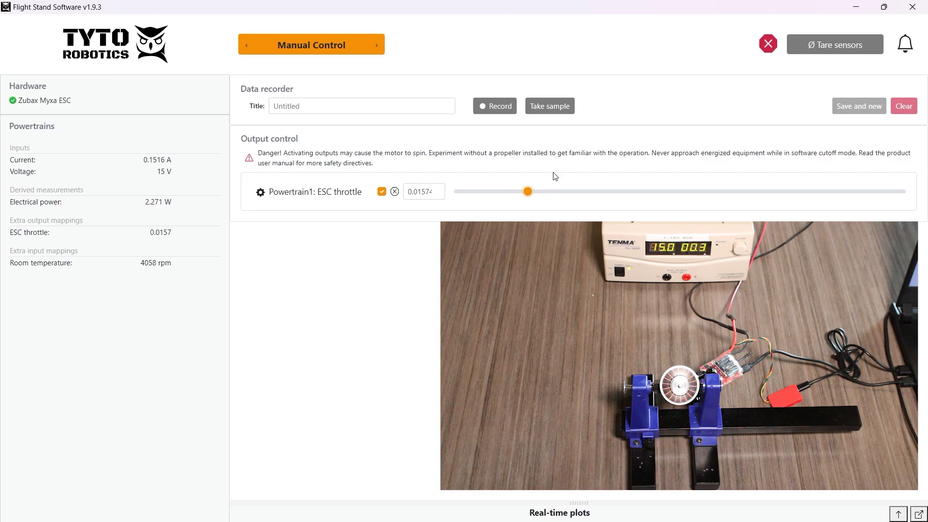
pyautogui.moveTo(528, 192)
pyautogui.mouseDown()
pyautogui.moveTo(619, 195)
pyautogui.moveTo(616, 188)
pyautogui.moveTo(540, 213)
pyautogui.moveTo(435, 282)
pyautogui.mouseUp()
pyautogui.click(382, 192)
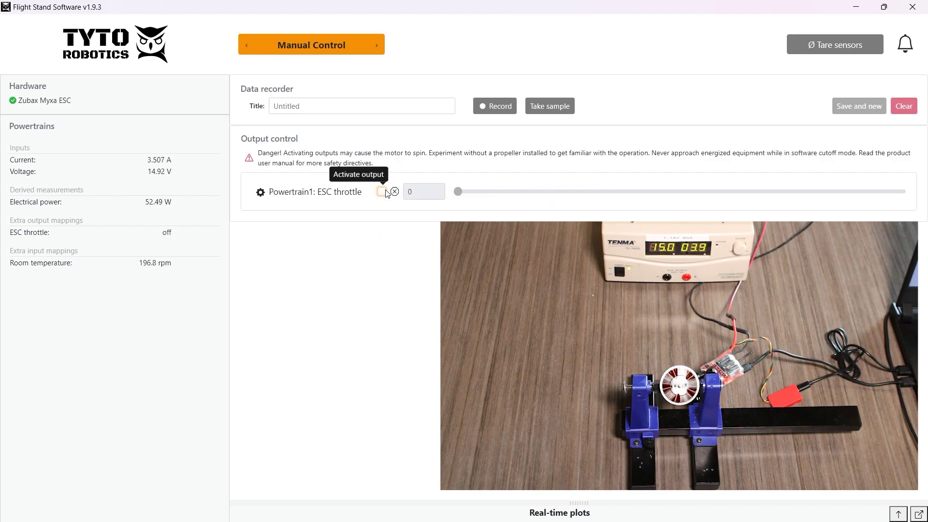